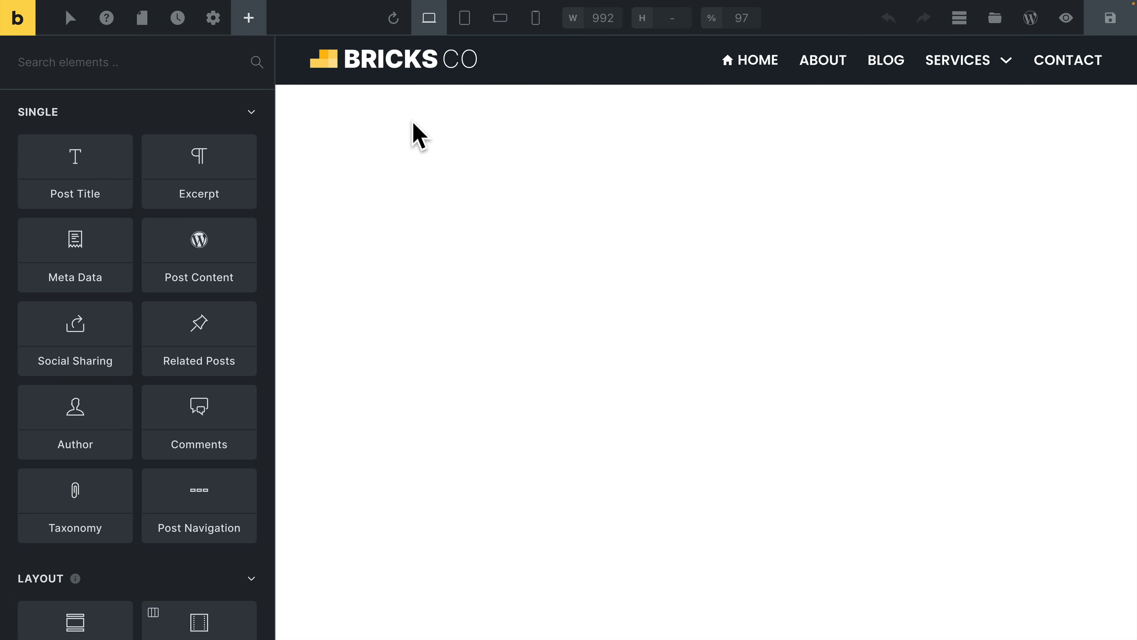
Populate the header template's canvas with Single post/page content using Home (Page), and apply the preview.
click(216, 21)
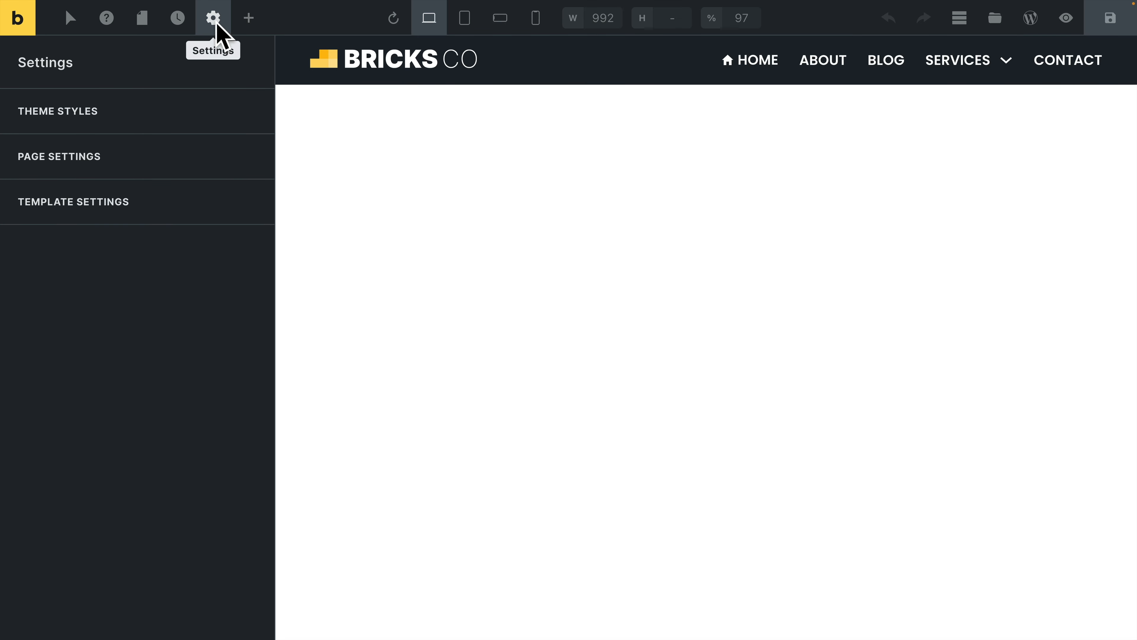
click(130, 202)
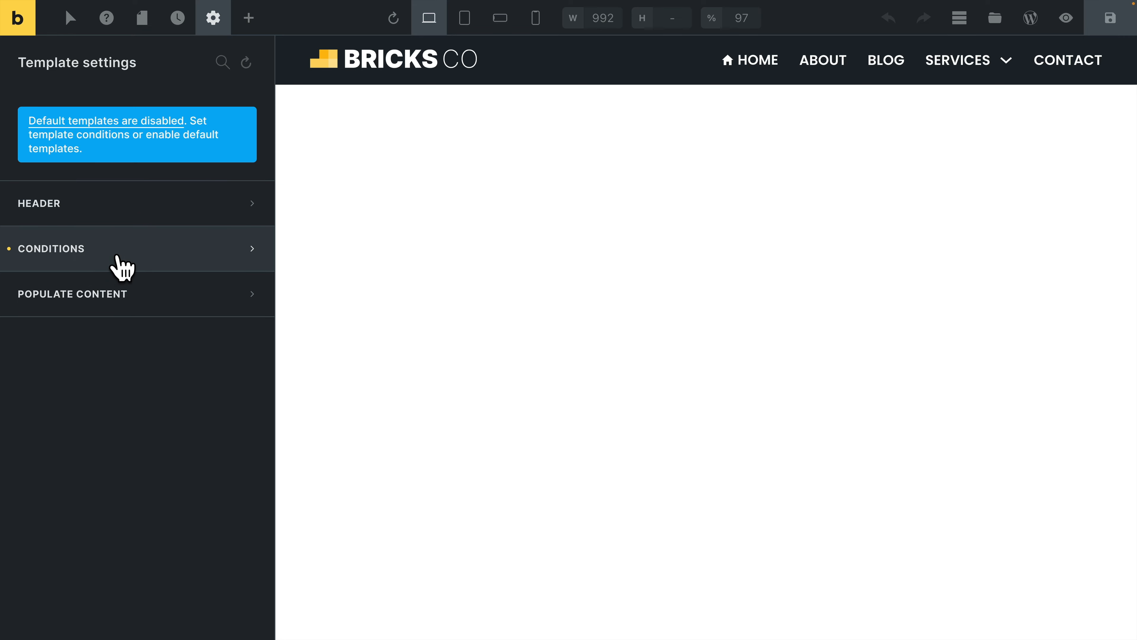
click(76, 309)
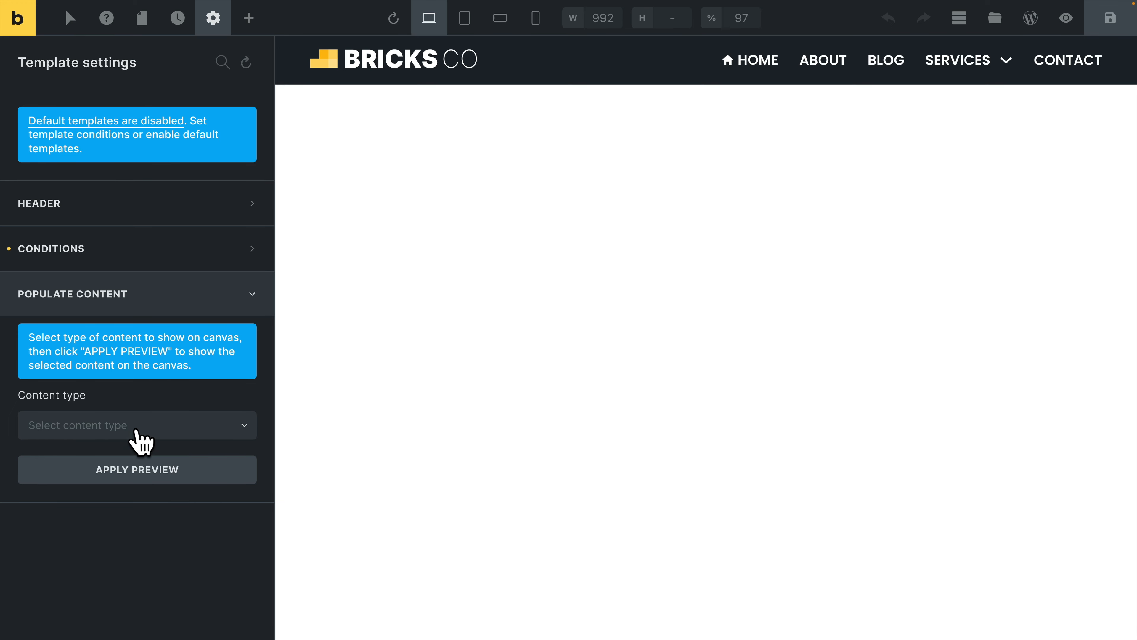
click(140, 442)
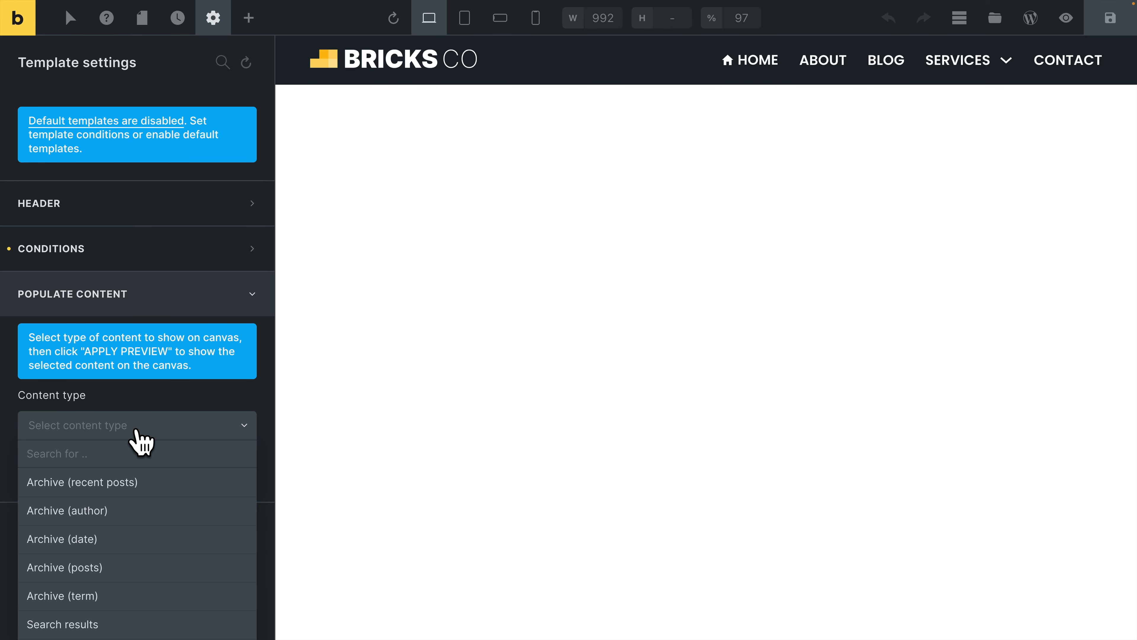
scroll(165, 471, down, 1)
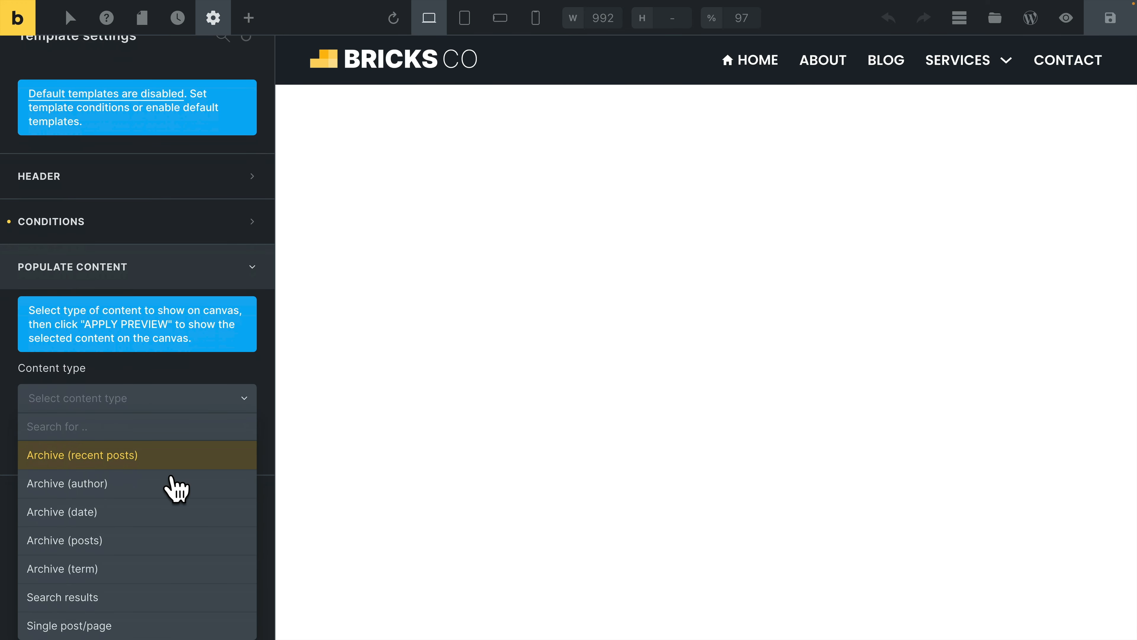
click(79, 626)
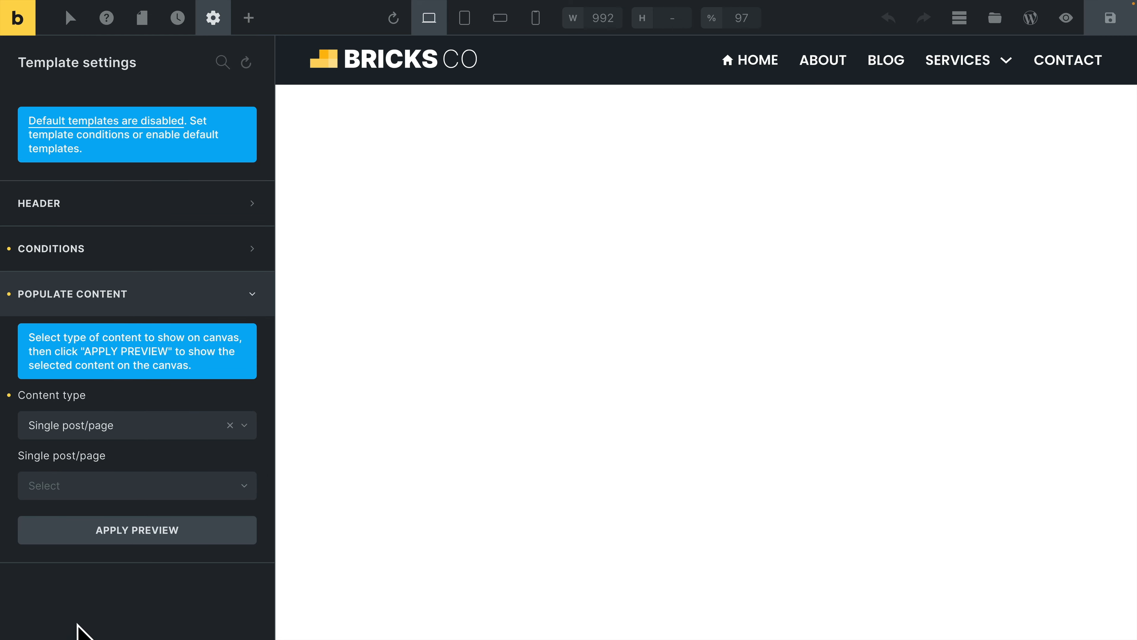
click(89, 486)
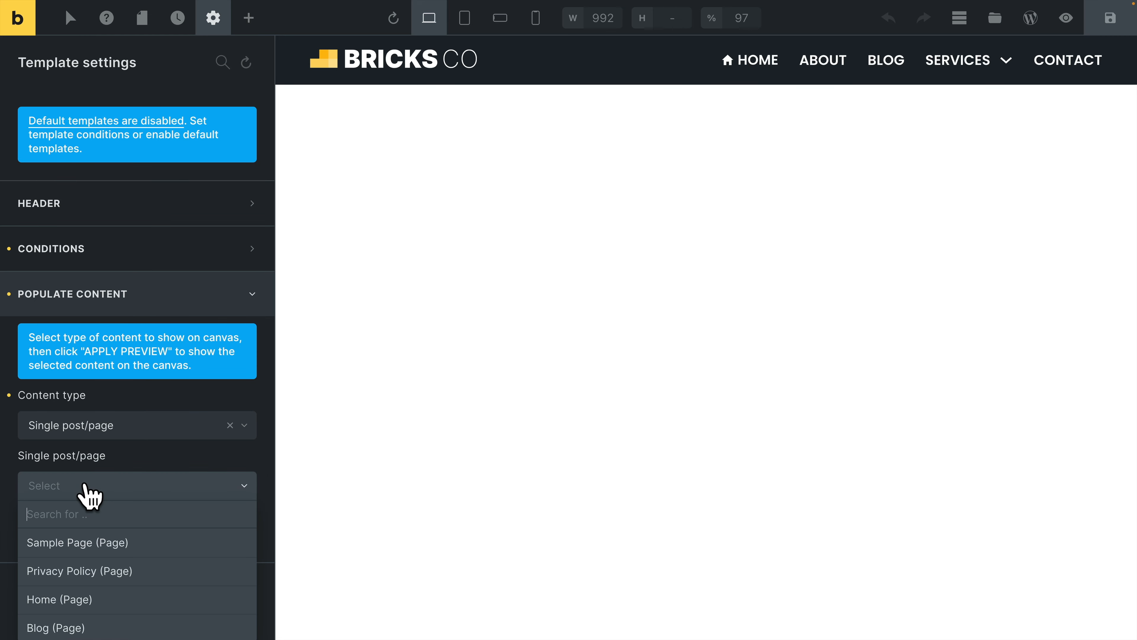
click(76, 599)
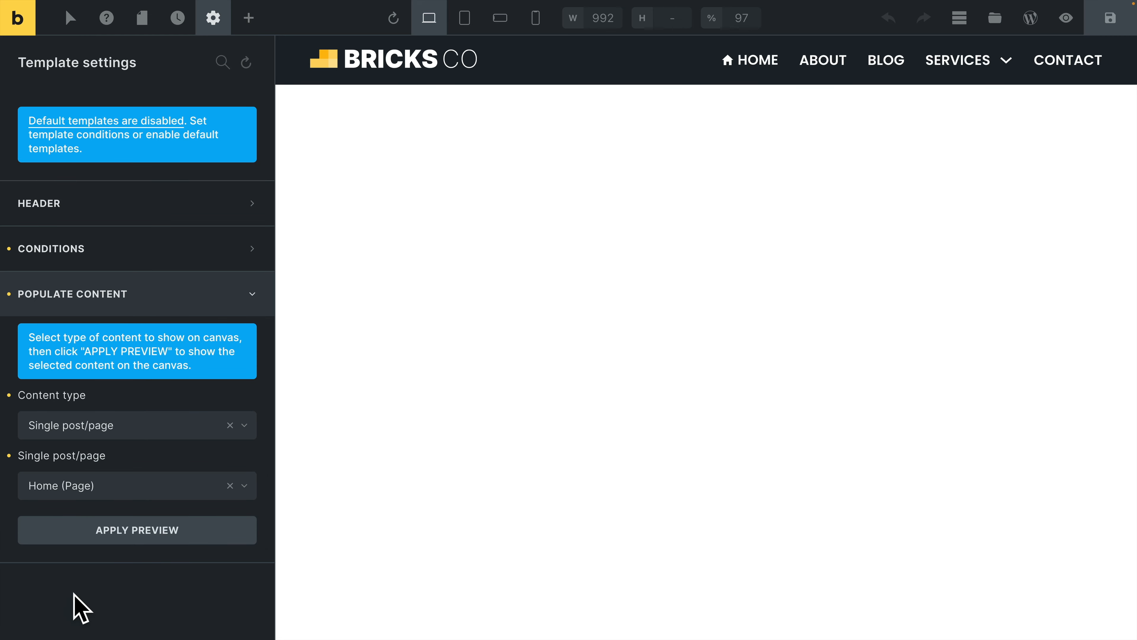
click(132, 538)
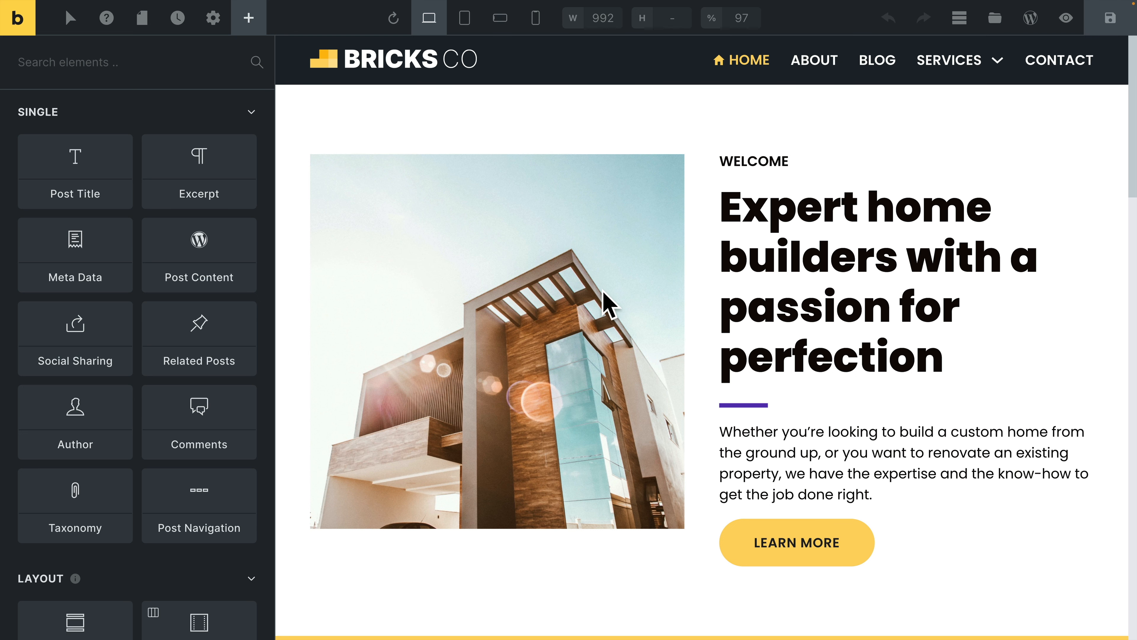
scroll(603, 390, down, 7)
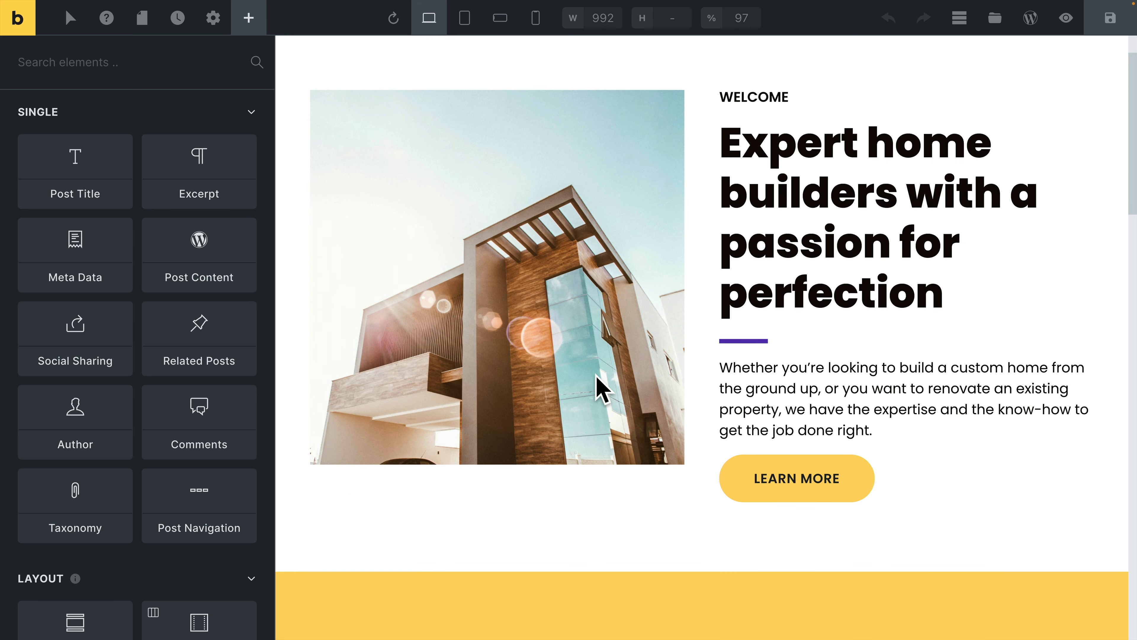
scroll(602, 389, up, 4)
scroll(602, 390, up, 3)
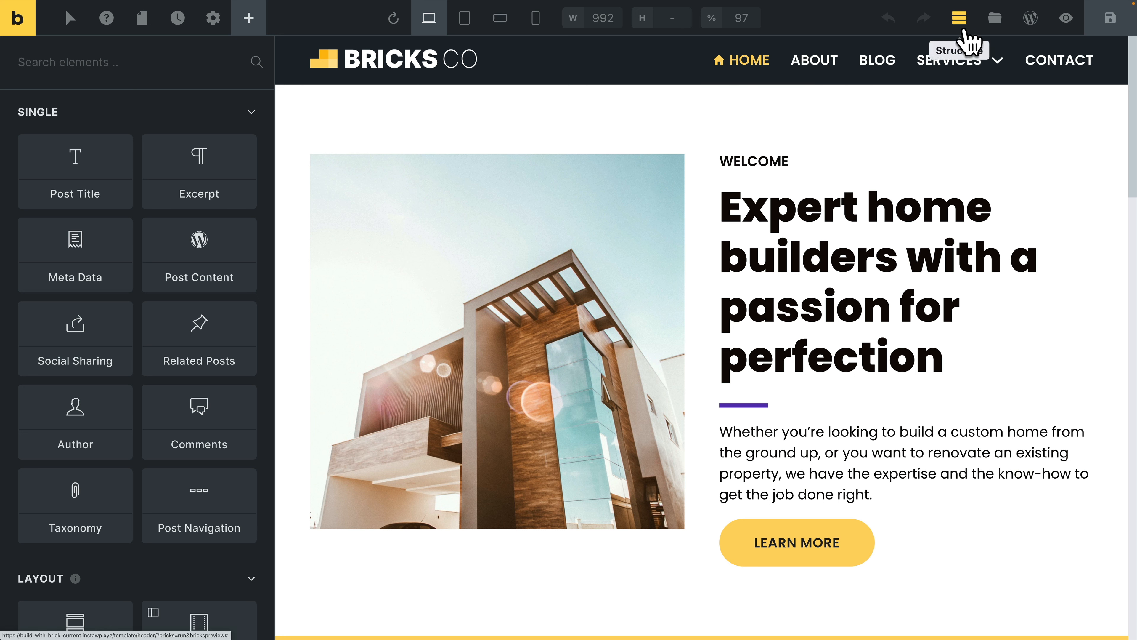
Show the page structure and examine the Nav (Nestable) element's top-level item settings, including its active styles.
click(960, 19)
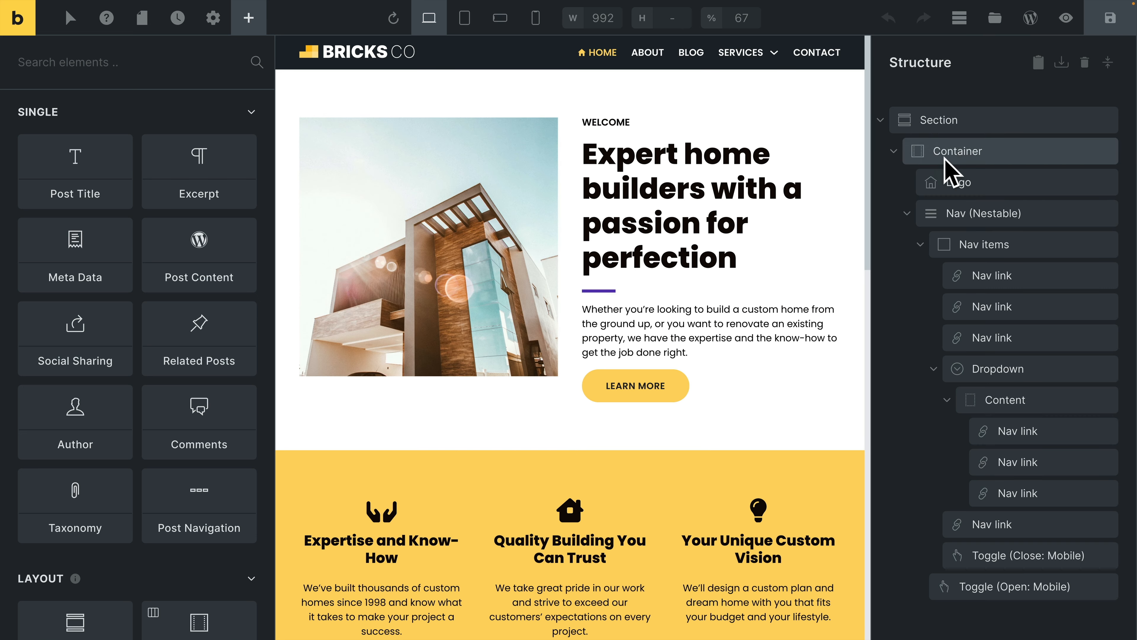
click(974, 220)
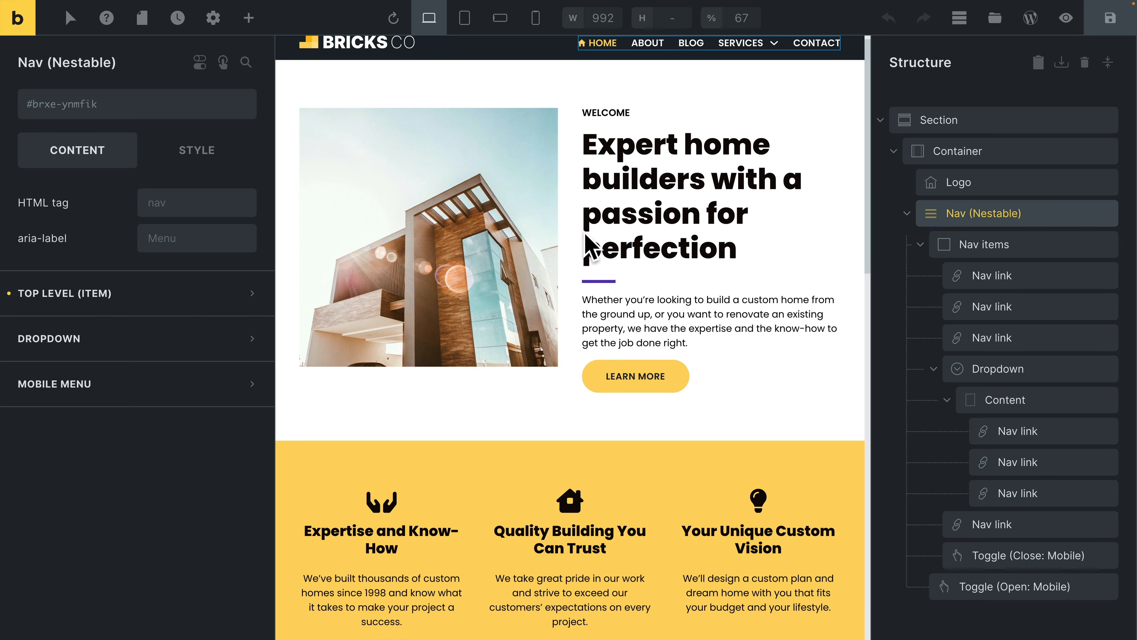
click(255, 303)
scroll(147, 414, down, 2)
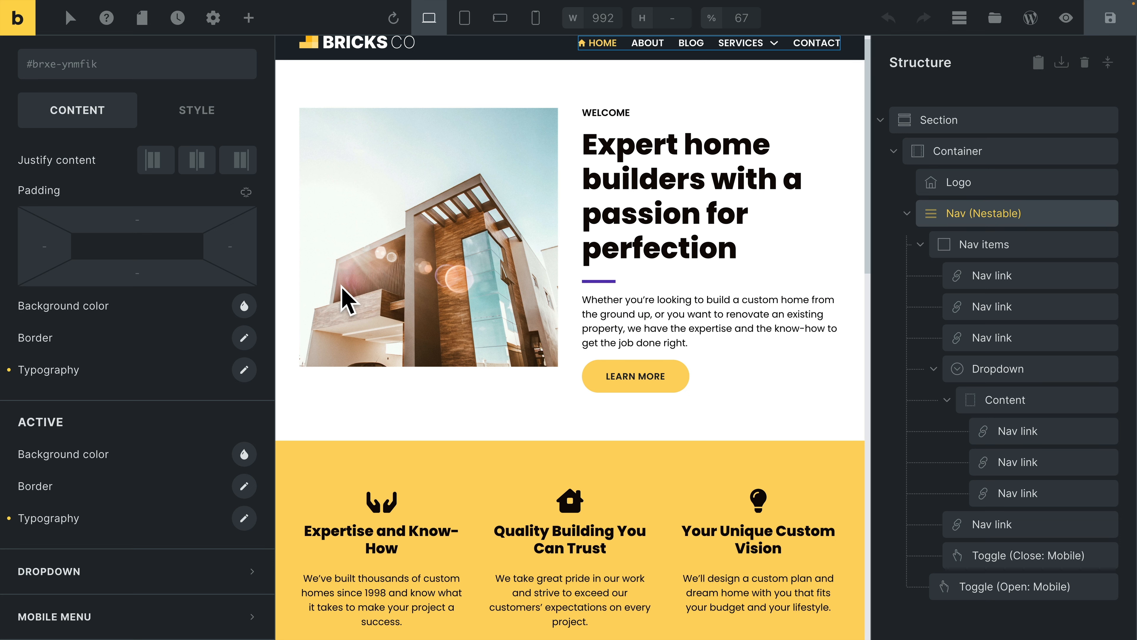
scroll(551, 112, up, 1)
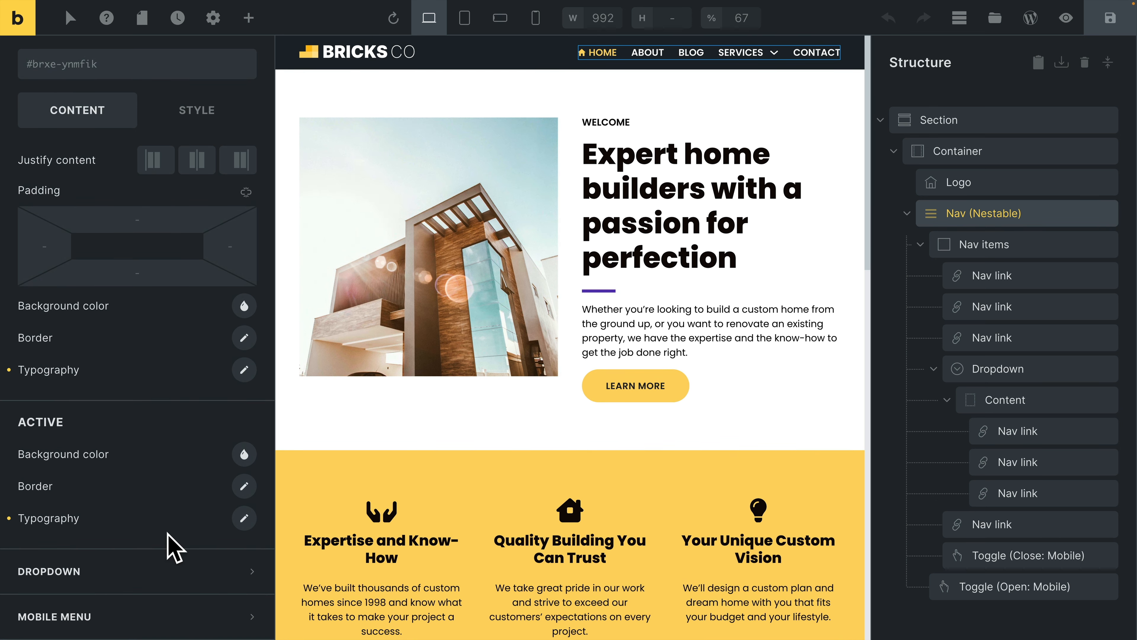
Examine the nav's dropdown icon, content and item settings, plus the Services Dropdown element's own settings.
click(115, 574)
scroll(192, 379, down, 2)
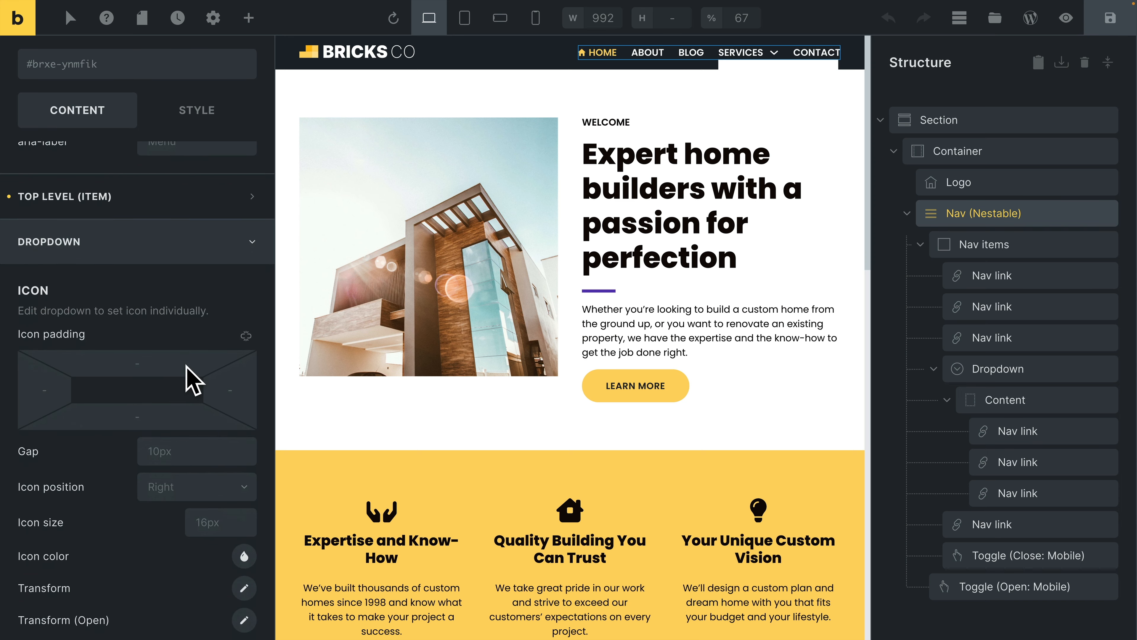
scroll(192, 381, down, 3)
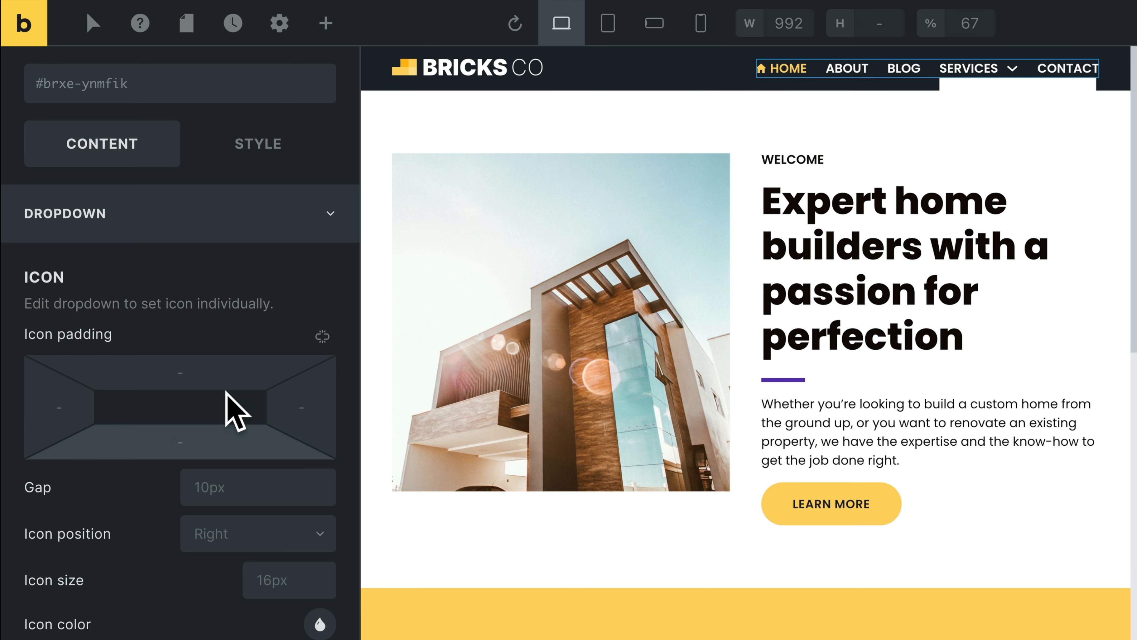
scroll(229, 406, down, 8)
scroll(172, 592, down, 3)
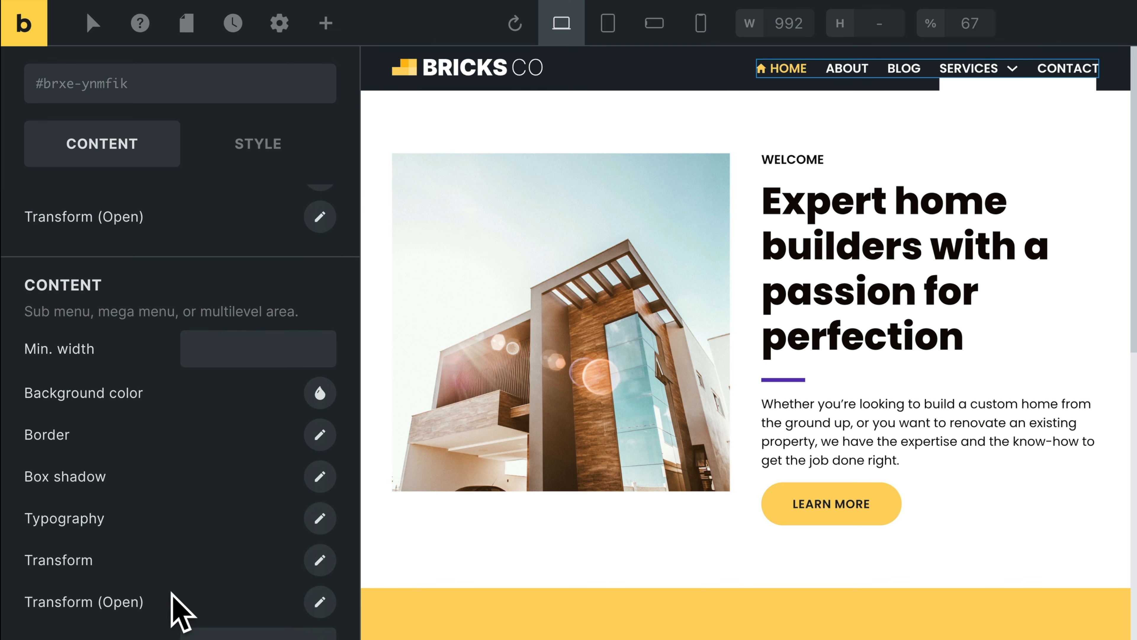
scroll(164, 443, down, 10)
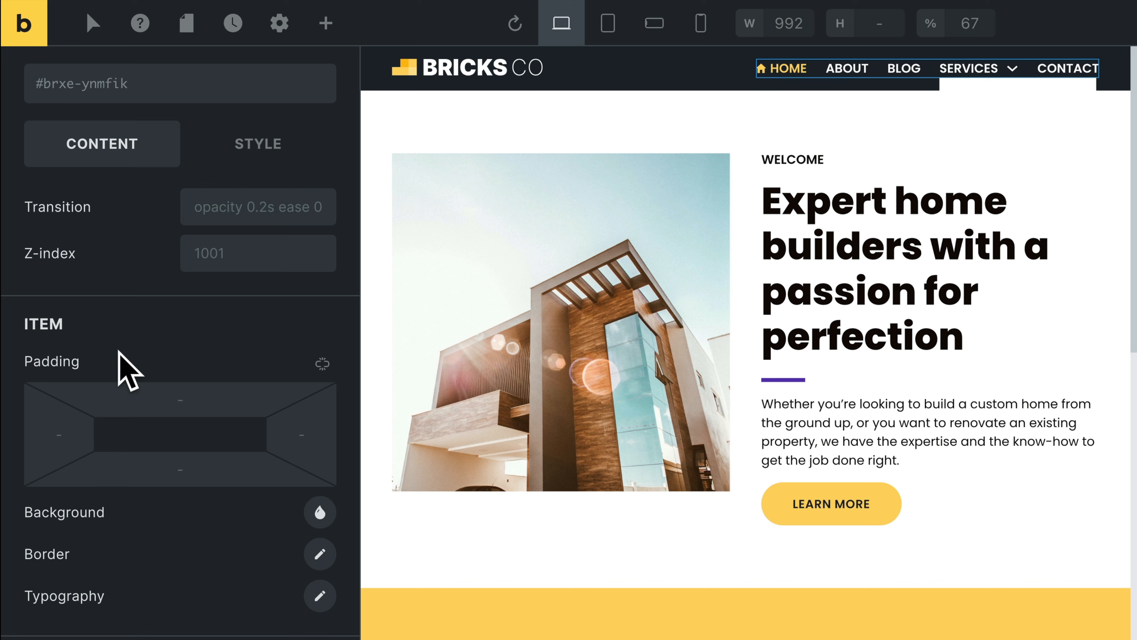
scroll(139, 399, up, 10)
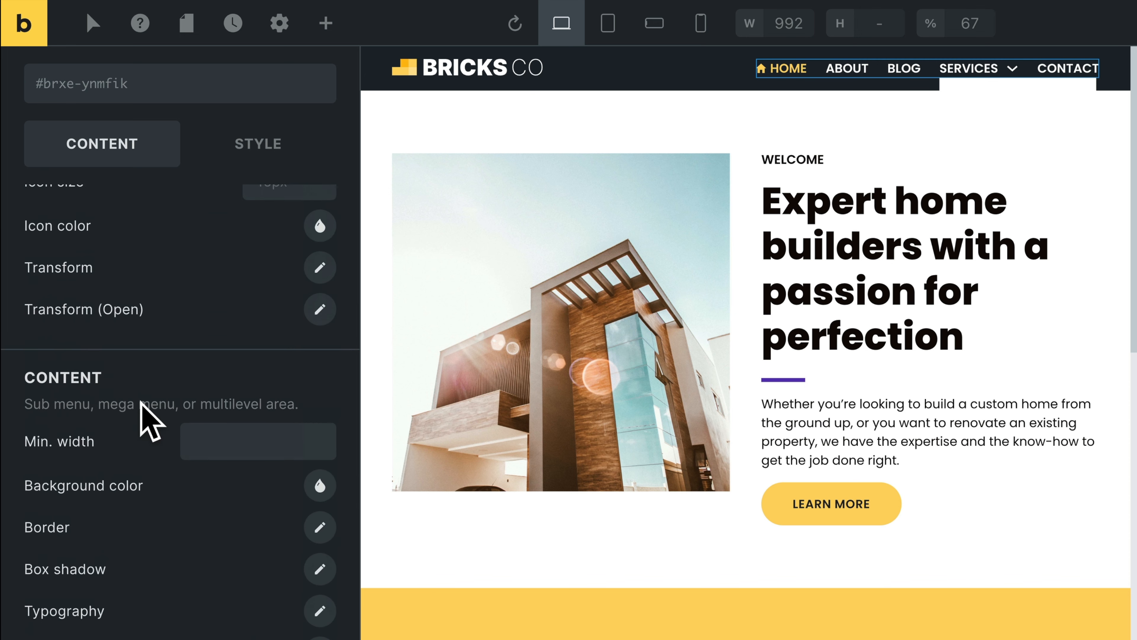
scroll(140, 402, up, 7)
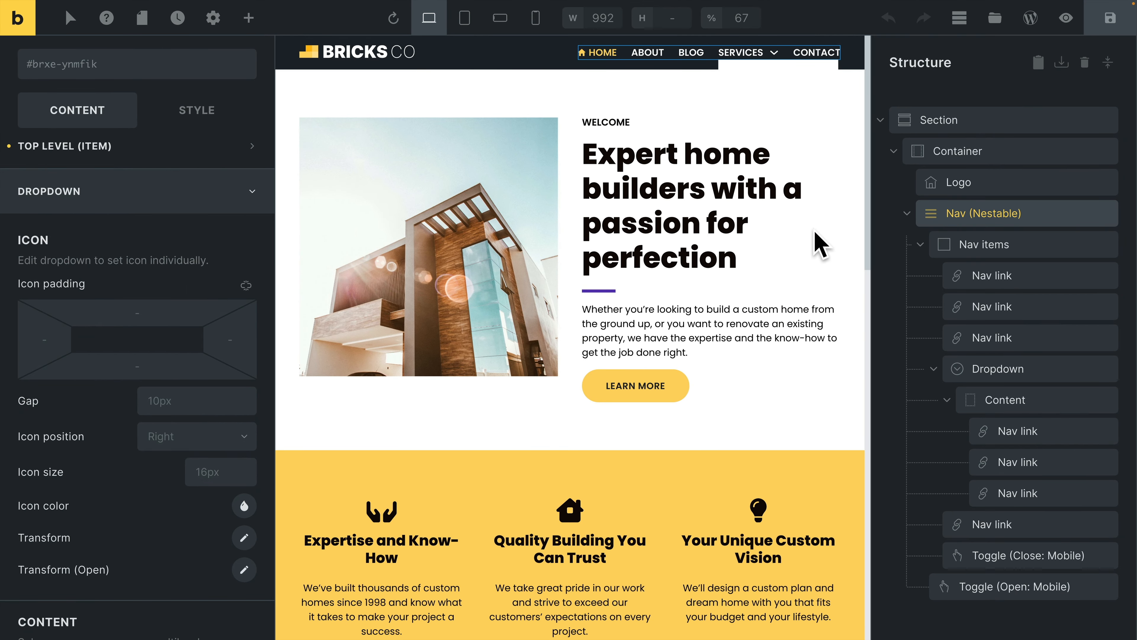
click(997, 372)
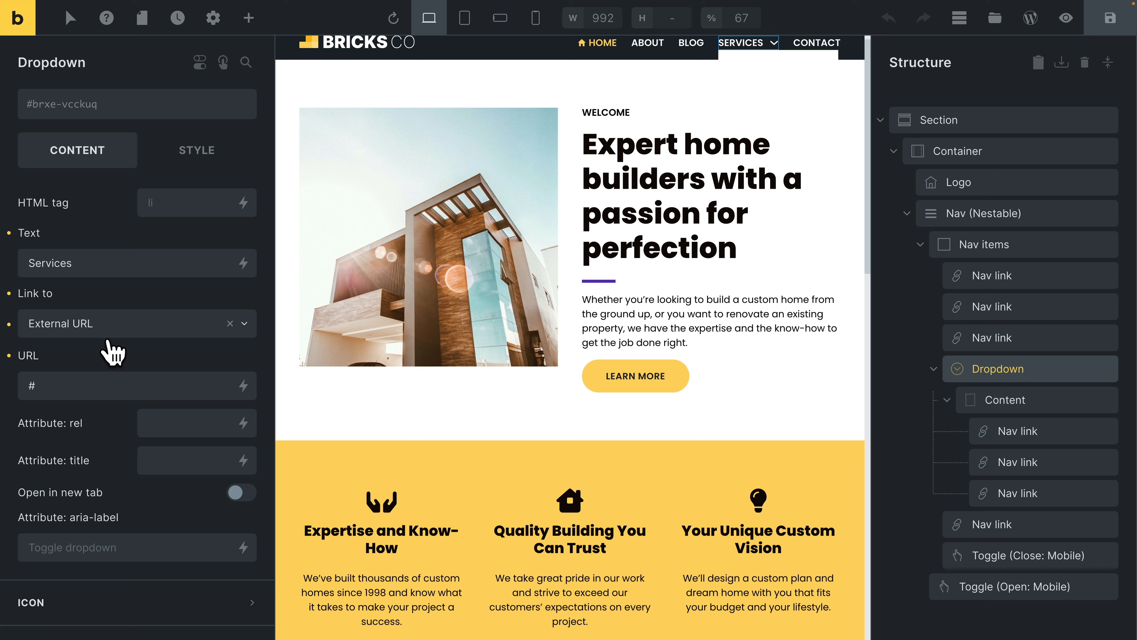
scroll(141, 372, down, 4)
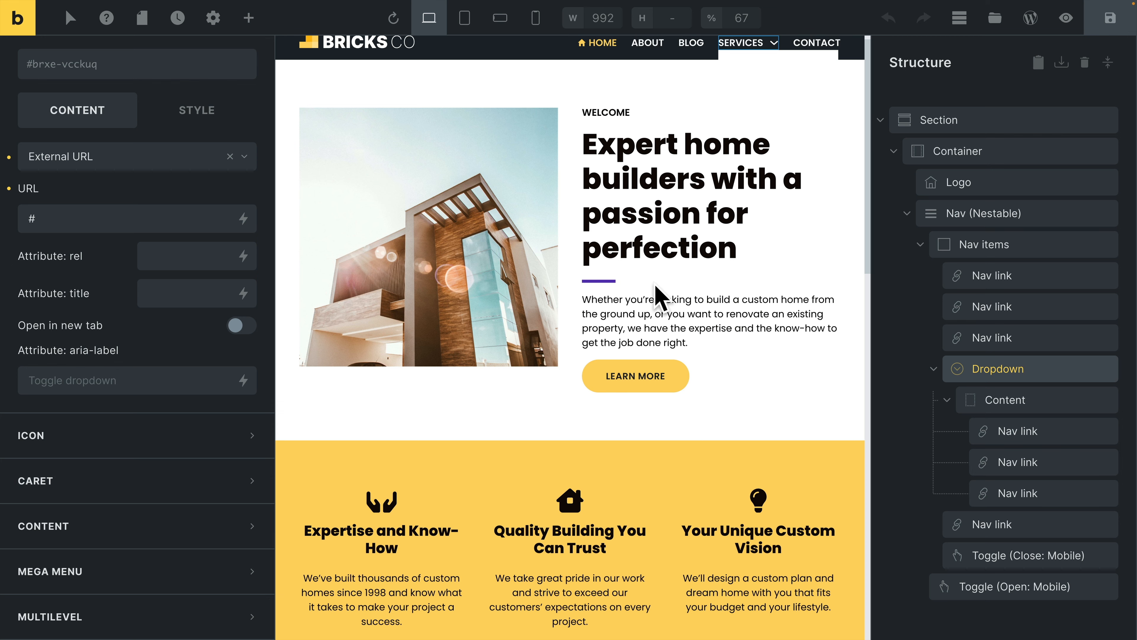
In the Nav (Nestable) dropdown settings, try the icon position at Left and set it back to Right.
click(991, 214)
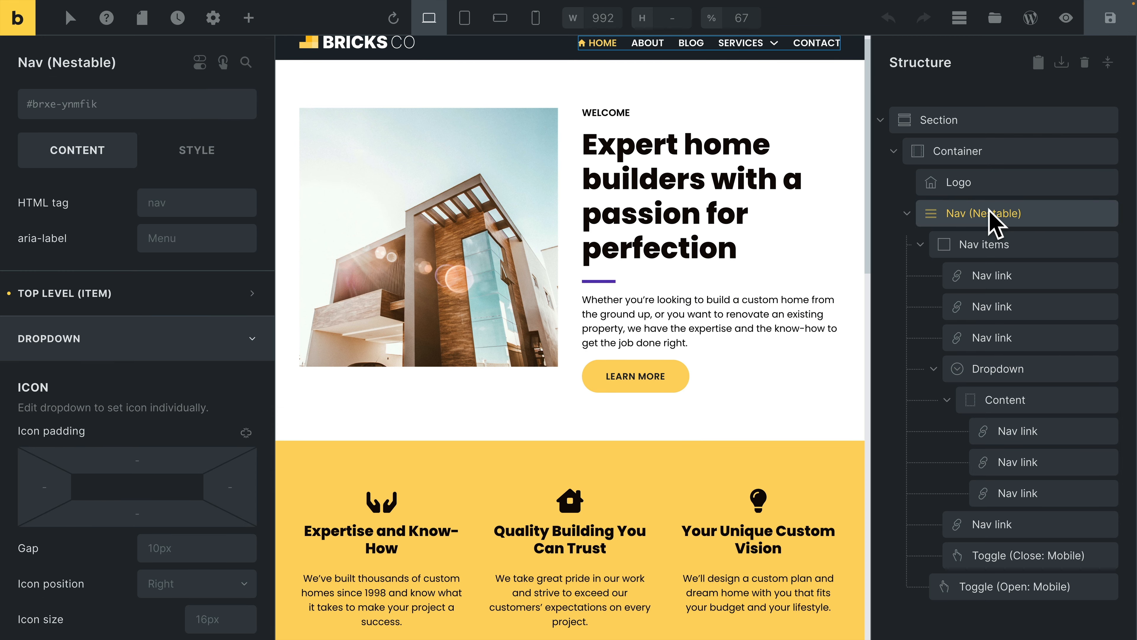
scroll(220, 404, down, 4)
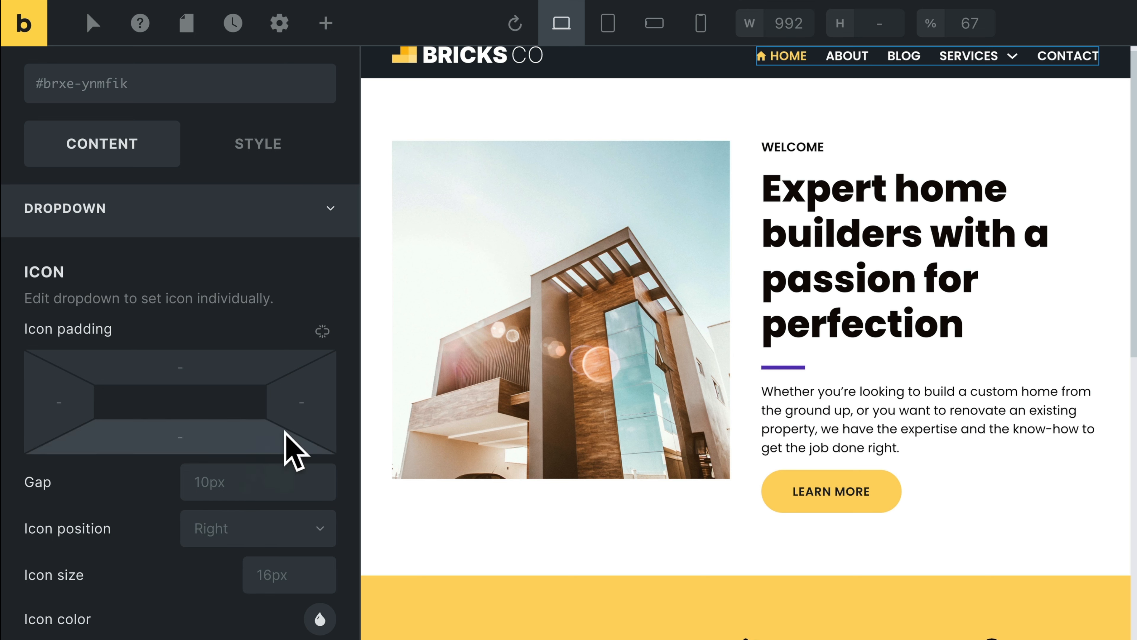
scroll(941, 238, up, 1)
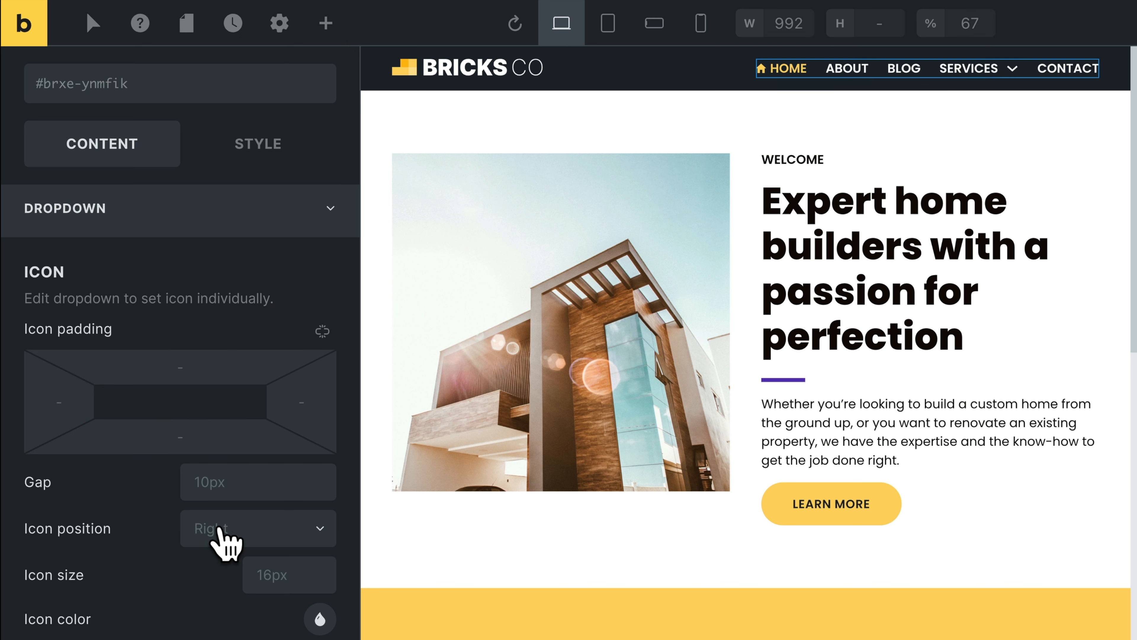
click(219, 529)
click(236, 565)
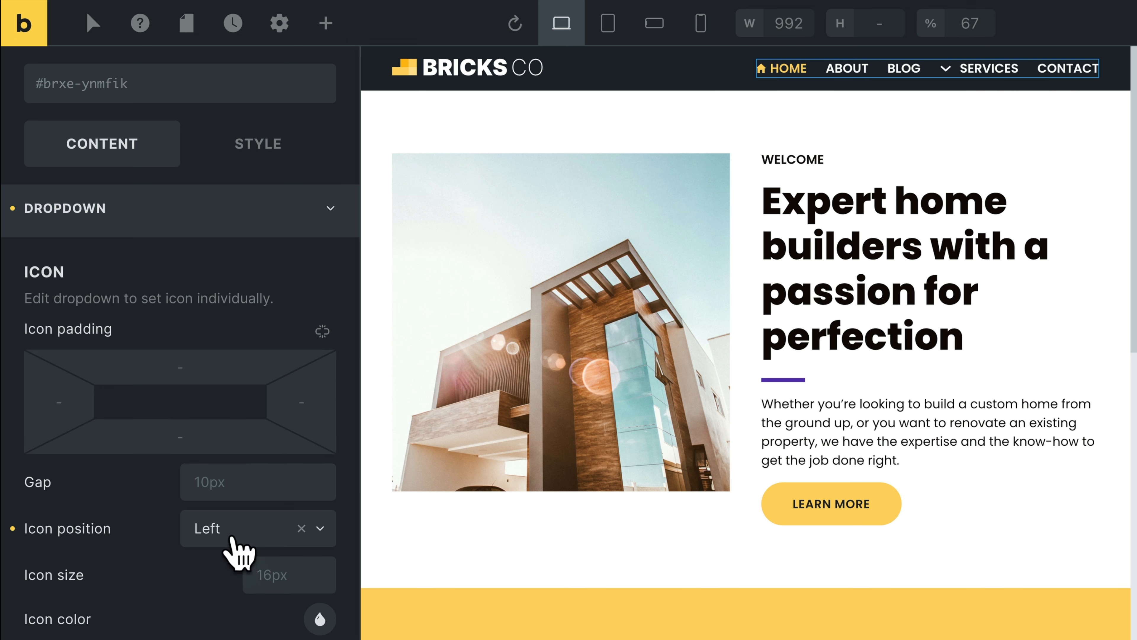
click(231, 536)
click(206, 605)
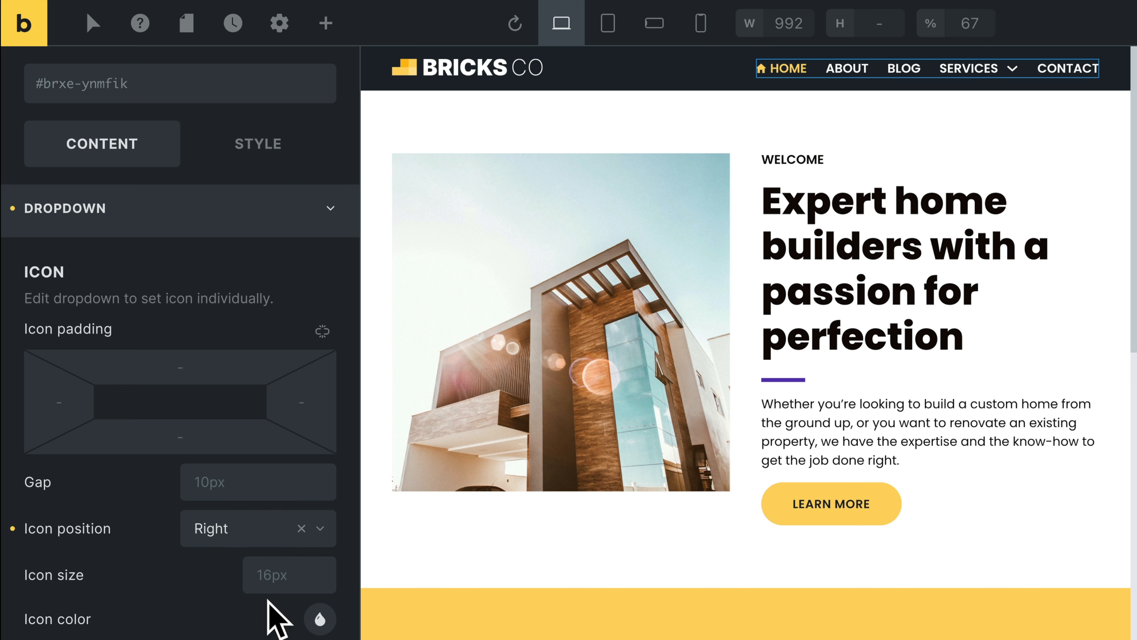
Set the nav's dropdown icon size to 1rem.
click(284, 574)
text(1)
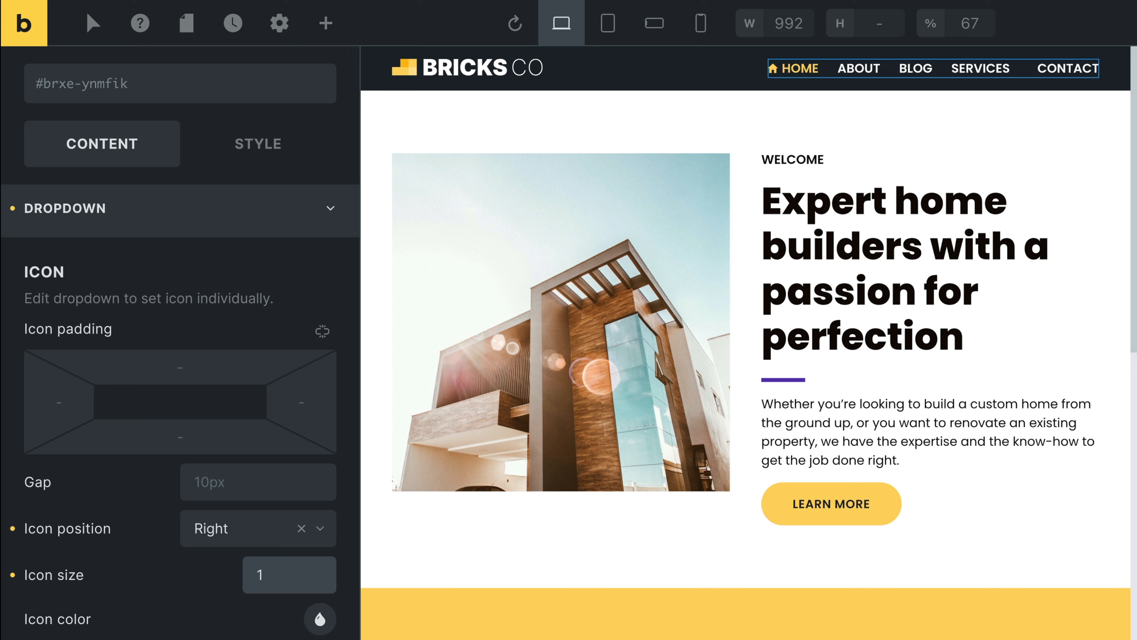
text(rem)
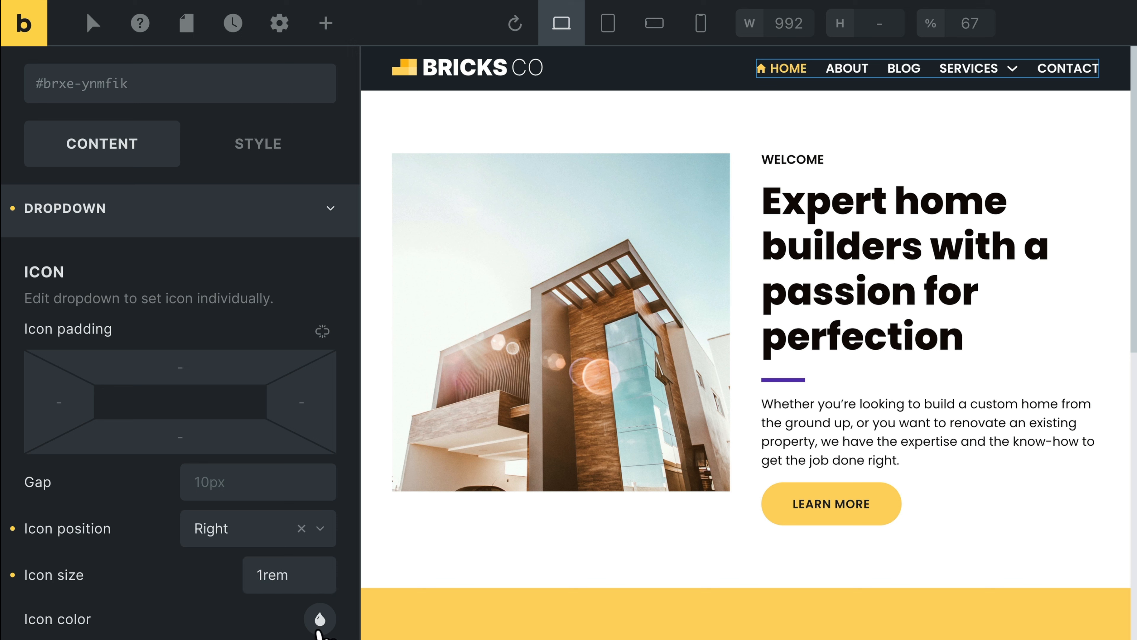
Examine the Transform and Transform (Open) options for the nav's dropdown icon.
scroll(244, 621, down, 3)
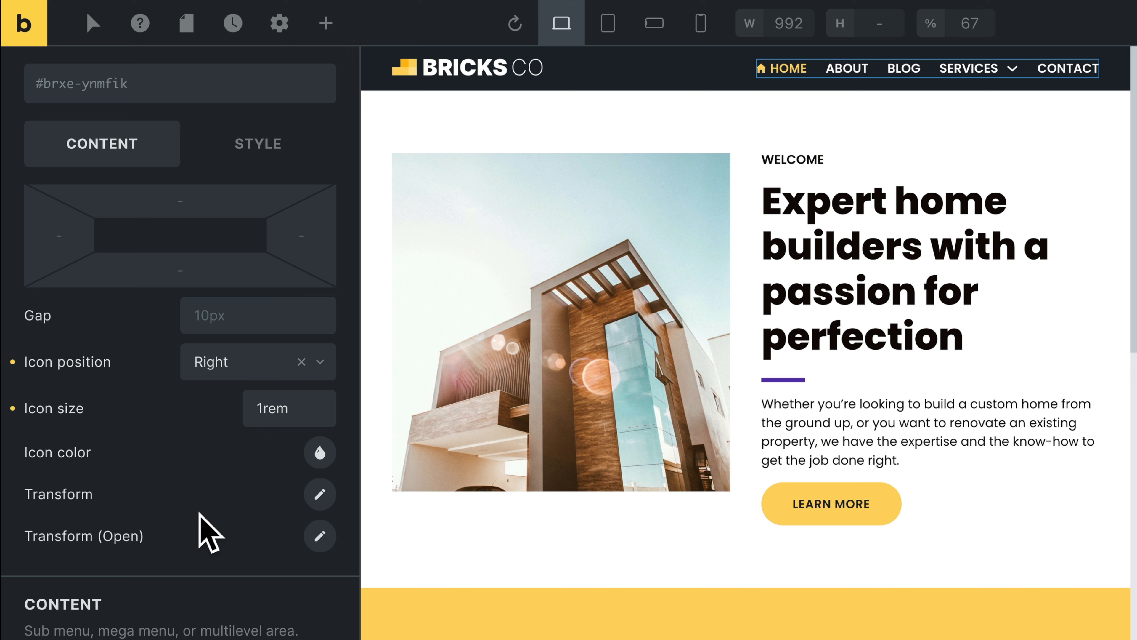
scroll(224, 515, down, 1)
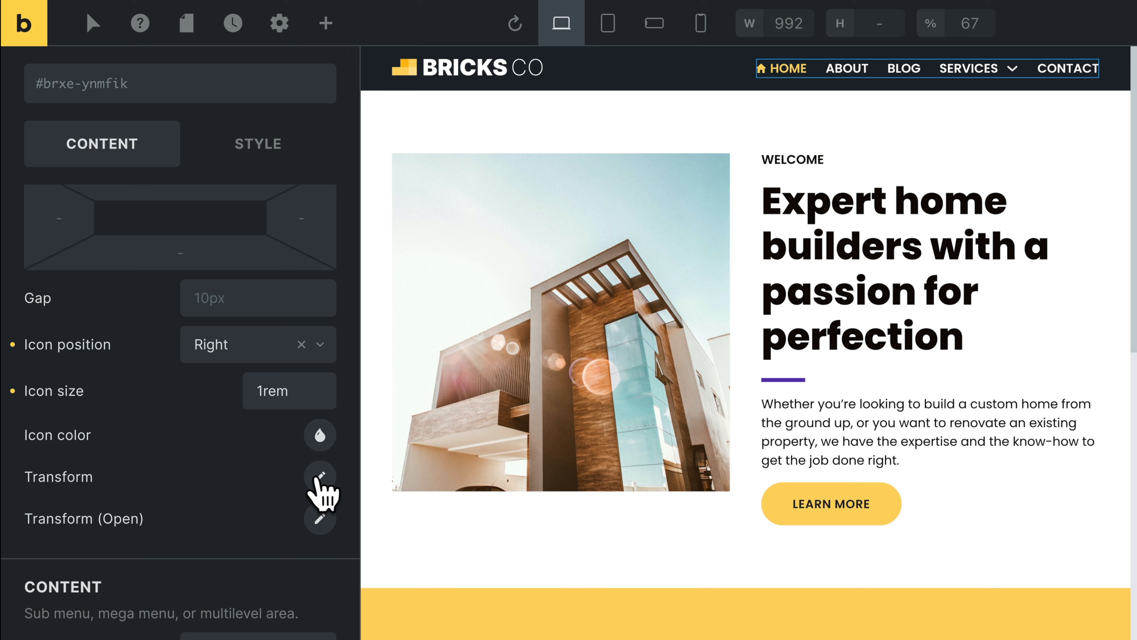
click(320, 476)
scroll(176, 497, down, 2)
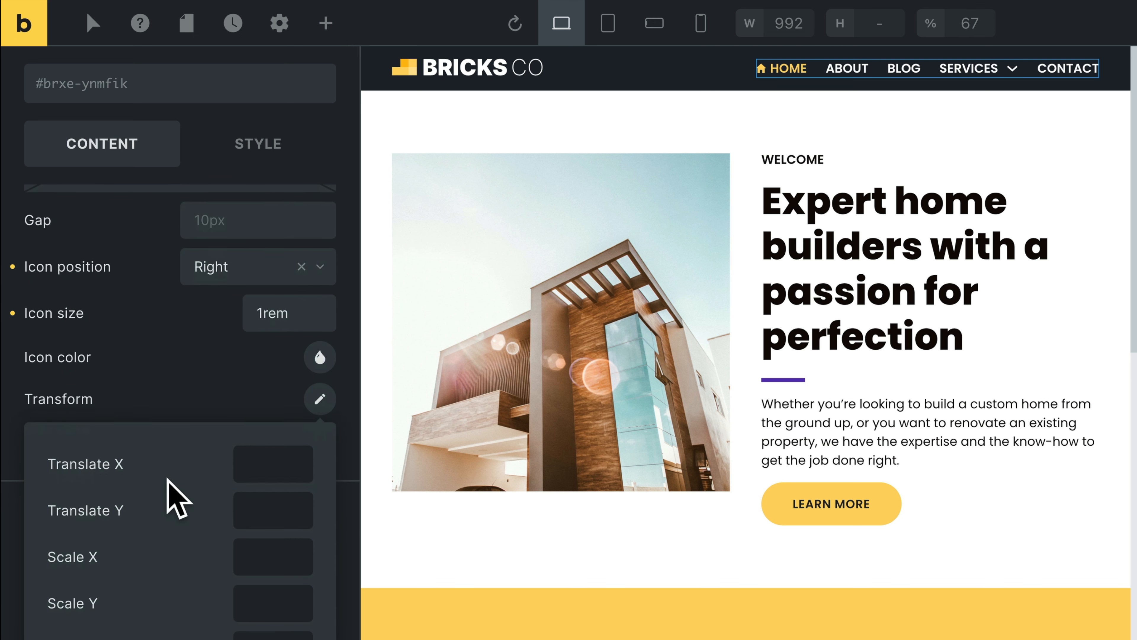
scroll(176, 498, down, 2)
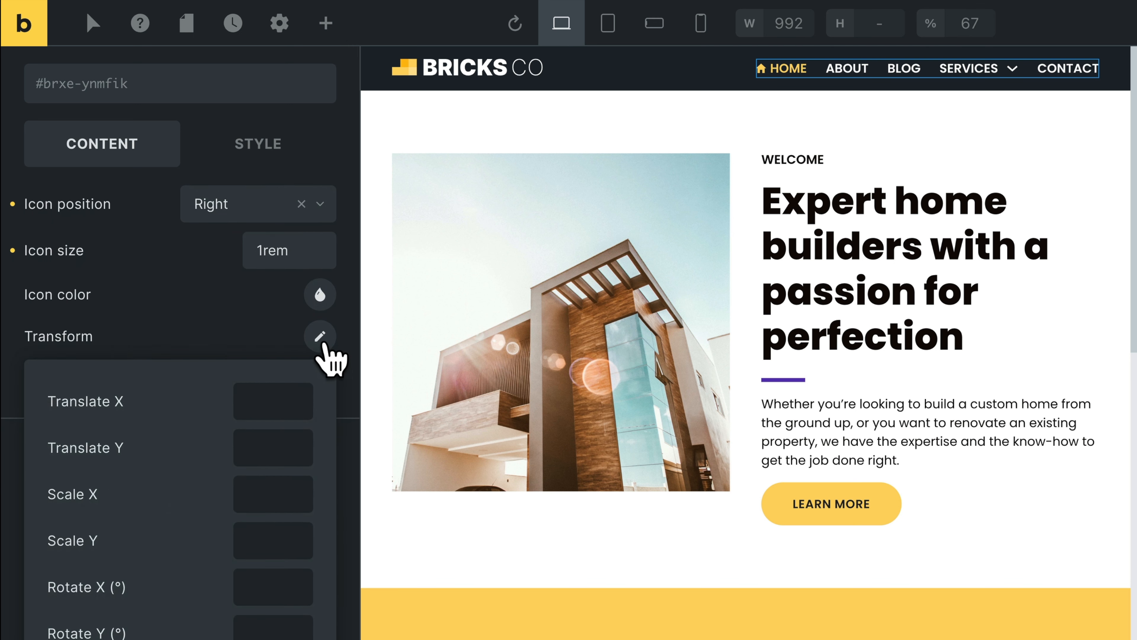
click(321, 337)
click(320, 379)
scroll(147, 526, down, 2)
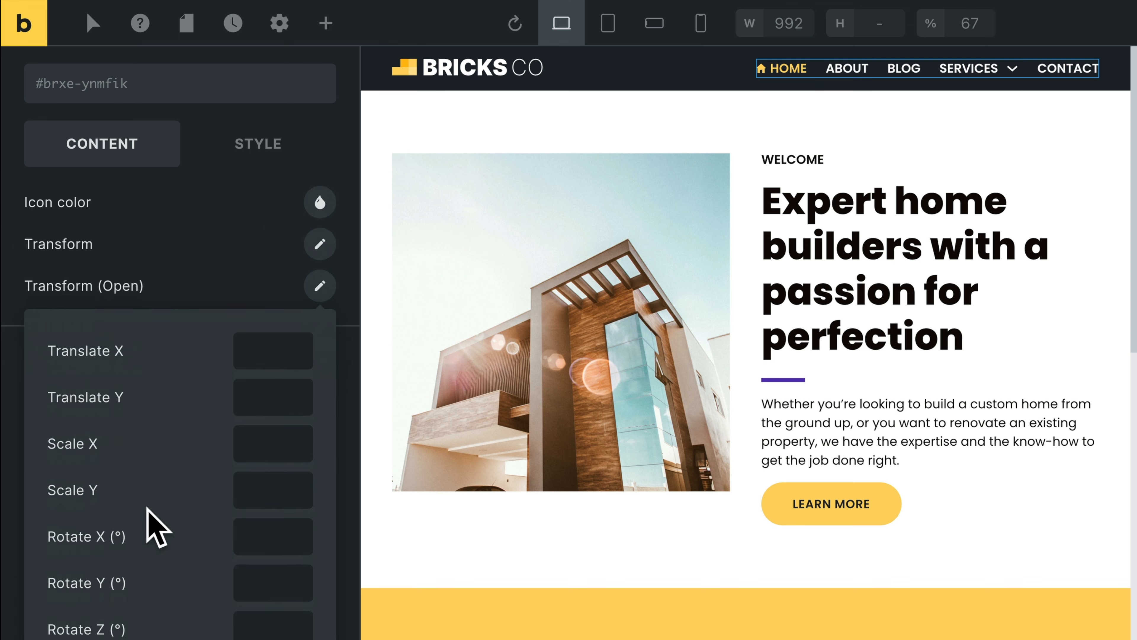
Set the nav dropdown content's background color to the yellow Secondary palette color.
scroll(120, 401, up, 1)
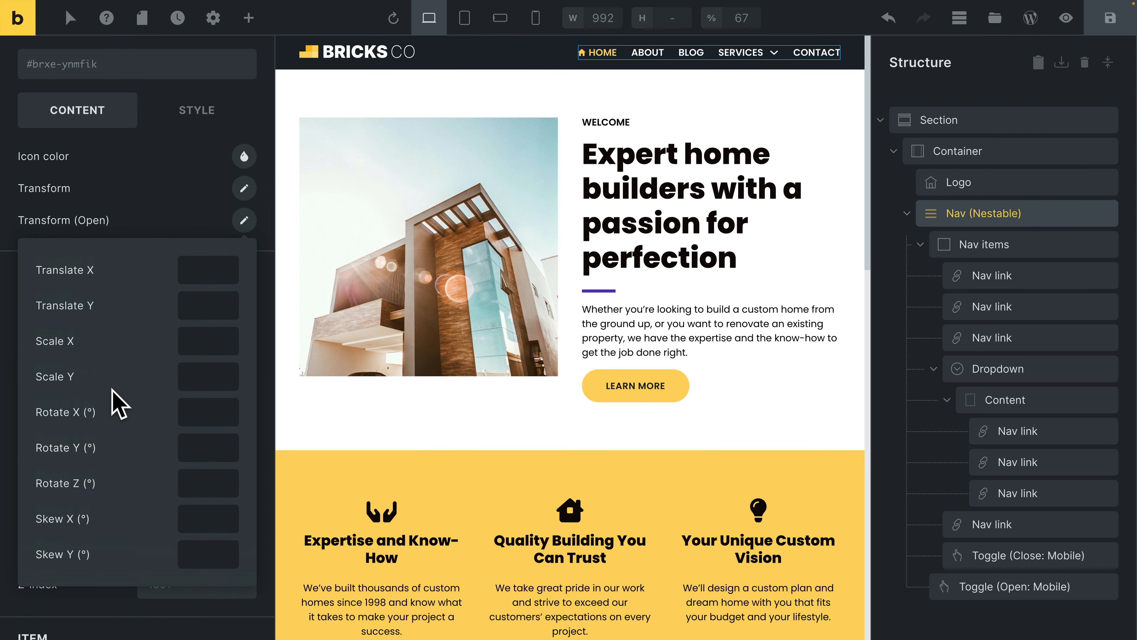
scroll(113, 390, up, 1)
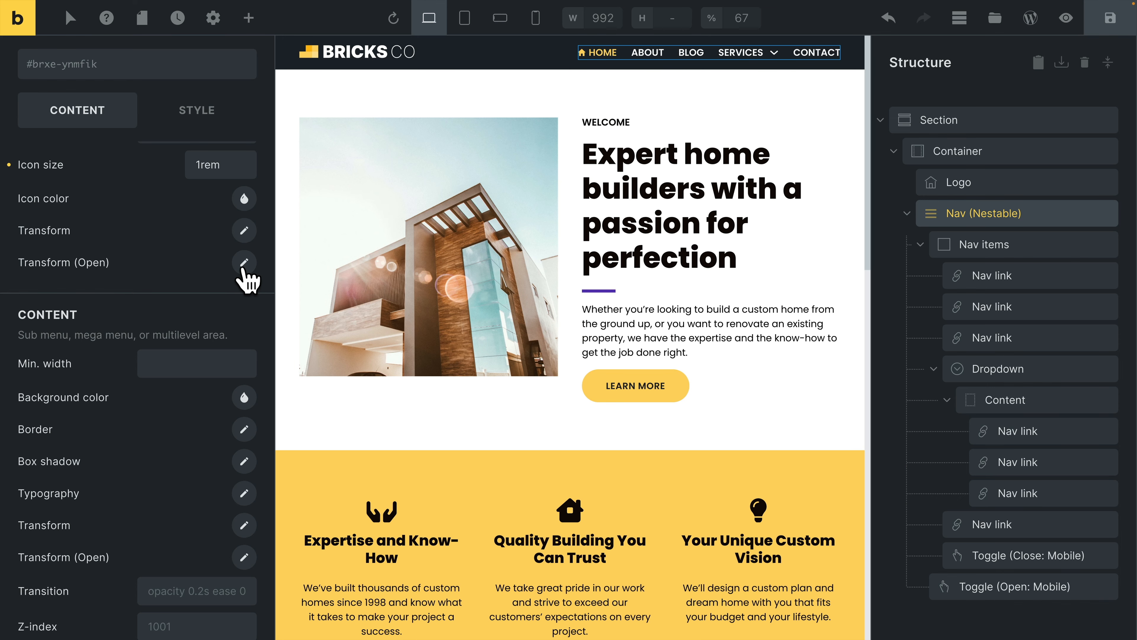
scroll(134, 385, down, 3)
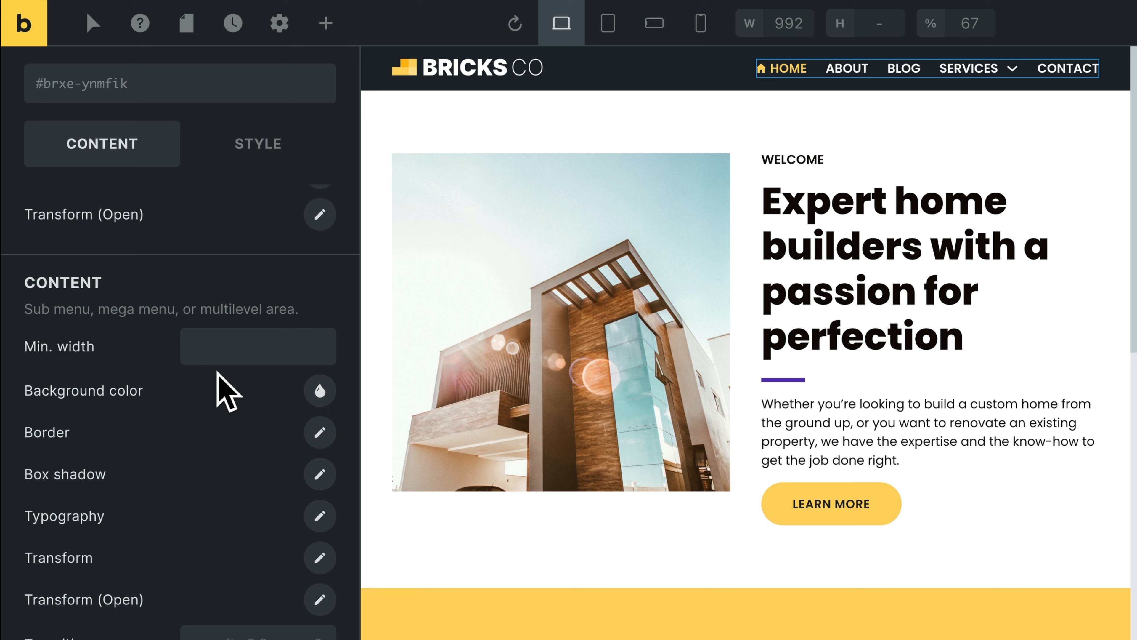
click(321, 391)
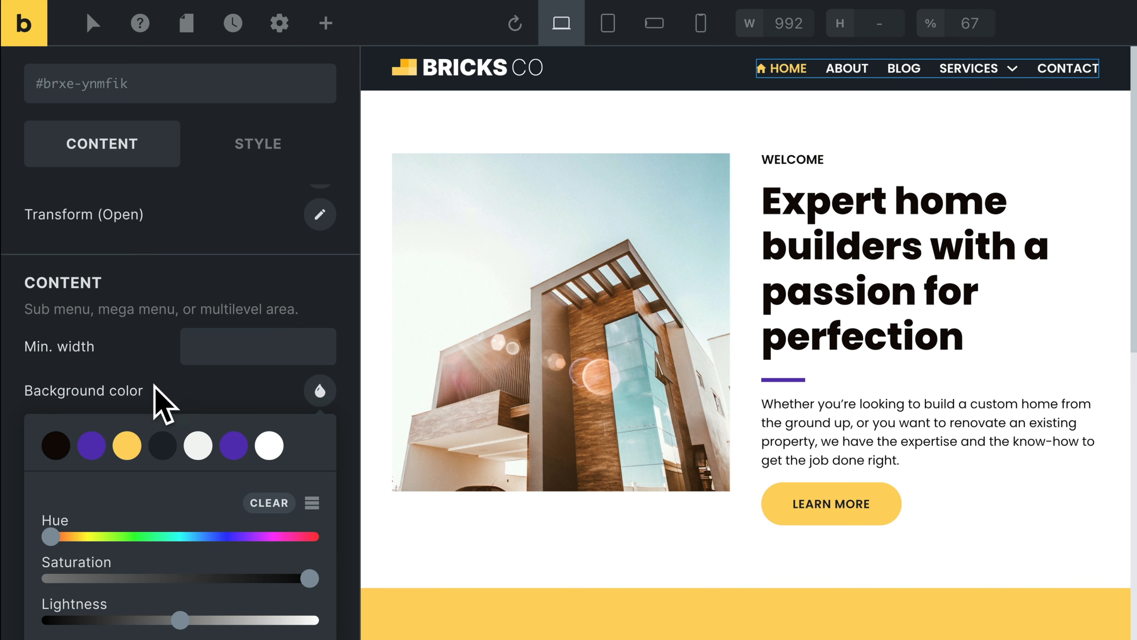
click(128, 447)
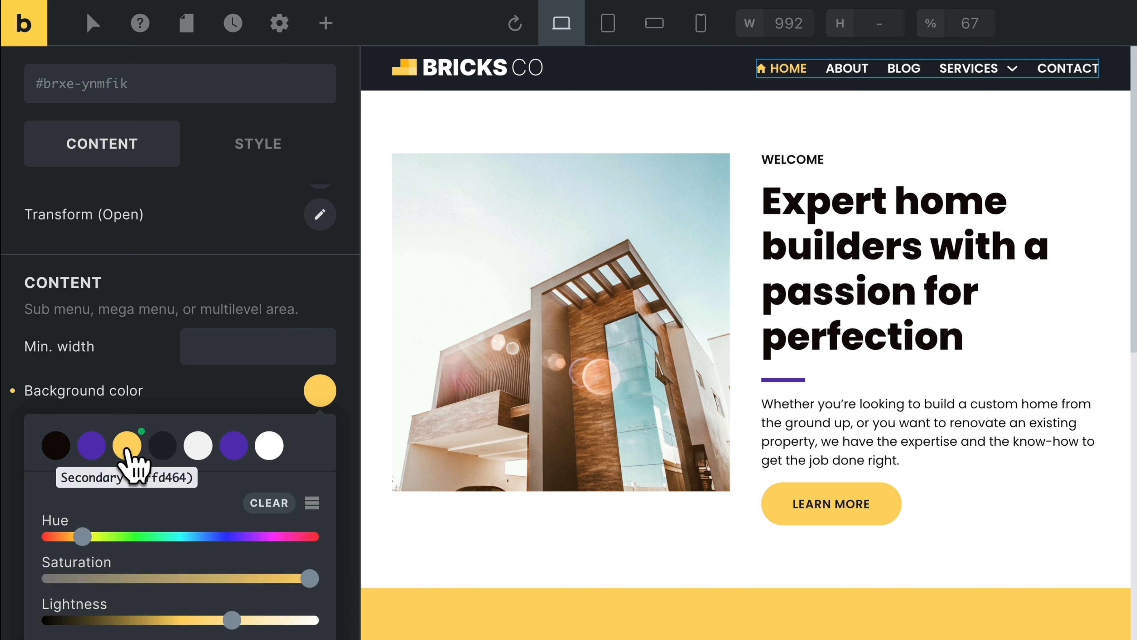
Collapse and reopen the nav's Dropdown settings group to show the Services submenu on the canvas.
scroll(226, 403, up, 5)
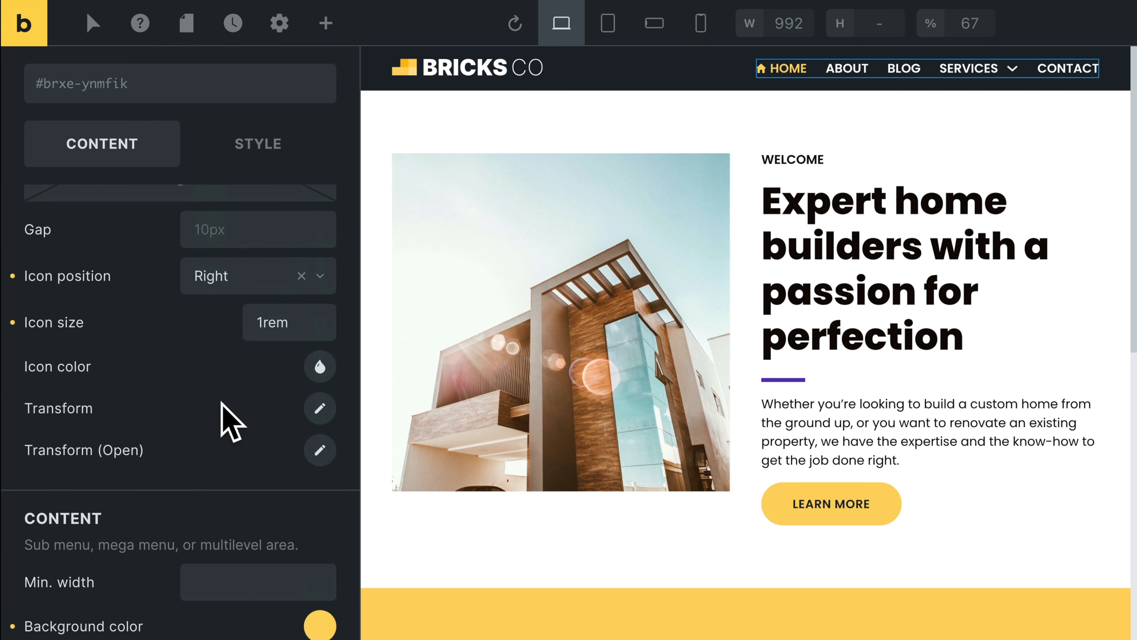
scroll(229, 417, up, 6)
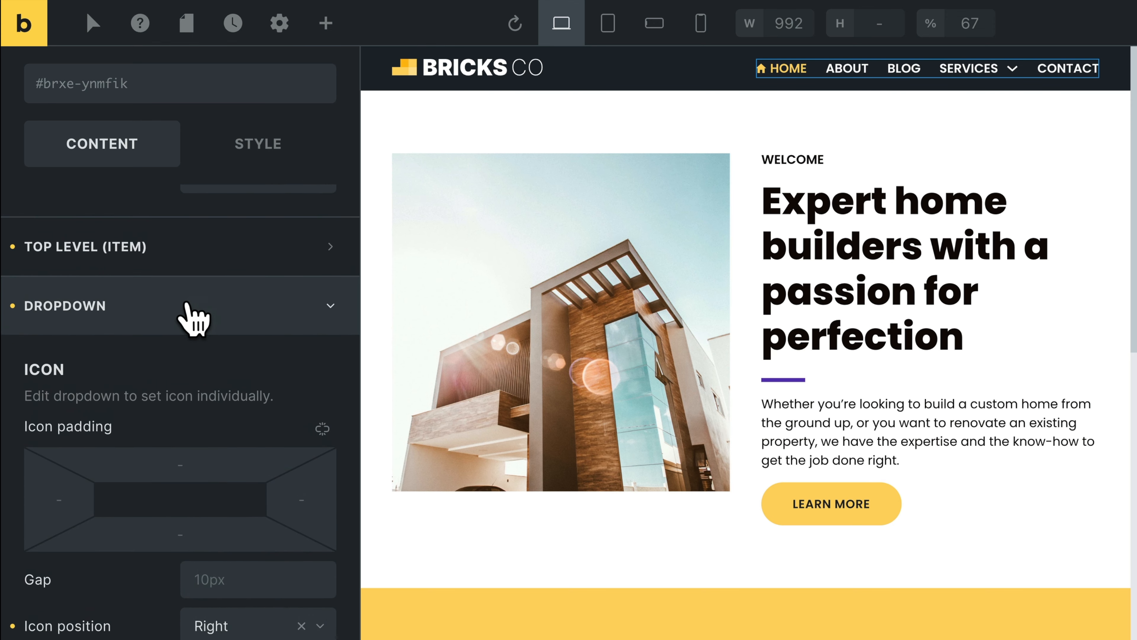
click(193, 318)
click(141, 443)
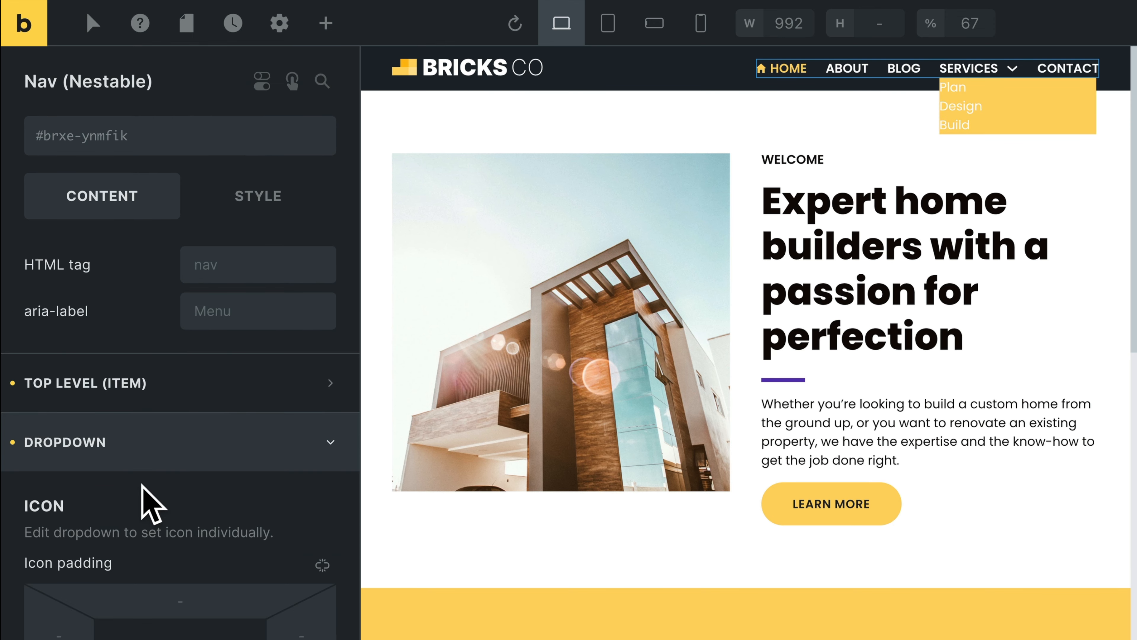
Set the dropdown content's typography color to the near-black Text palette color.
scroll(142, 483, down, 10)
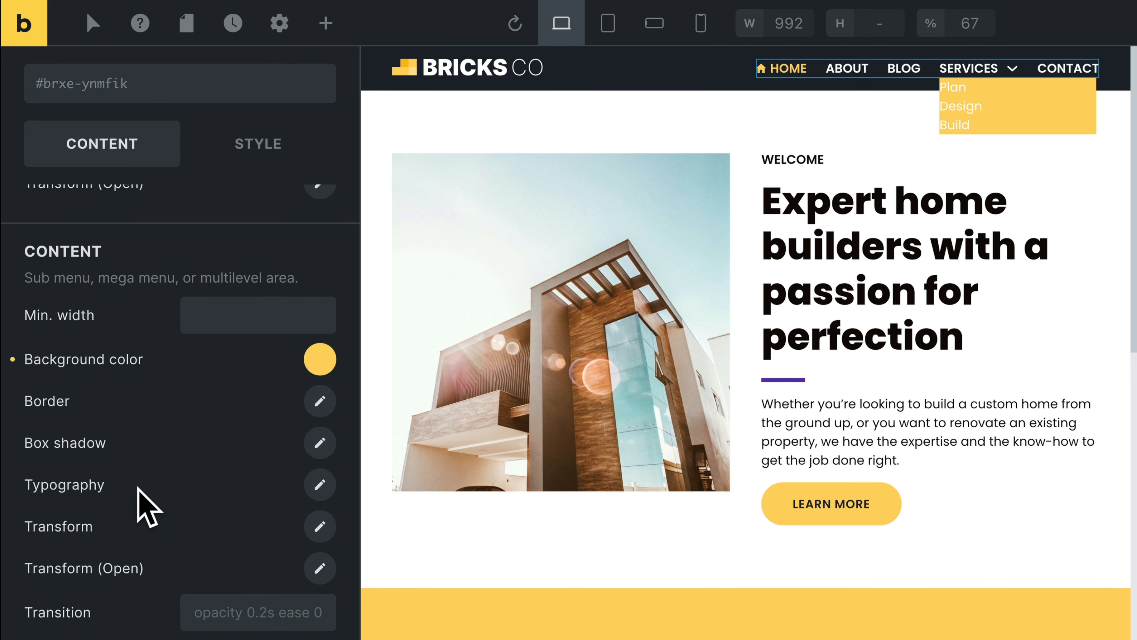
click(319, 484)
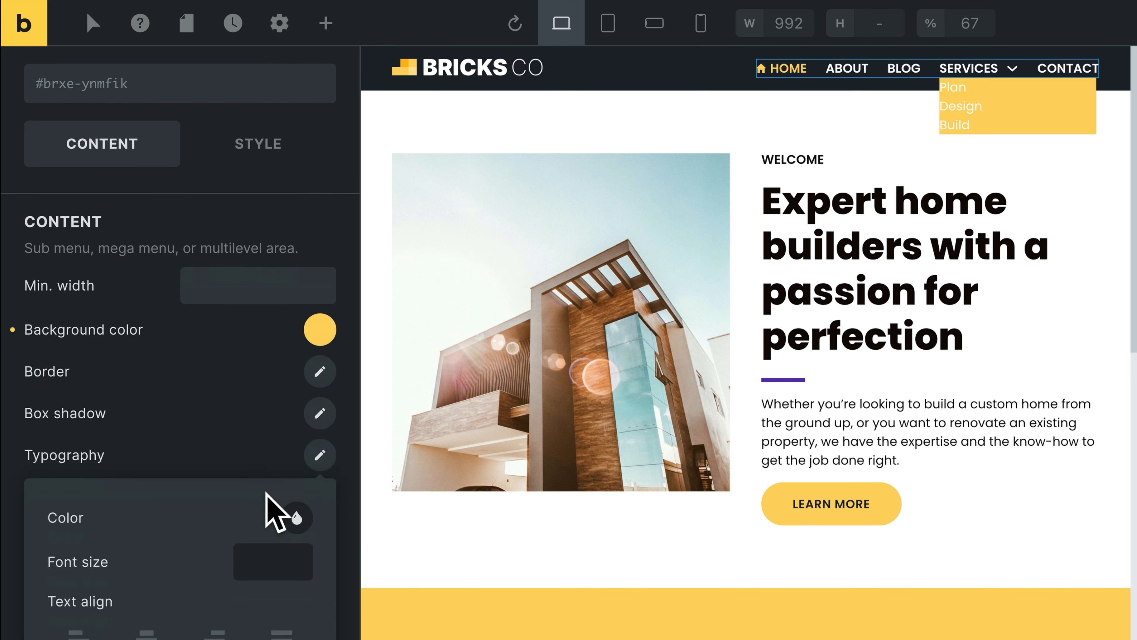
click(297, 433)
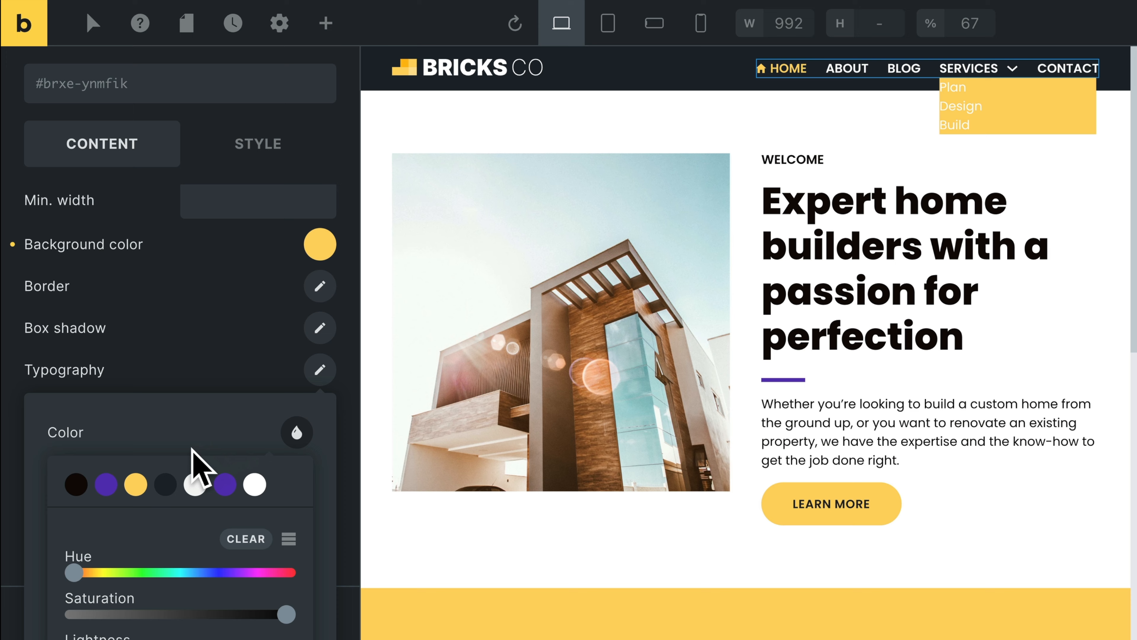
click(75, 484)
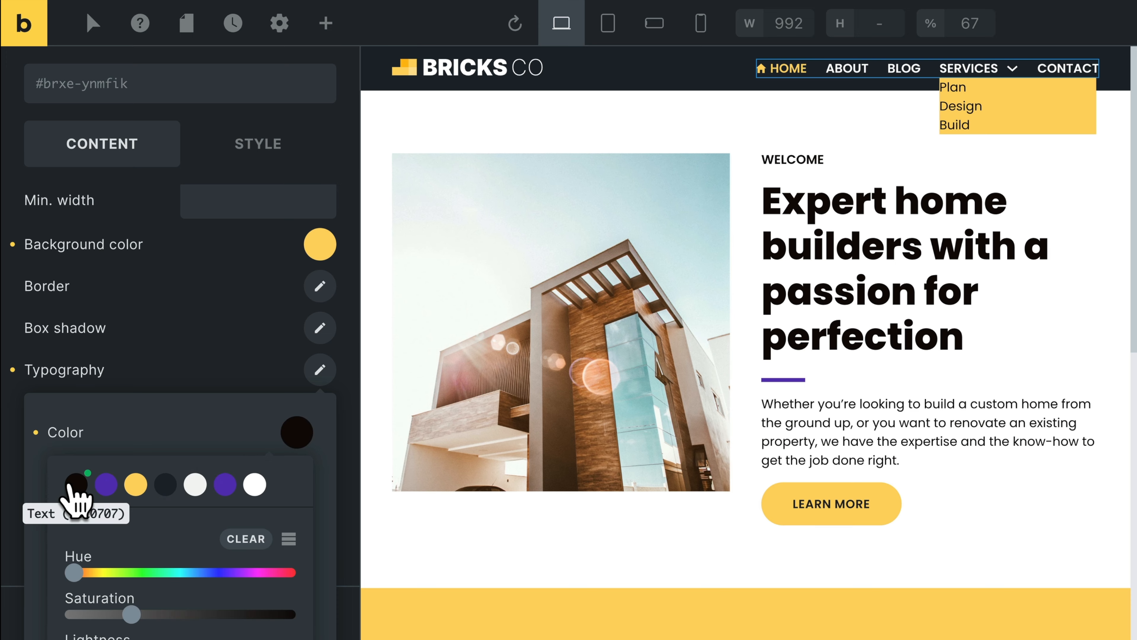
click(144, 430)
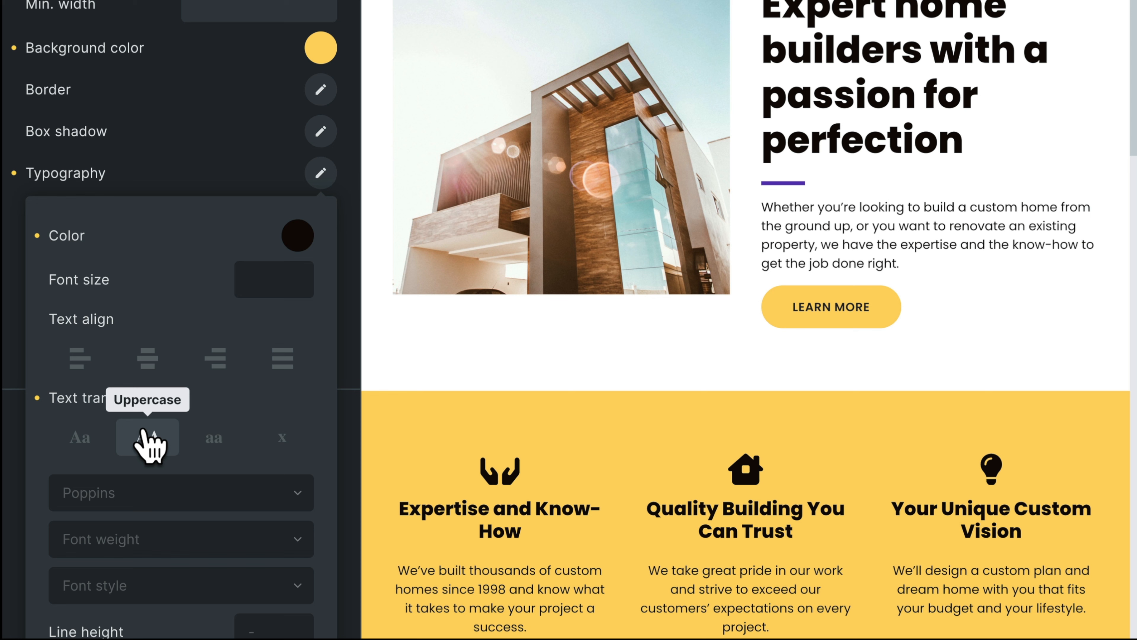
Set the dropdown content's text transform to uppercase and its font weight to 500.
click(150, 441)
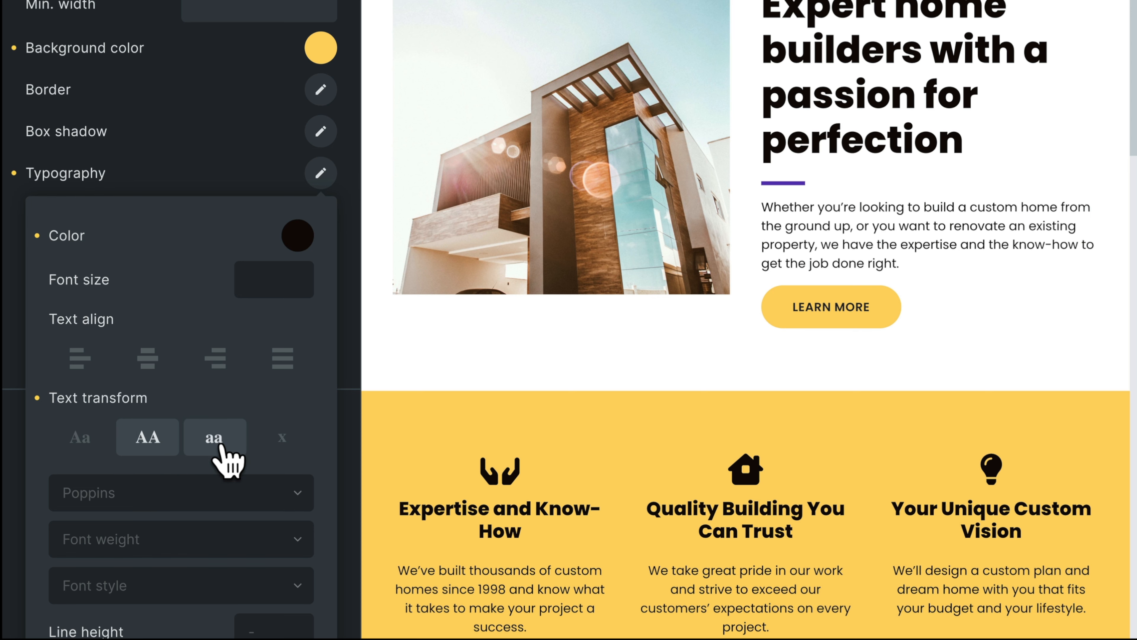
scroll(221, 455, down, 3)
click(183, 394)
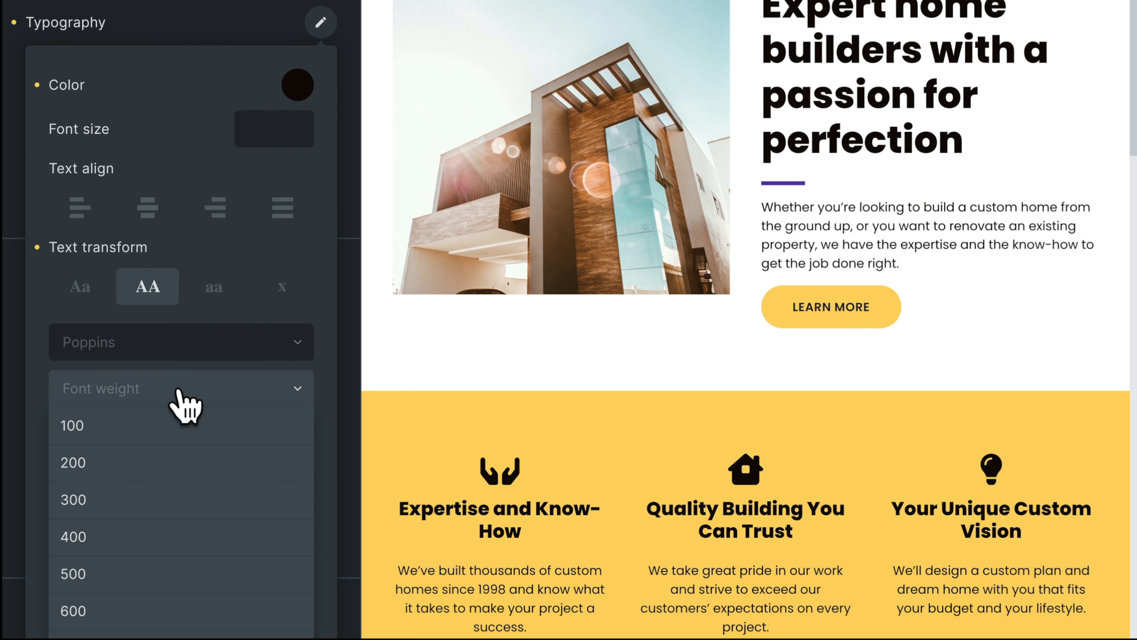
click(122, 569)
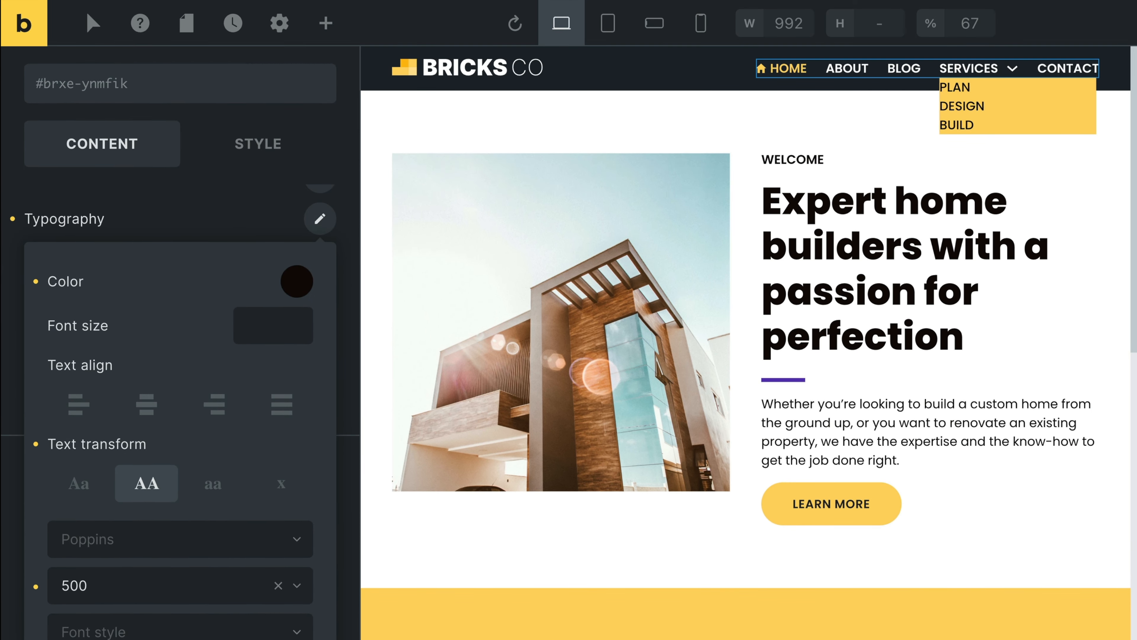
click(209, 221)
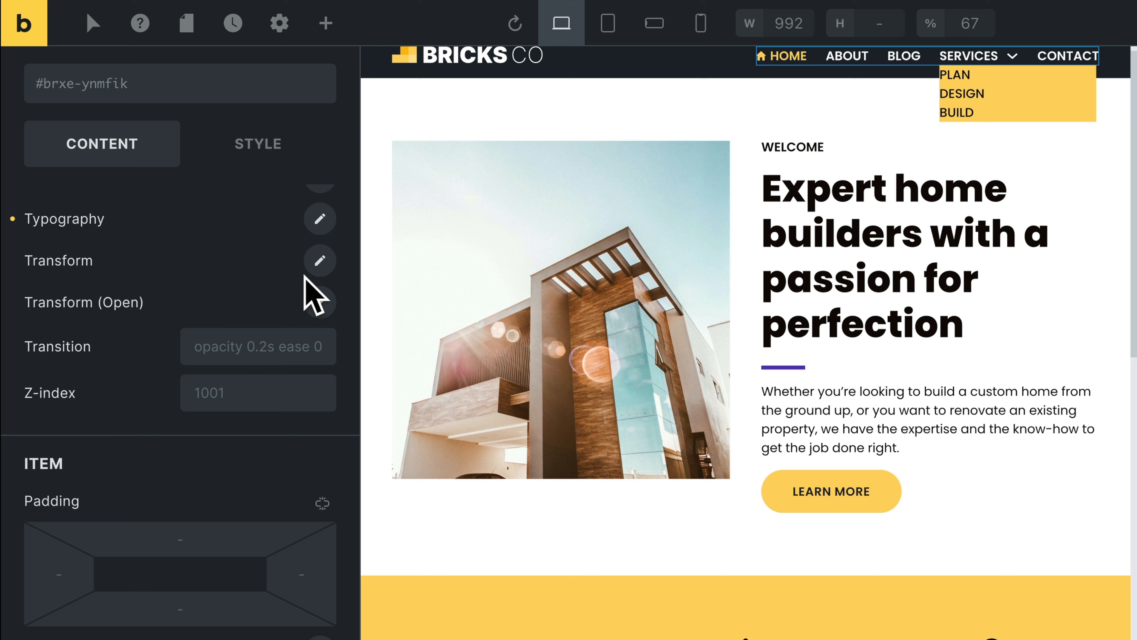
Set Translate Y to 0 in the dropdown content's Transform settings.
click(319, 260)
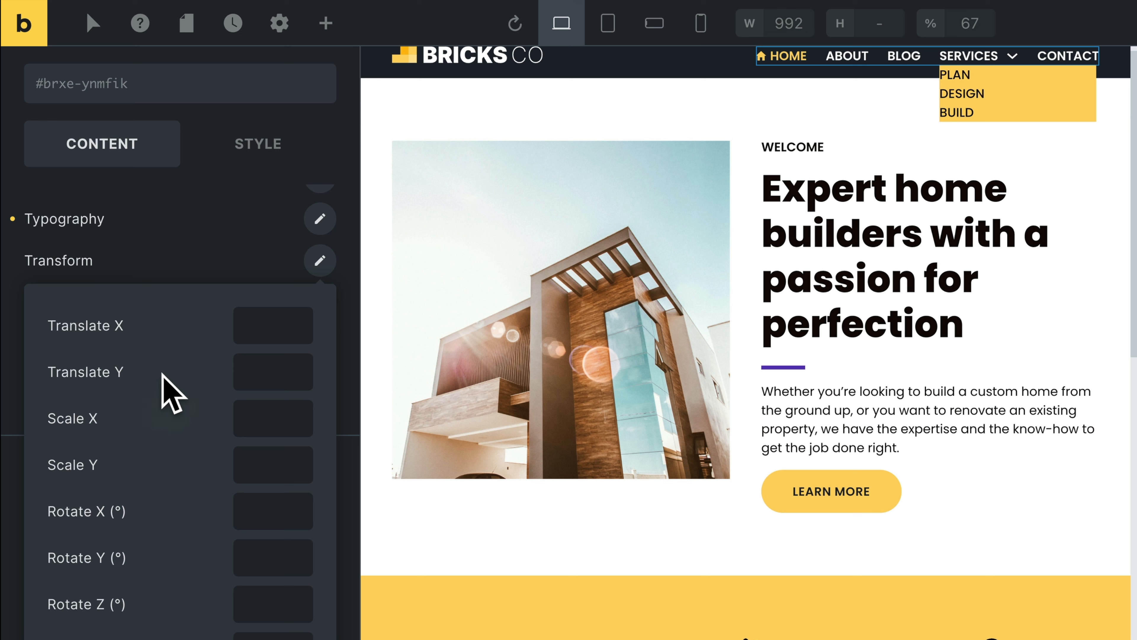
click(242, 385)
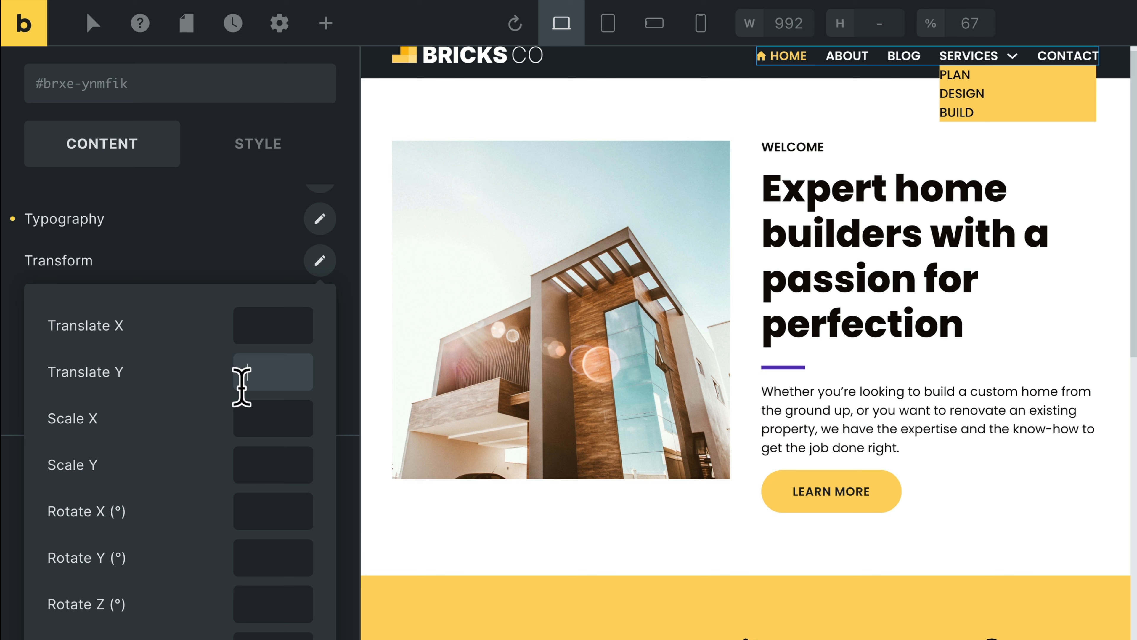
text(0)
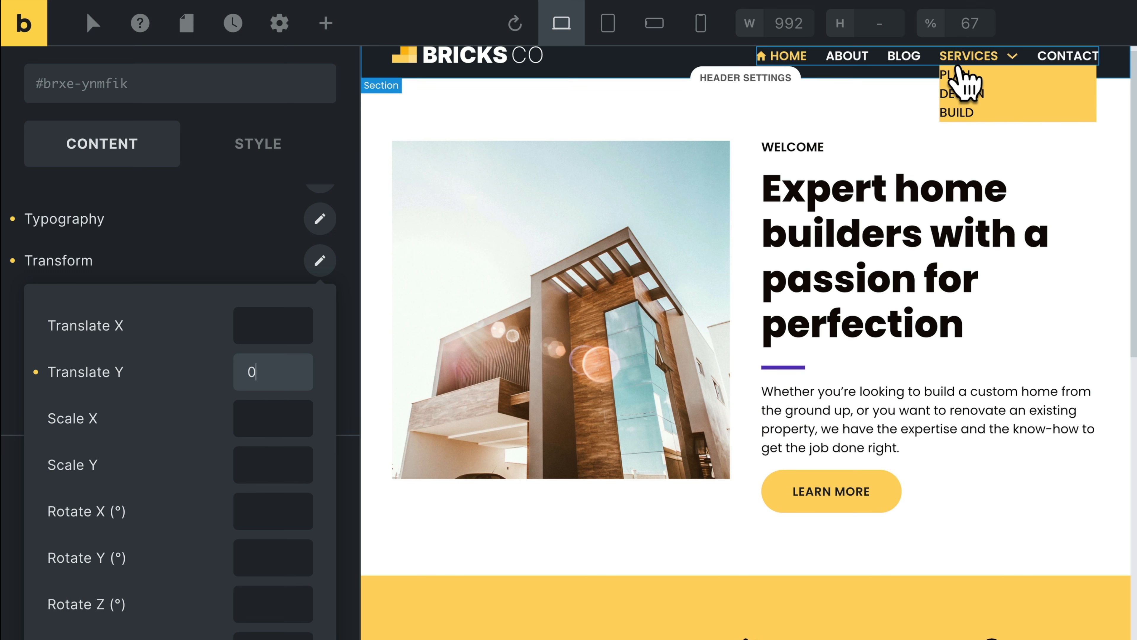
click(257, 275)
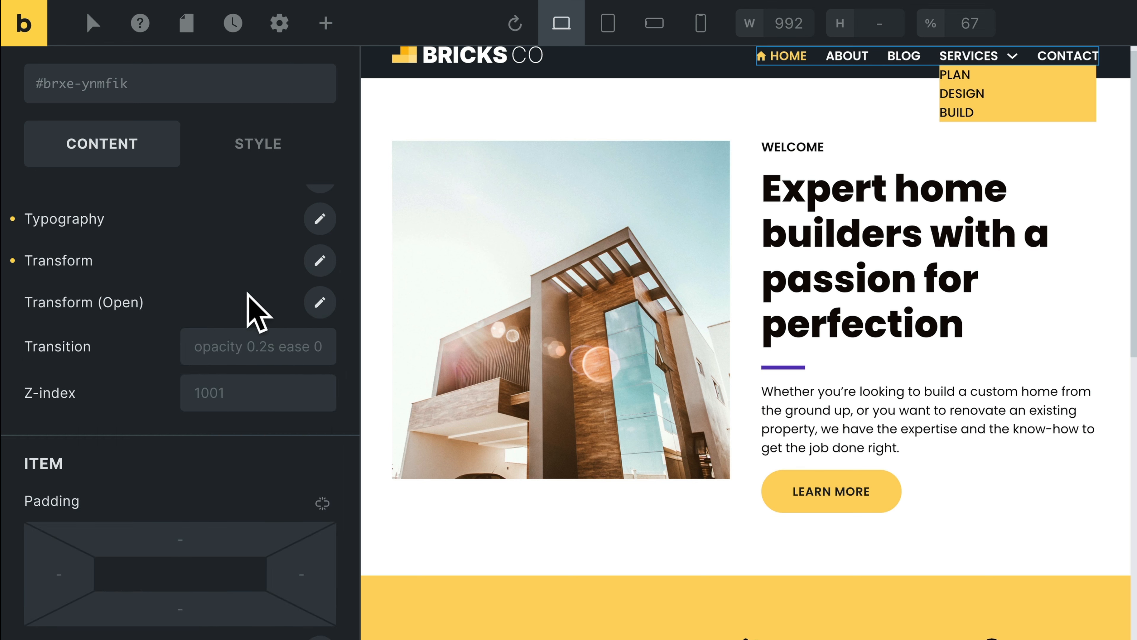
Set Translate Y to 10 in the dropdown content's Transform (Open) settings.
click(320, 303)
click(244, 412)
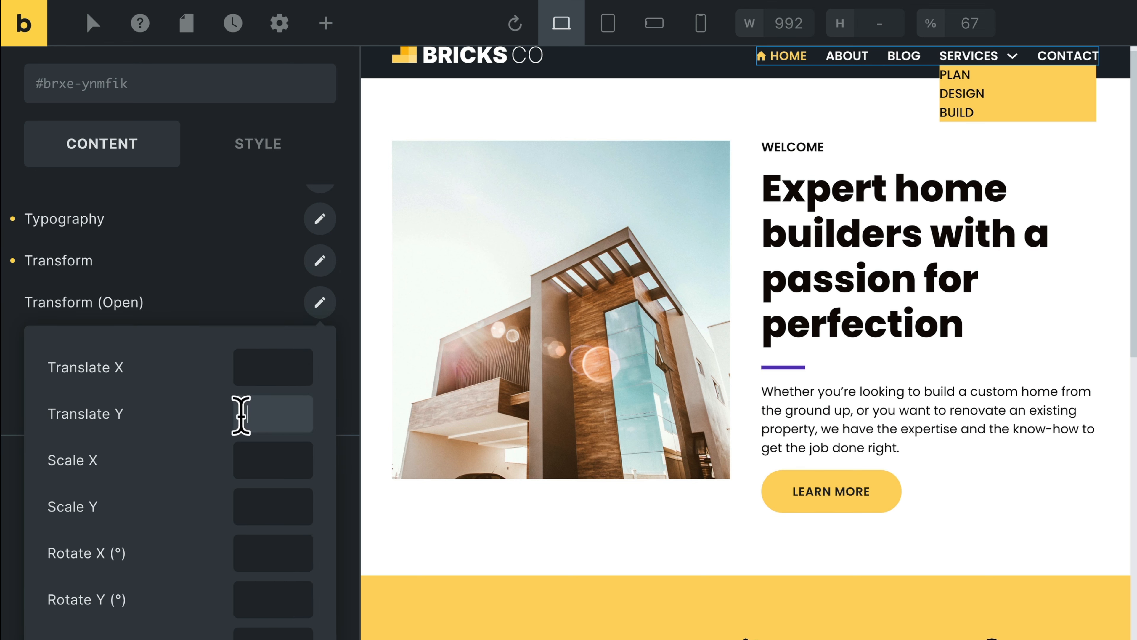
text(10)
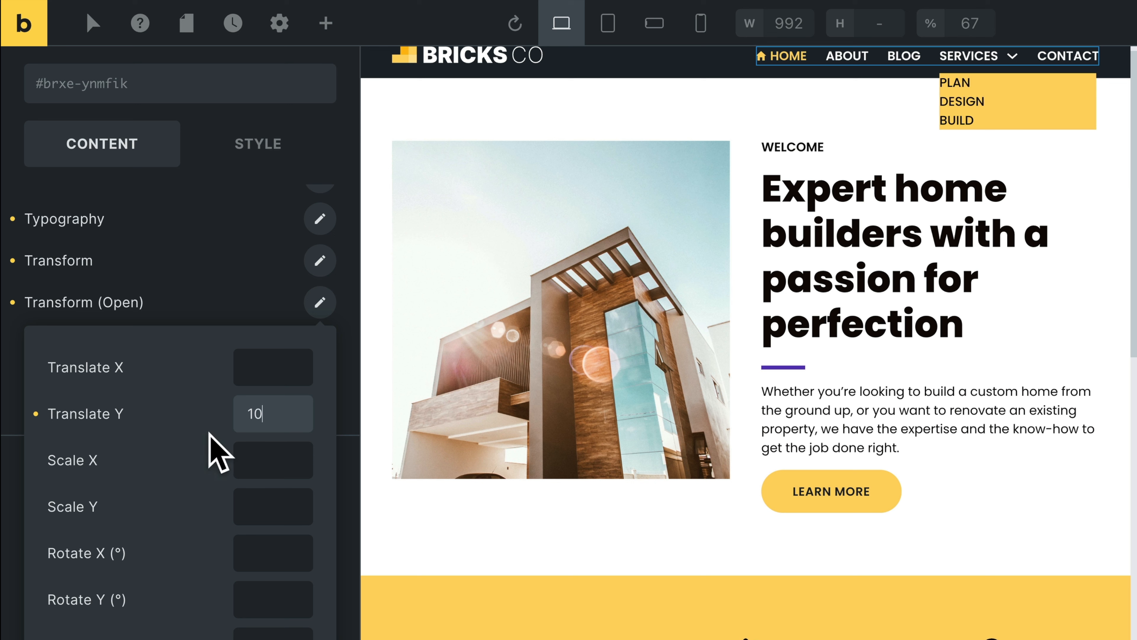
click(232, 311)
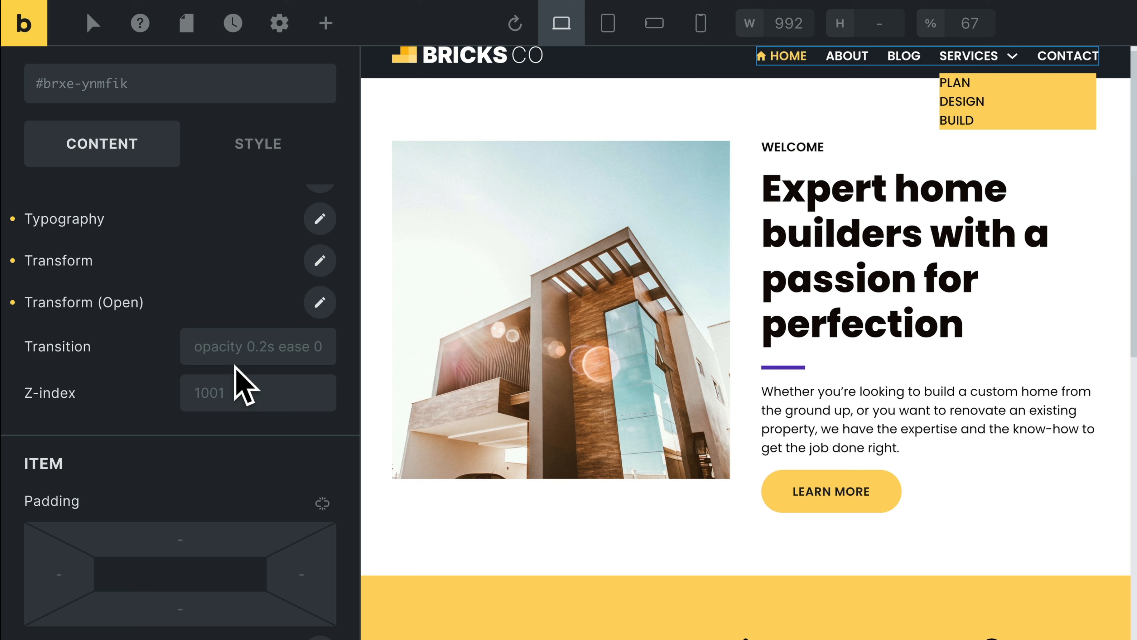
Toggle the Dropdown settings group closed and open repeatedly to preview how the Services submenu moves when it opens.
scroll(137, 354, up, 3)
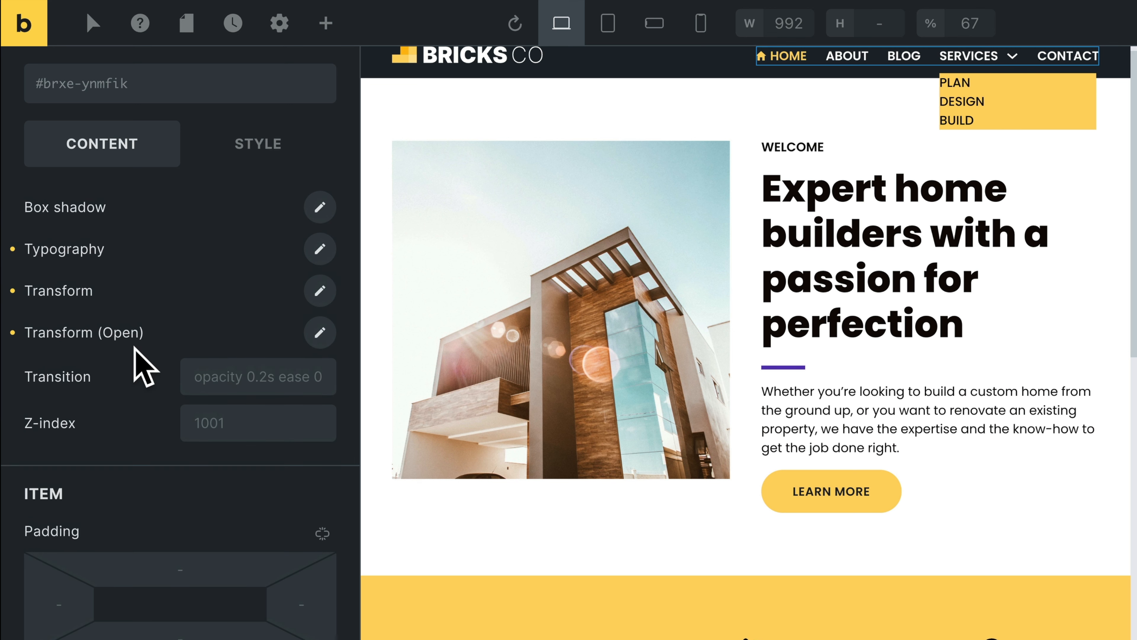
scroll(143, 365, up, 10)
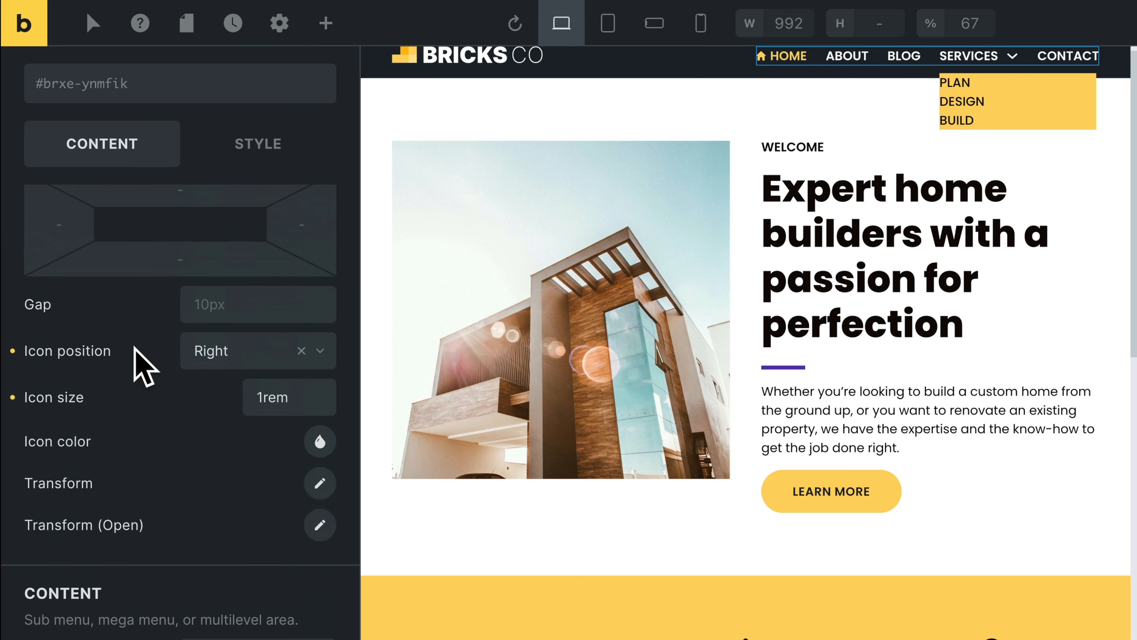
scroll(139, 363, up, 5)
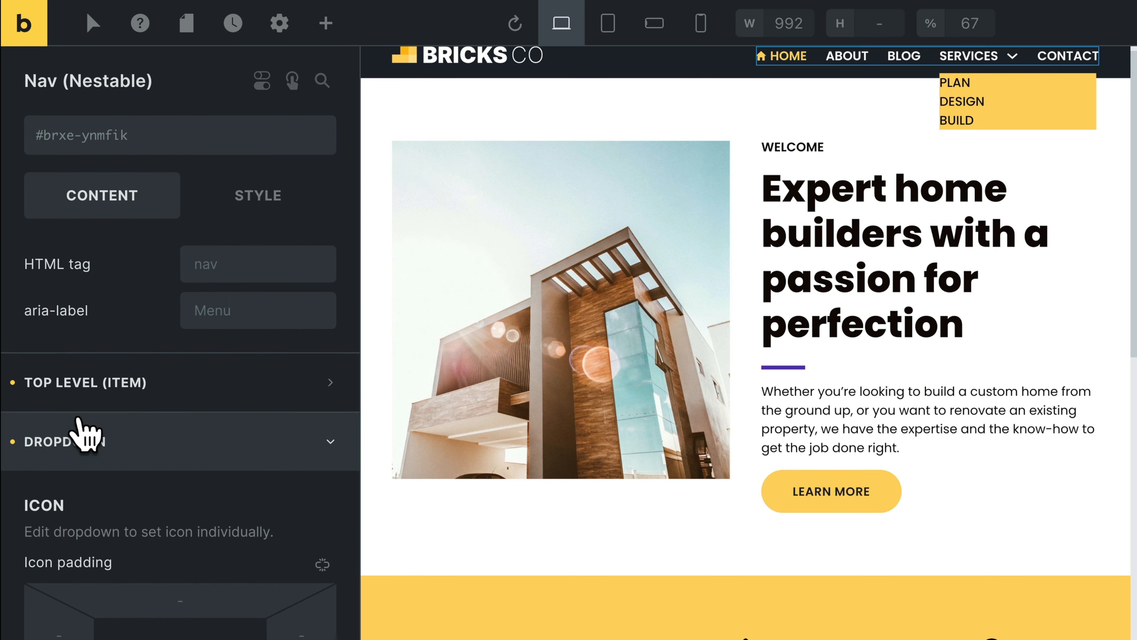
click(115, 448)
click(160, 448)
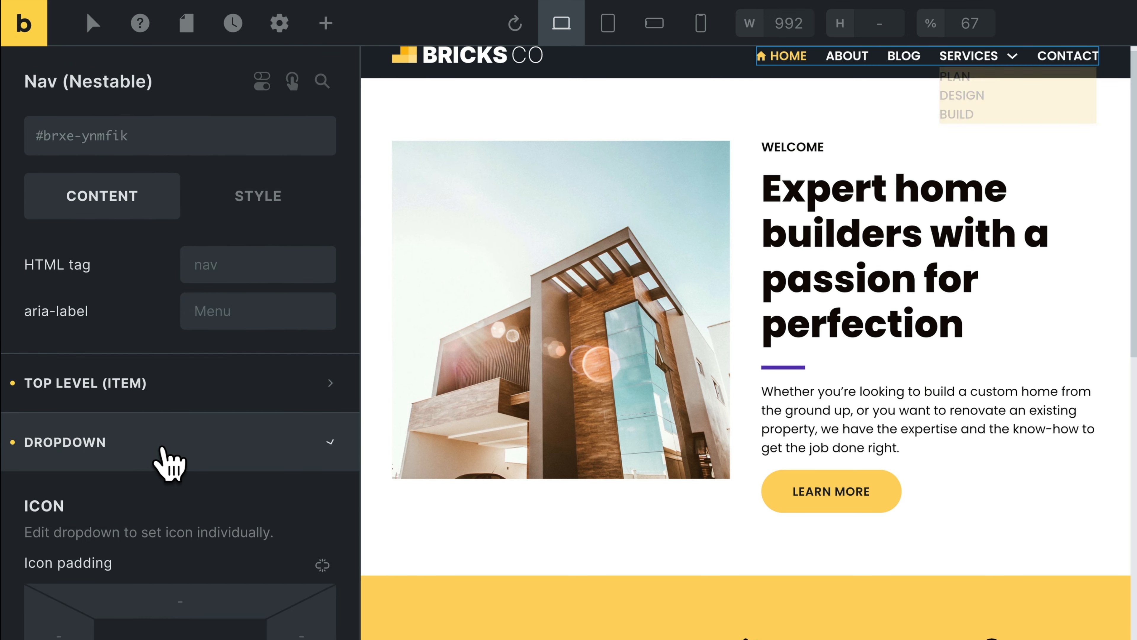
click(162, 449)
click(162, 449)
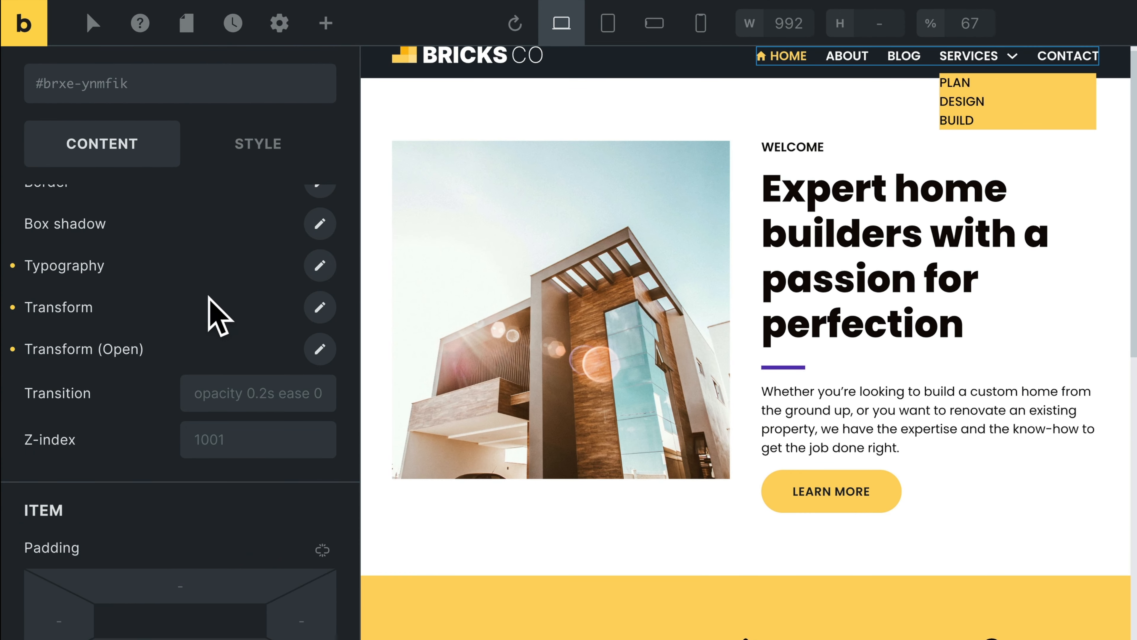
Set Translate Y to 4 in the dropdown content's Transform settings.
click(318, 308)
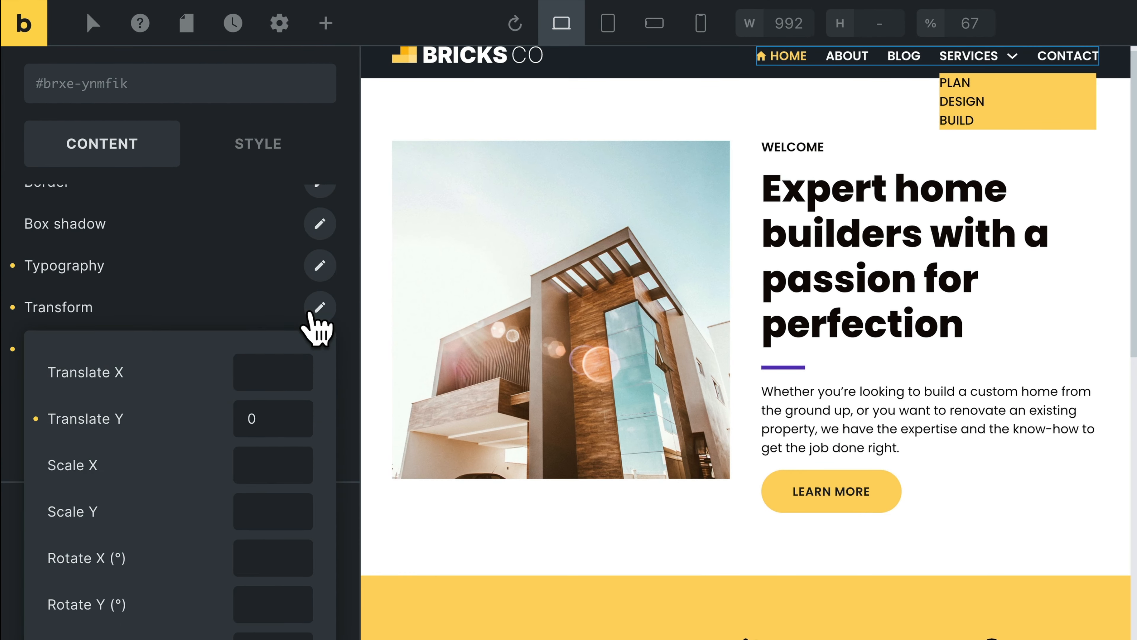
click(254, 405)
text(4)
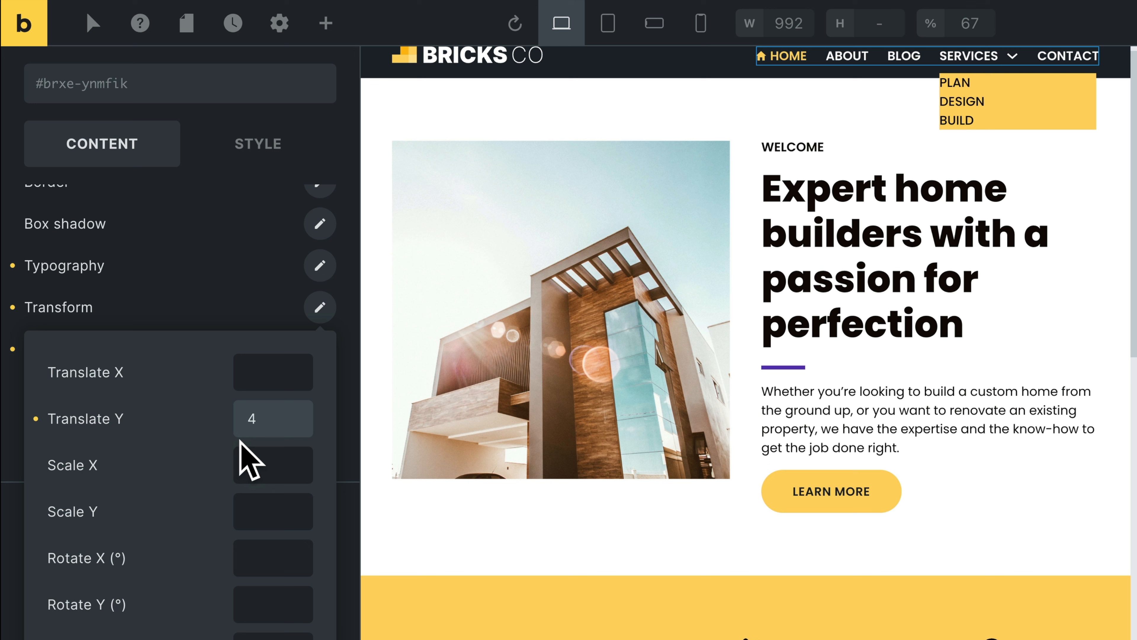
click(217, 319)
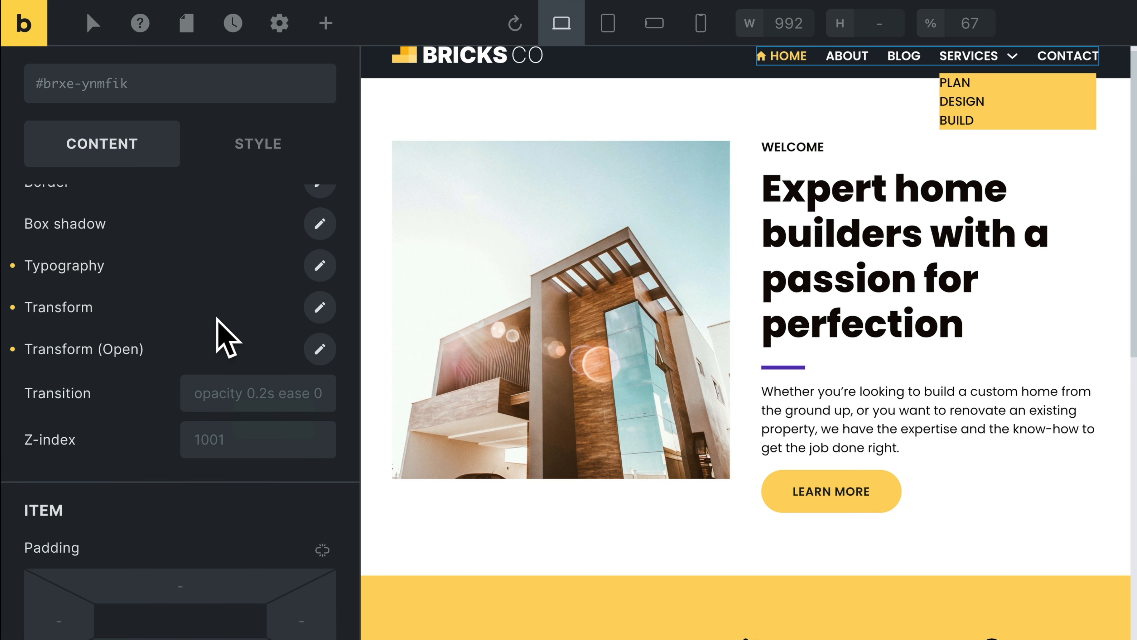
Set Translate Y to 17 in the dropdown content's Transform (Open) settings.
click(323, 364)
click(278, 448)
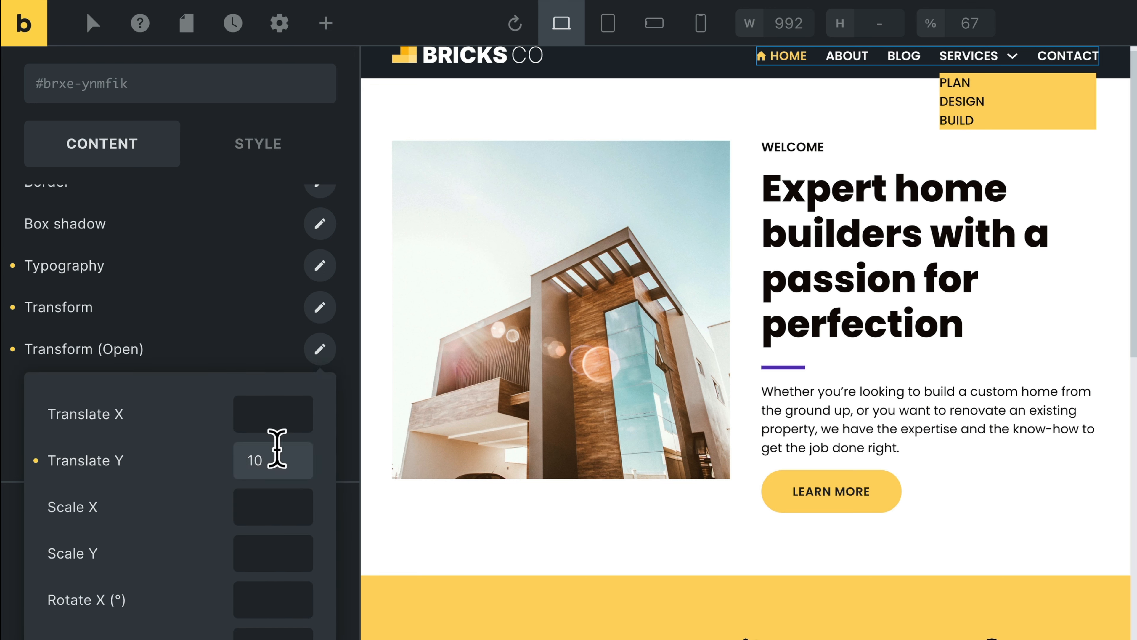
key(BackSpace)
text(7)
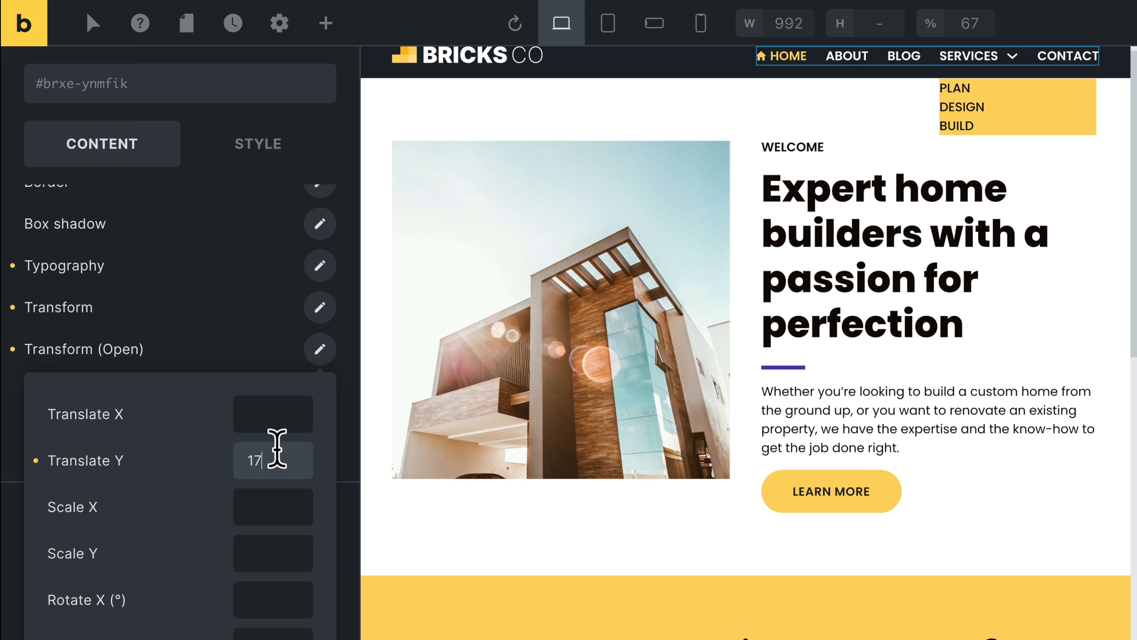
Set the dropdown content's transition to 0.5s.
click(263, 344)
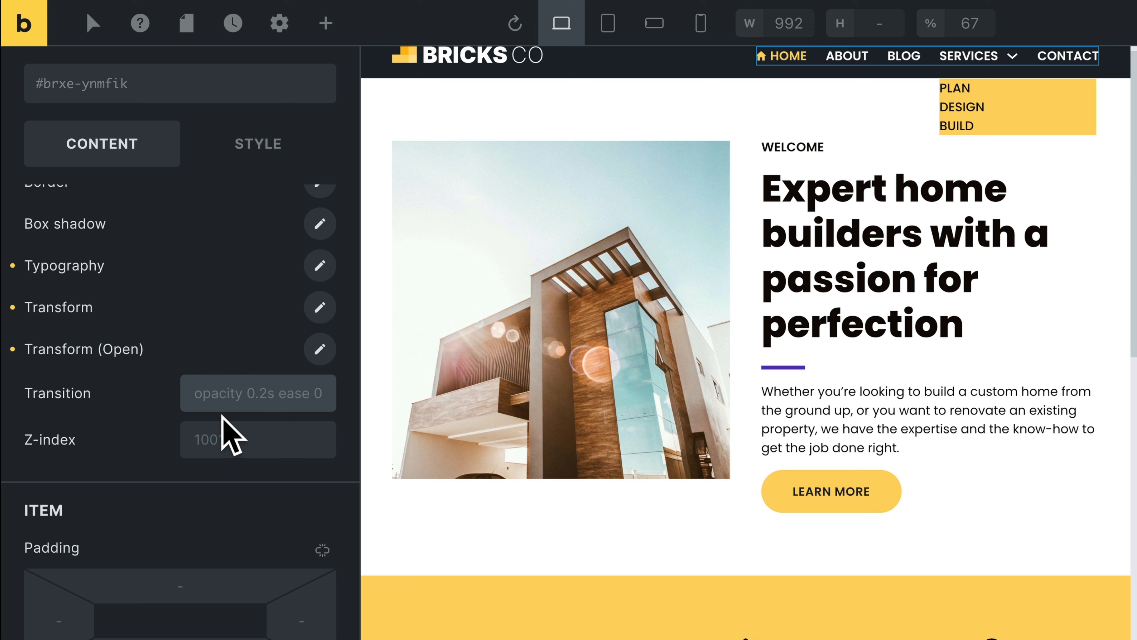
text(0.5s ease 0)
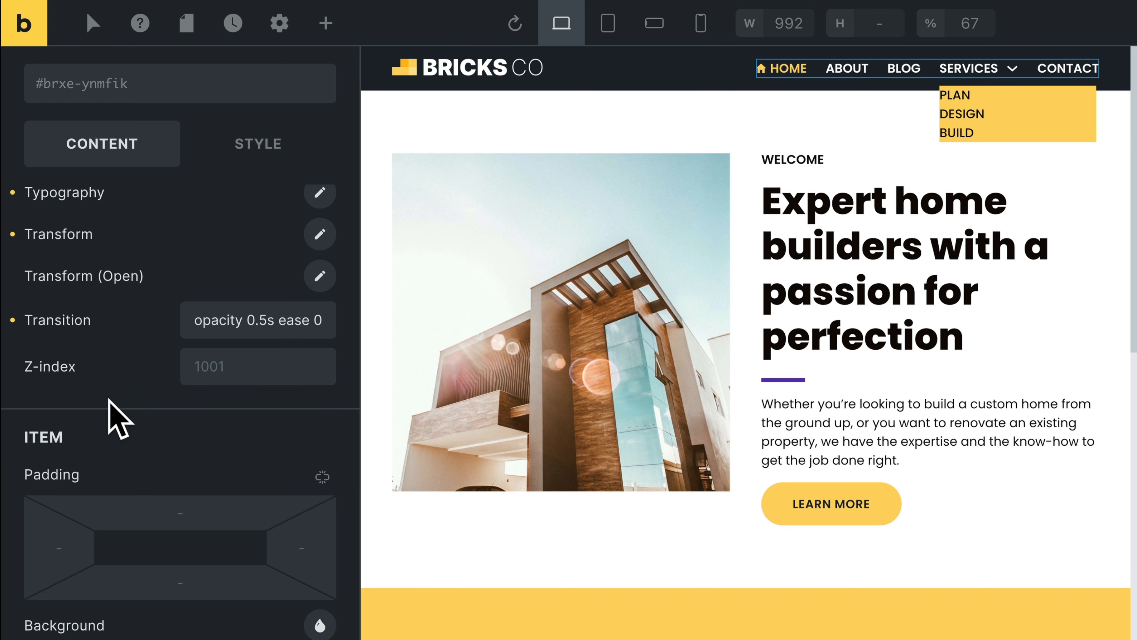
Set the dropdown item padding to 0.25rem at the bottom and .75rem on the left and right.
scroll(147, 466, down, 3)
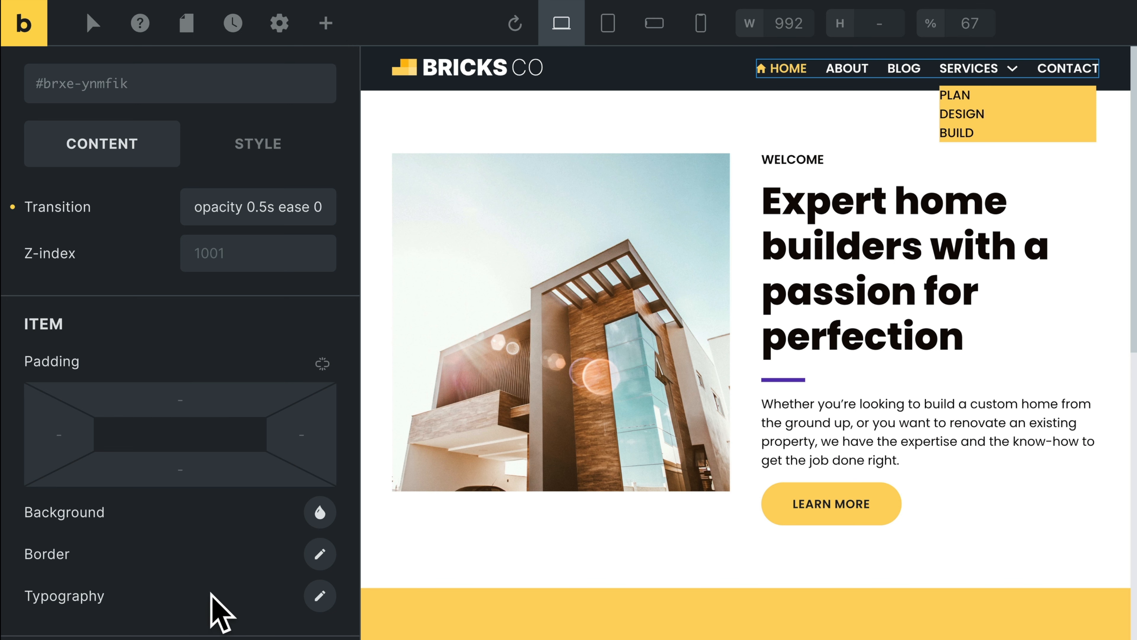
scroll(190, 449, up, 2)
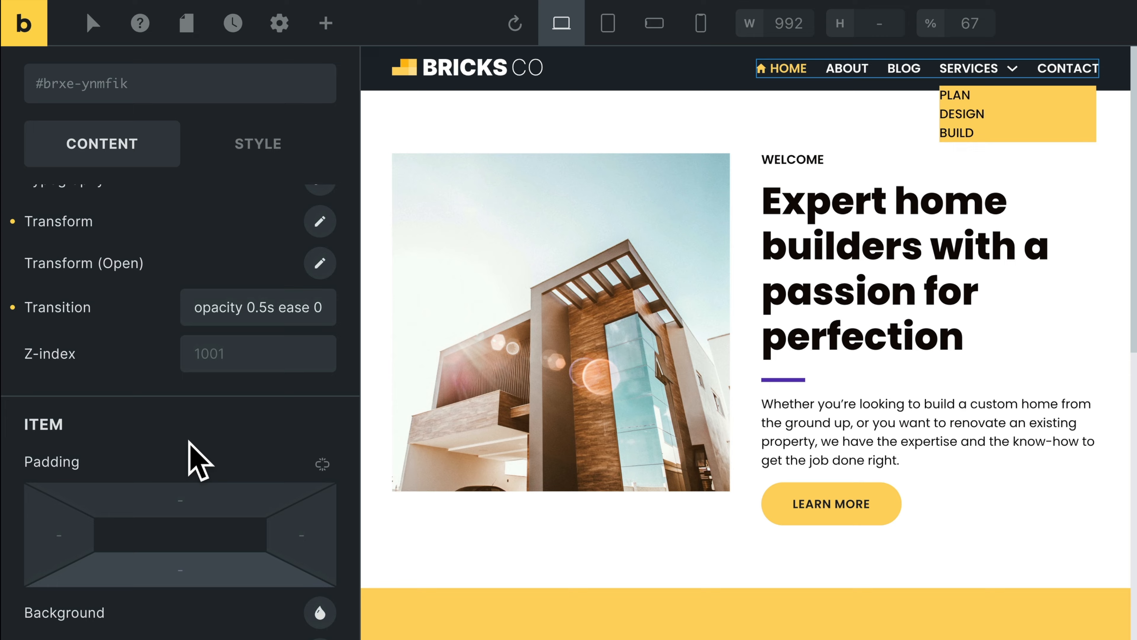
scroll(193, 448, down, 2)
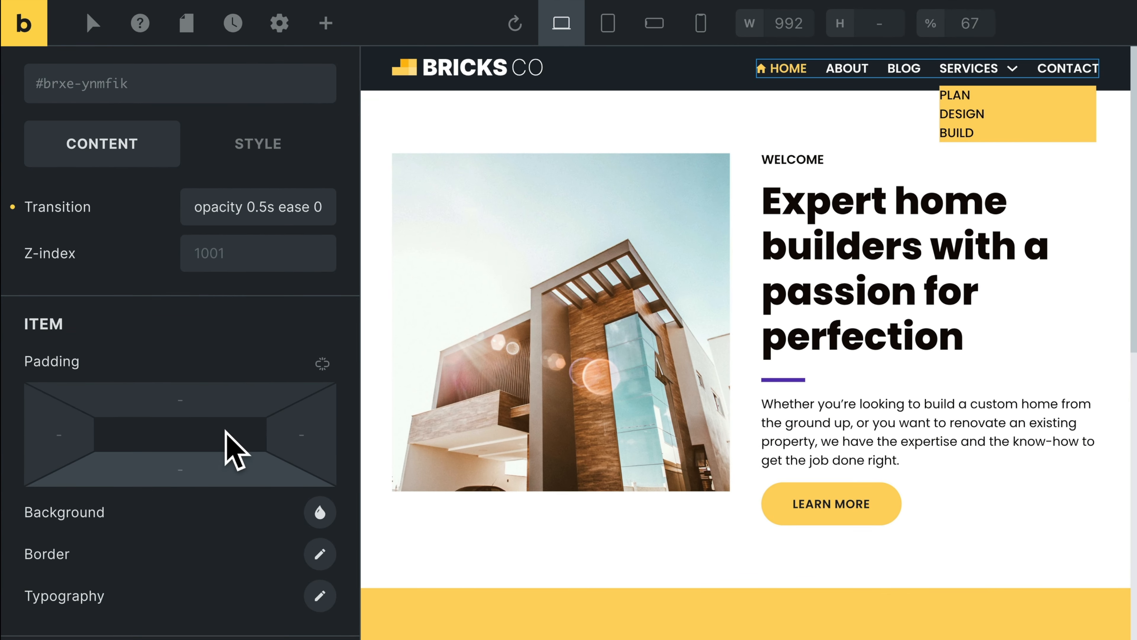
click(190, 466)
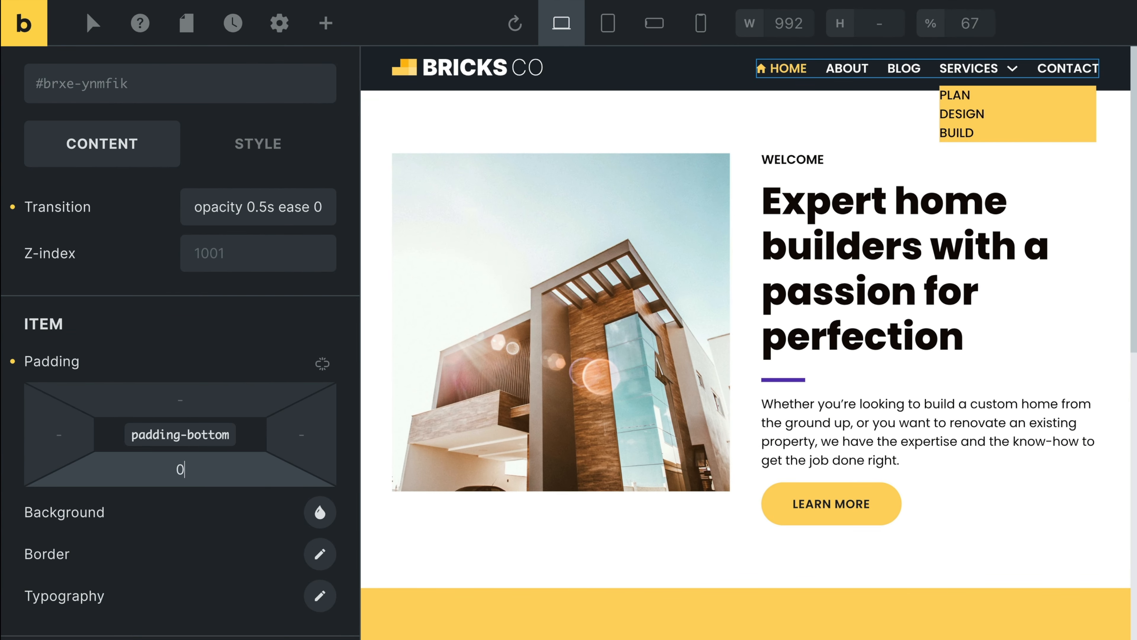
text(0.5rem)
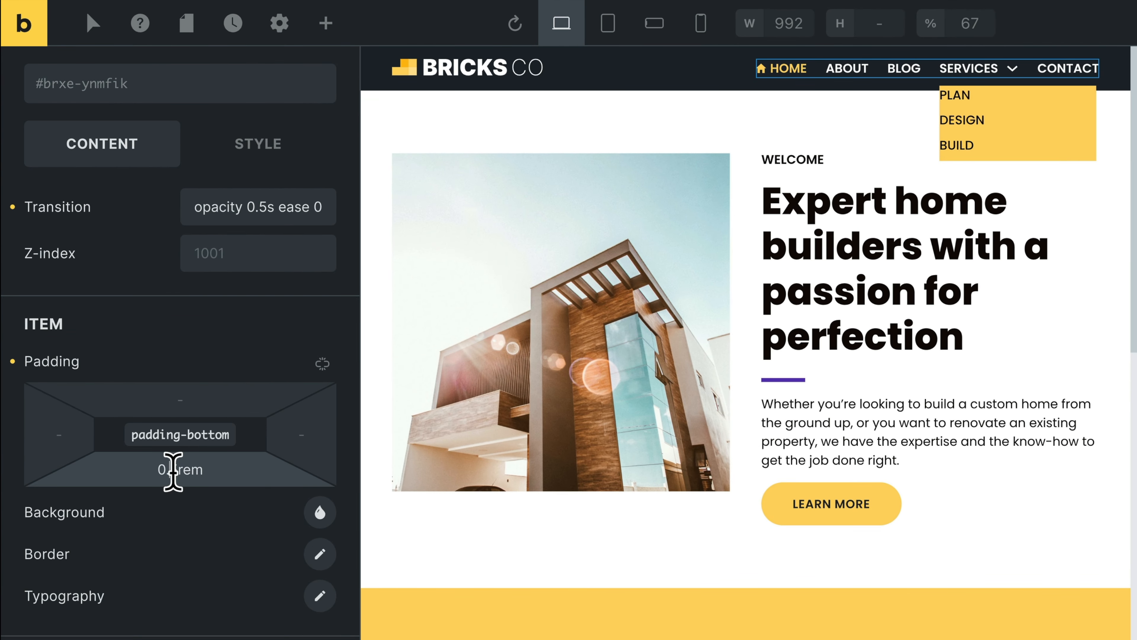
key(Left)
key(Left)
key(Left)
key(Left)
text(2)
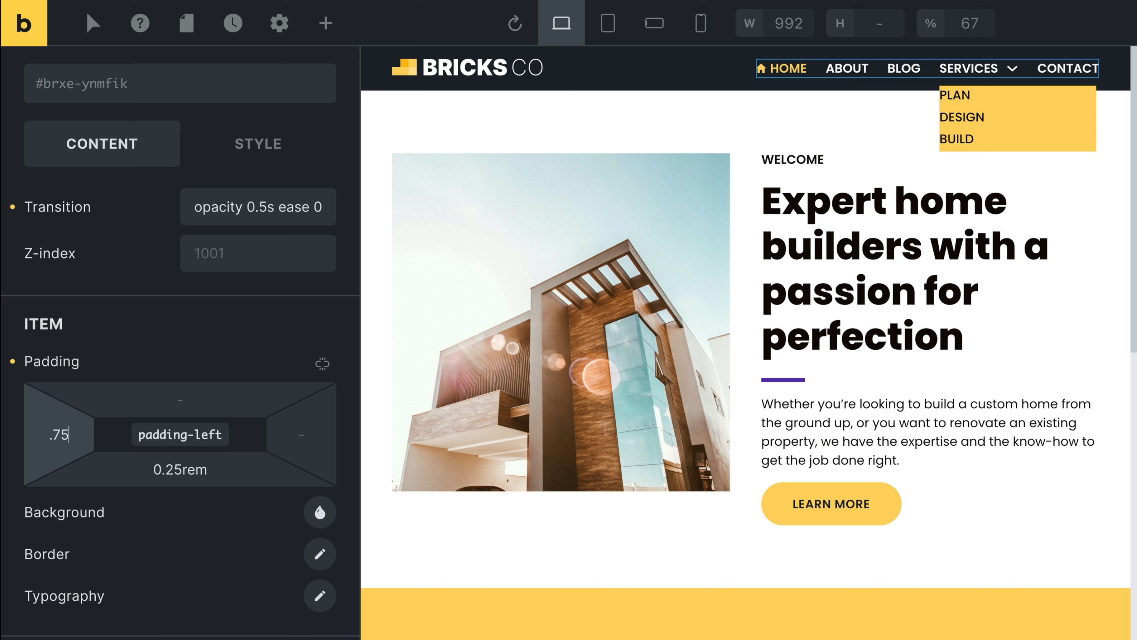
text(rem)
click(293, 437)
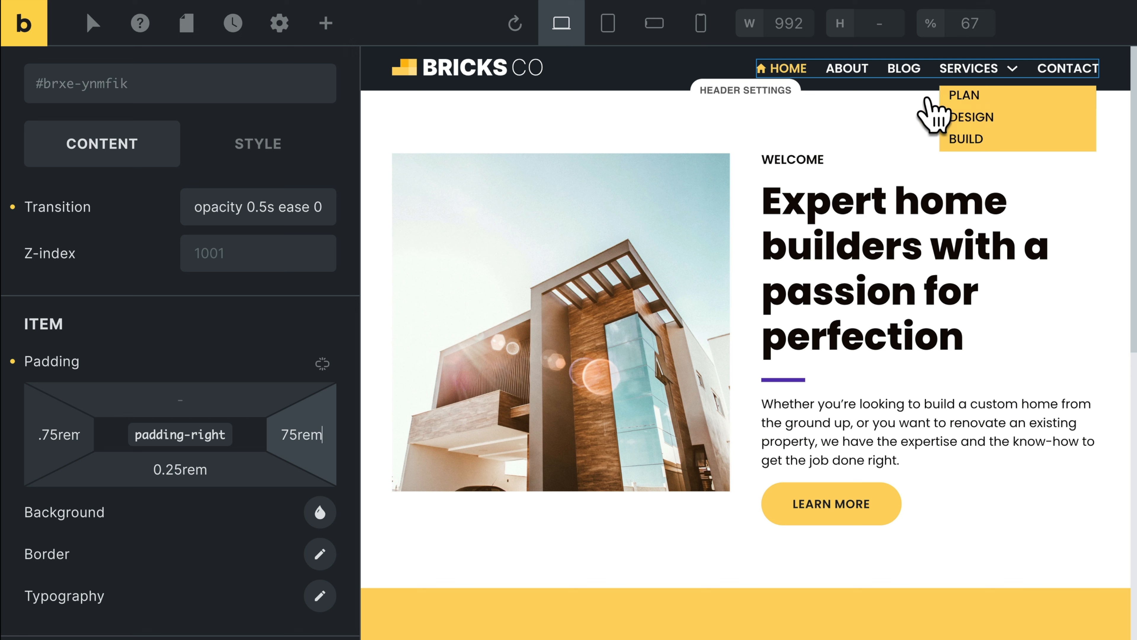
Try top padding of .25rem on the dropdown items, followed by 0.75rem for both top and bottom.
click(185, 389)
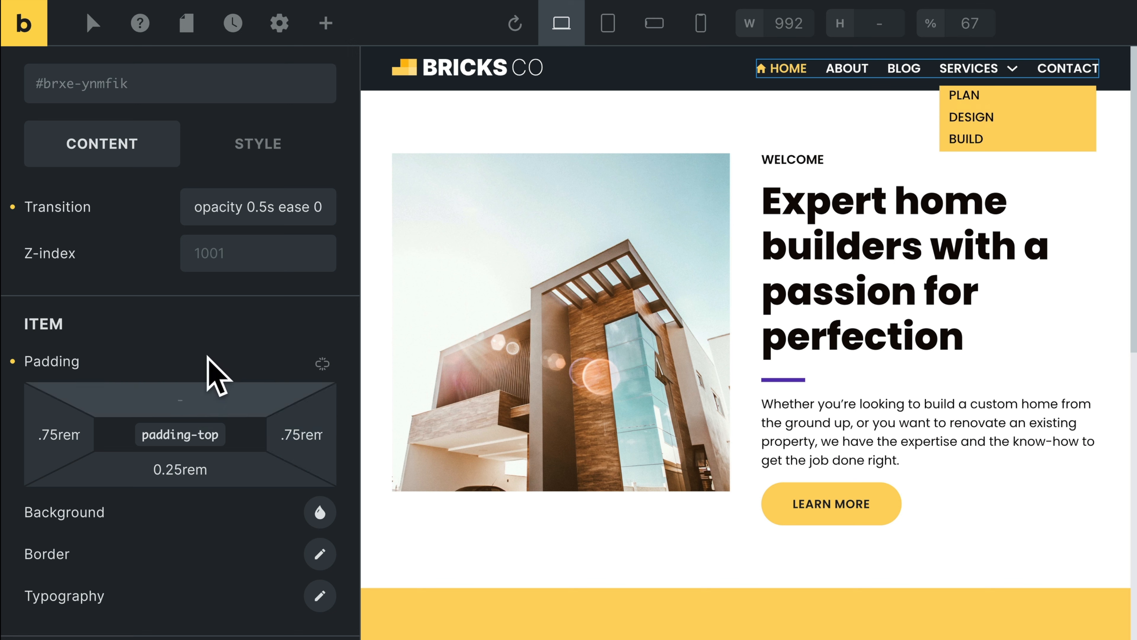
text(.25rem)
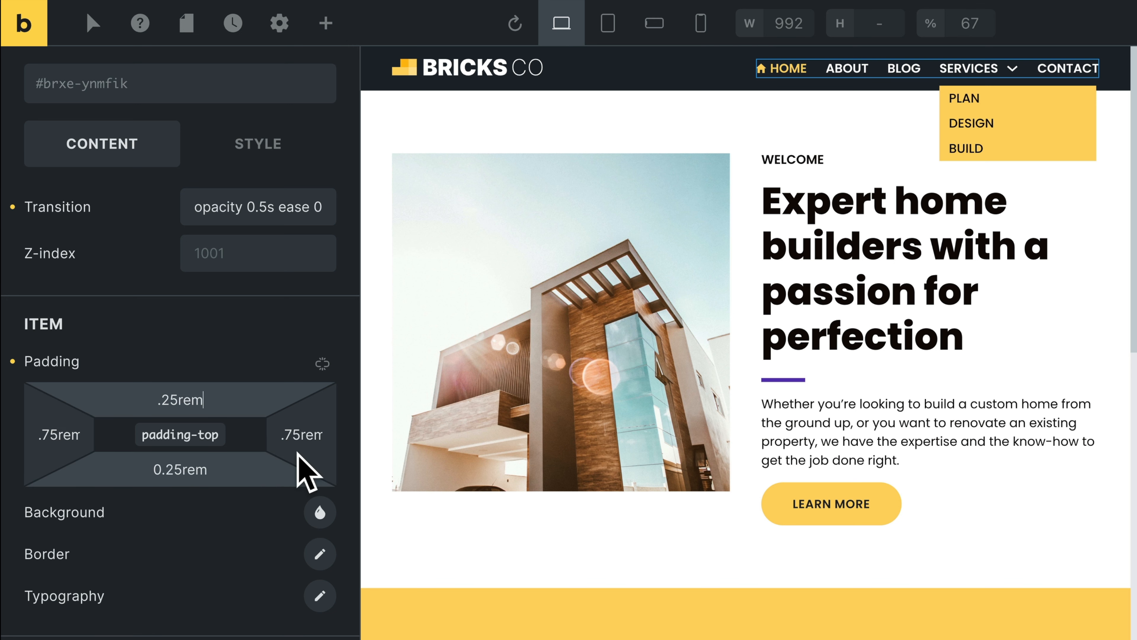
click(171, 399)
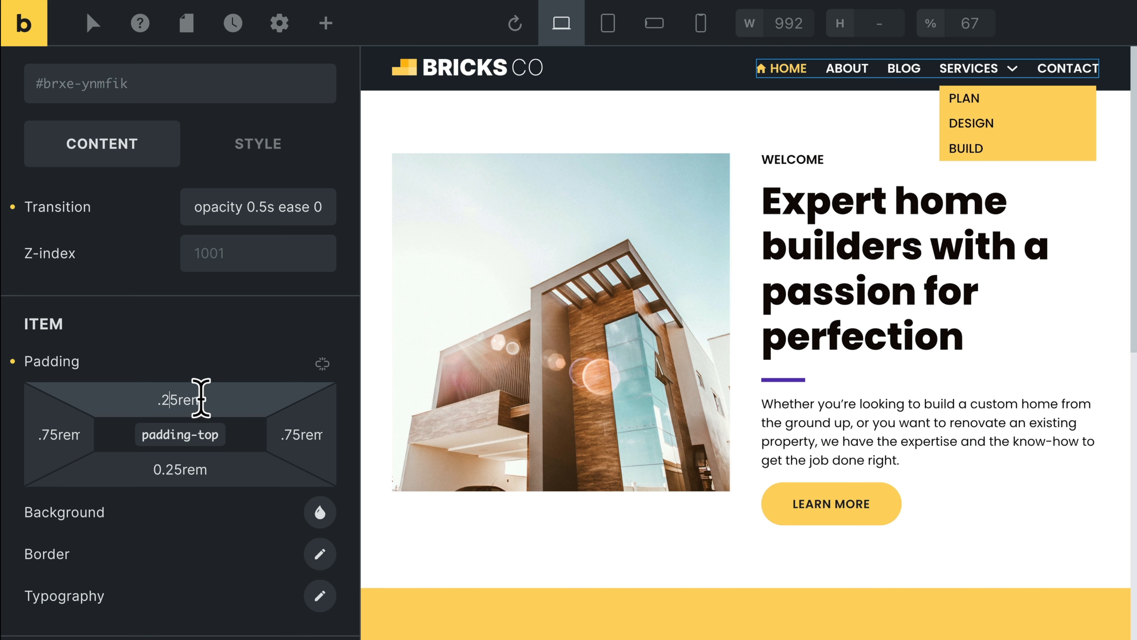
key(BackSpace)
text(7)
click(172, 470)
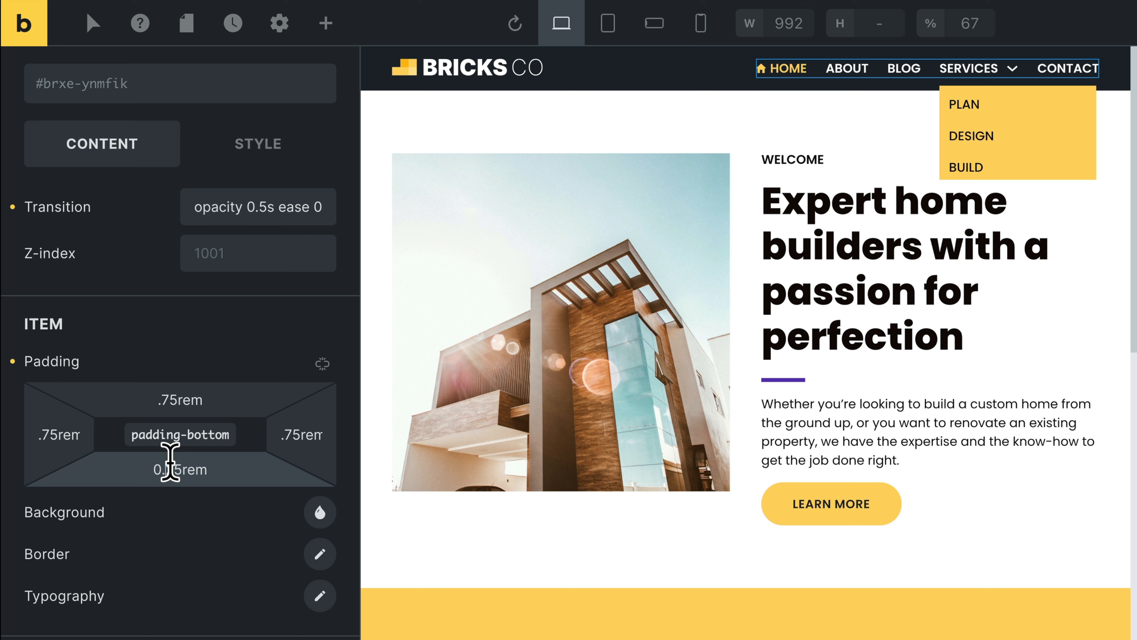
key(BackSpace)
text(7)
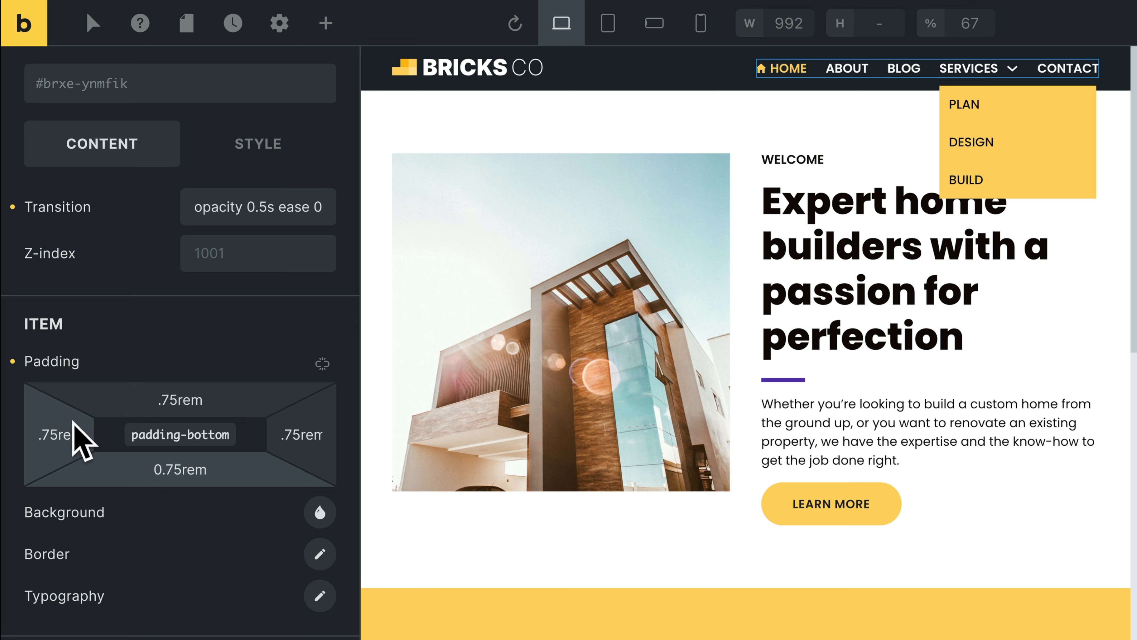
Clear the dropdown items' top padding and set their bottom padding back to 0.25rem.
click(176, 391)
text(.)
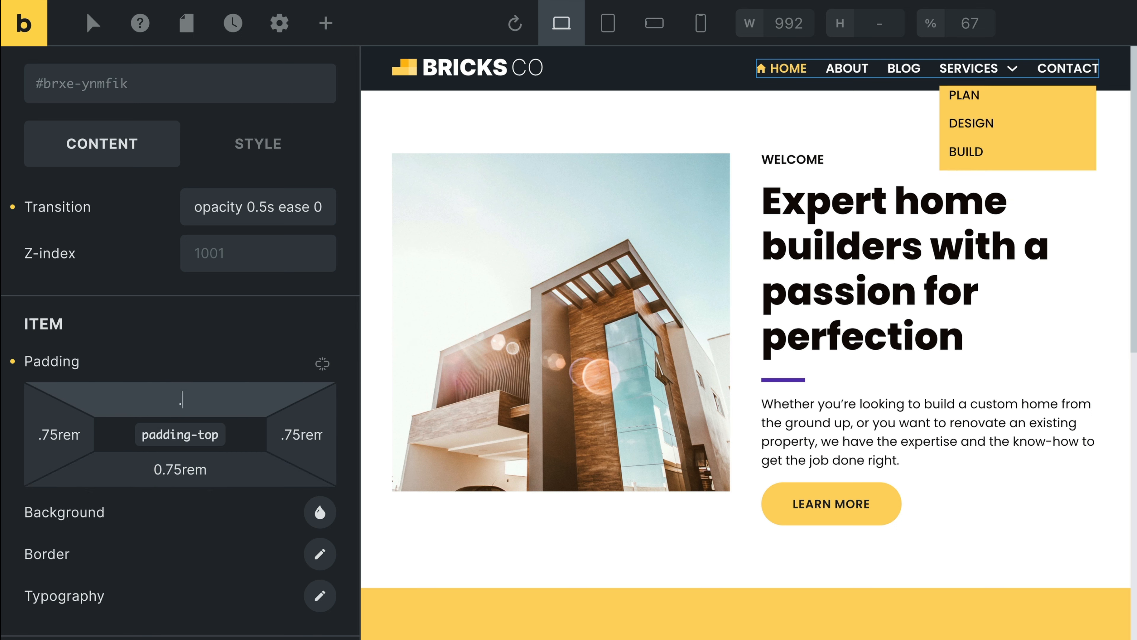
click(177, 469)
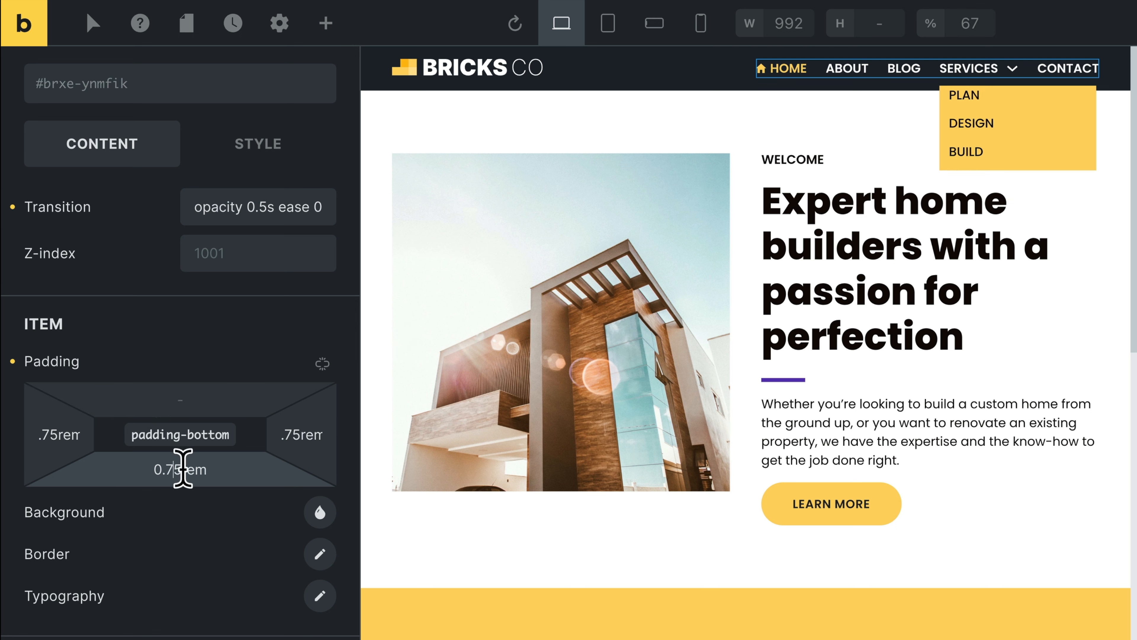
text(2)
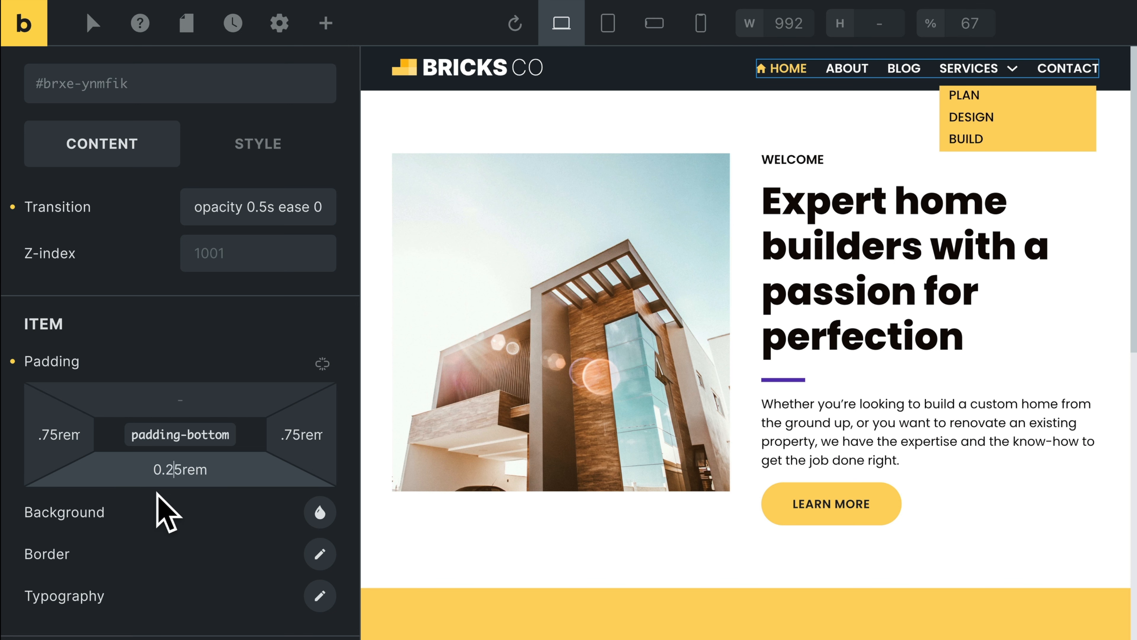
click(175, 488)
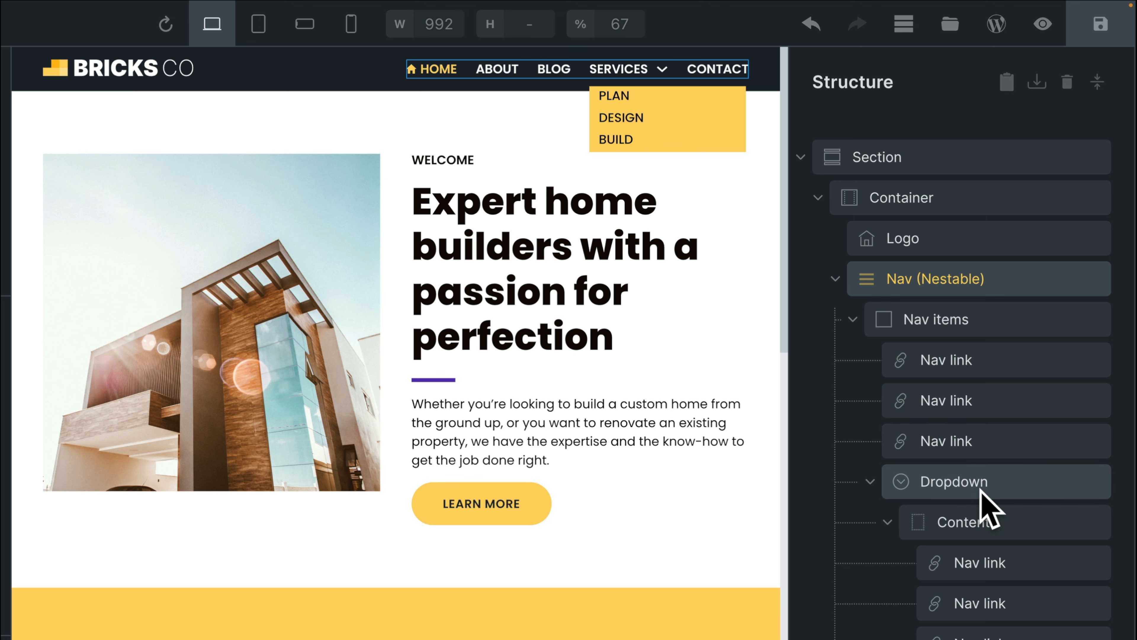
Set the top padding of the Dropdown's Content element to .5rem in its layout styles.
click(980, 490)
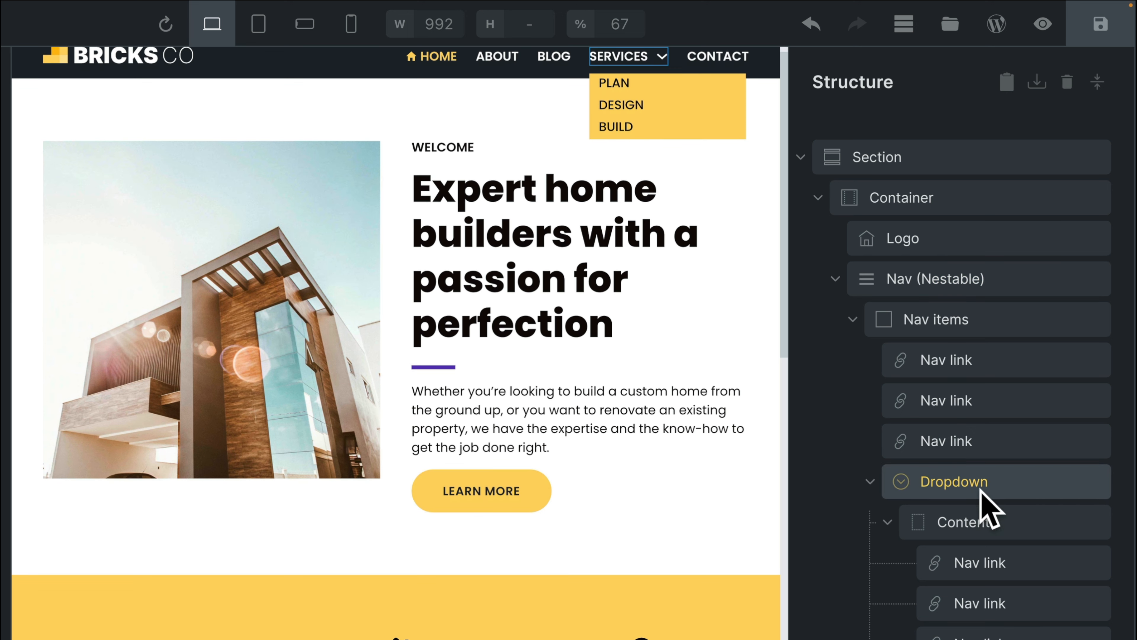
click(967, 527)
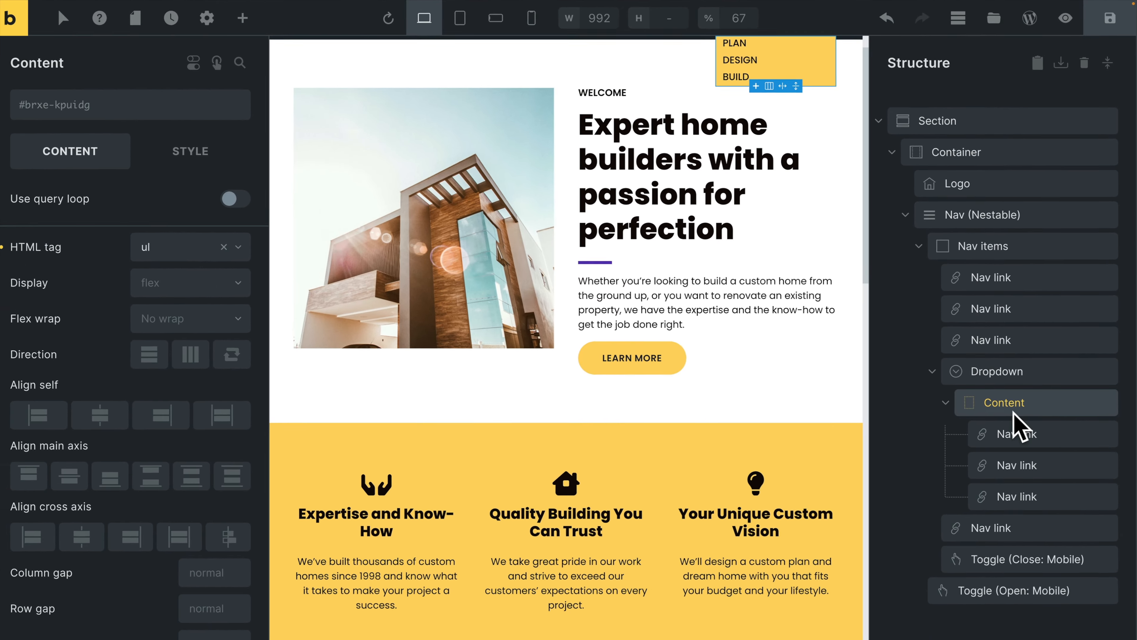
click(180, 149)
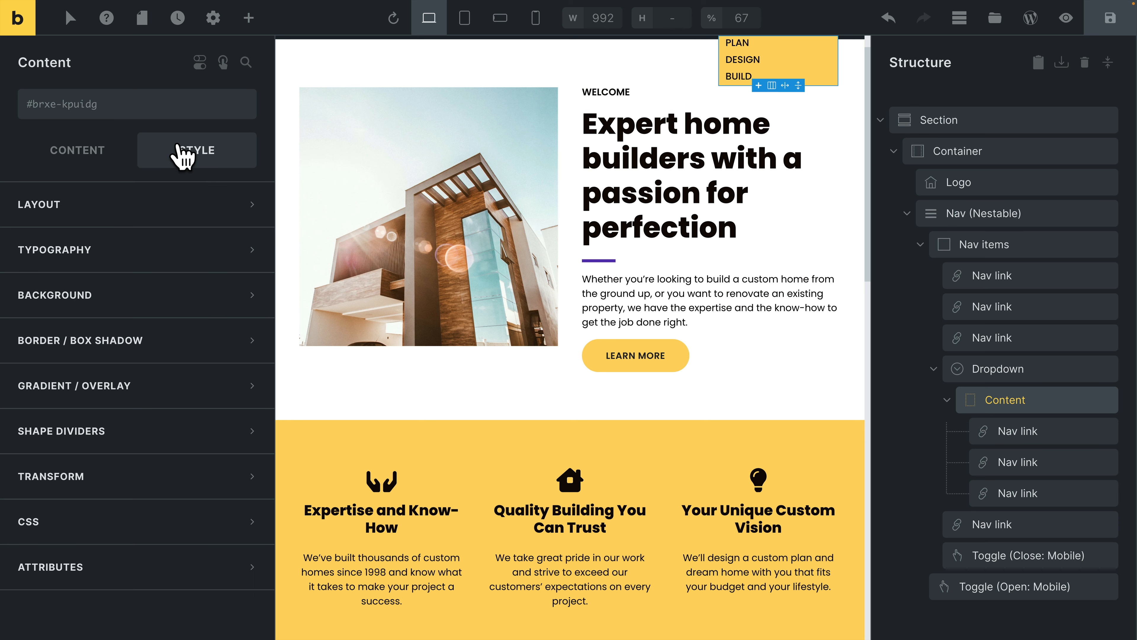
click(143, 216)
scroll(140, 295, down, 5)
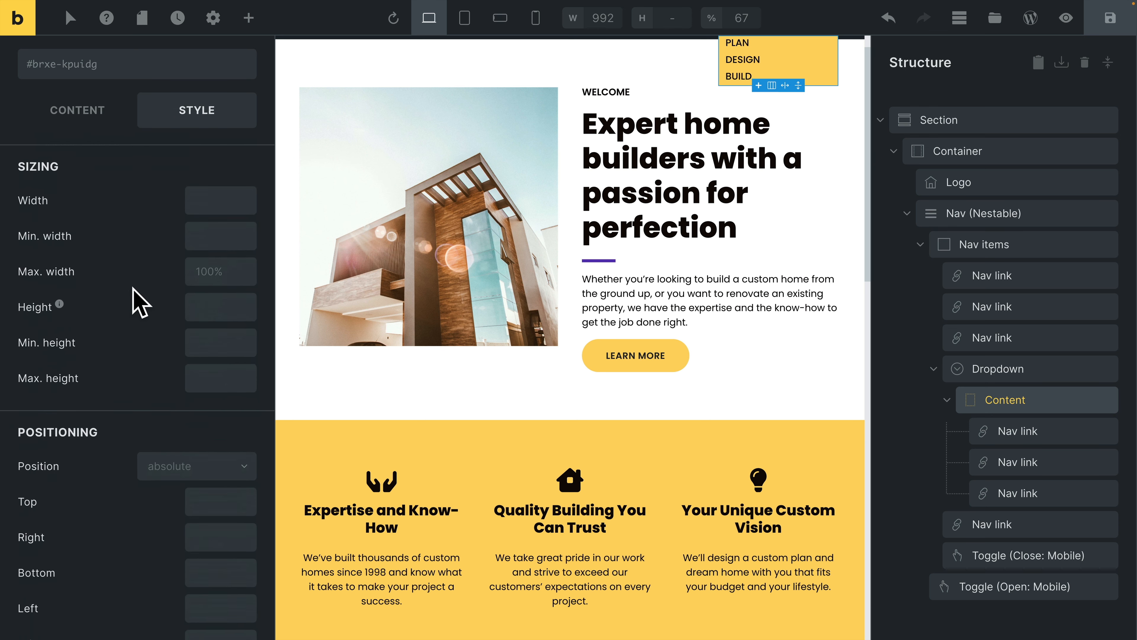
scroll(143, 287, up, 5)
scroll(110, 370, down, 2)
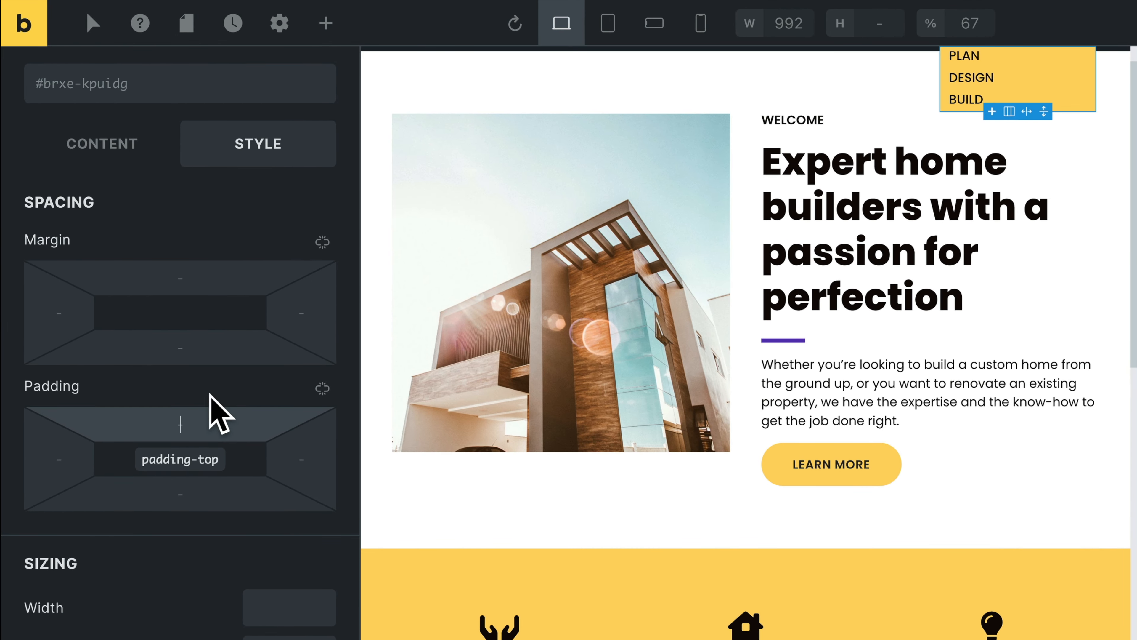
text(rem)
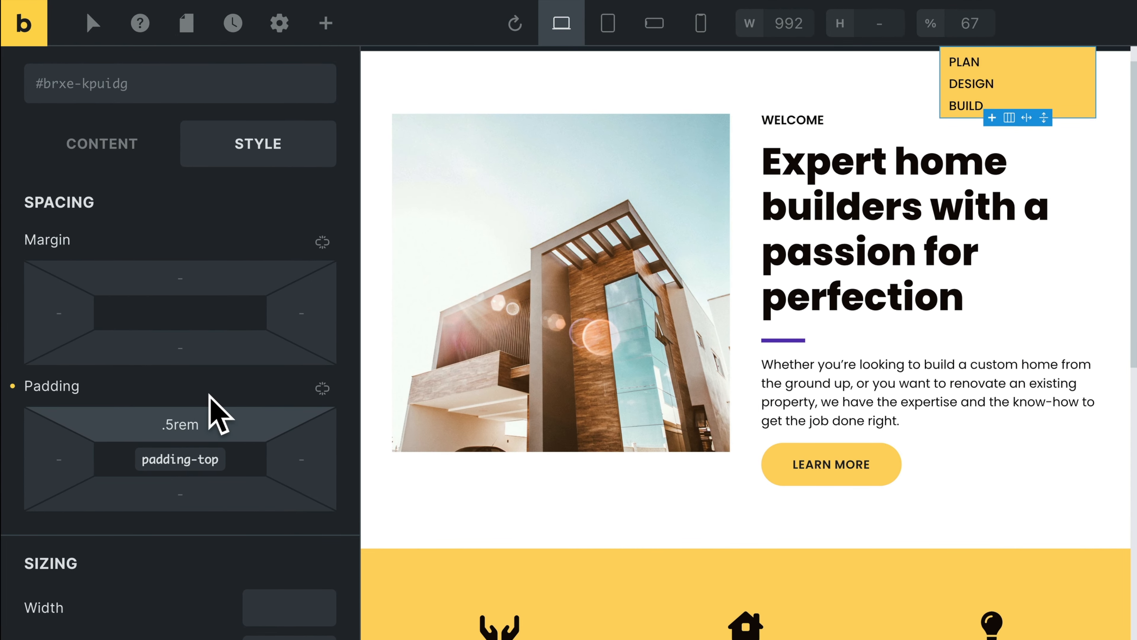
Copy the Content element's 0.5rem top padding value to its bottom padding.
key(super+a)
key(super+c)
click(199, 480)
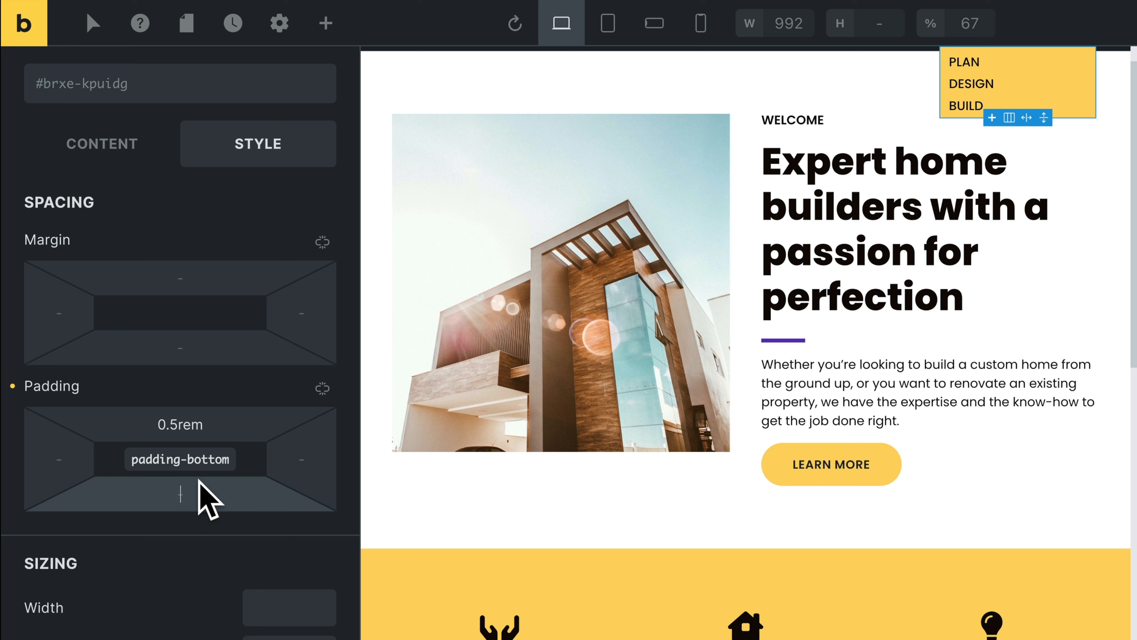
key(super+v)
scroll(947, 310, up, 1)
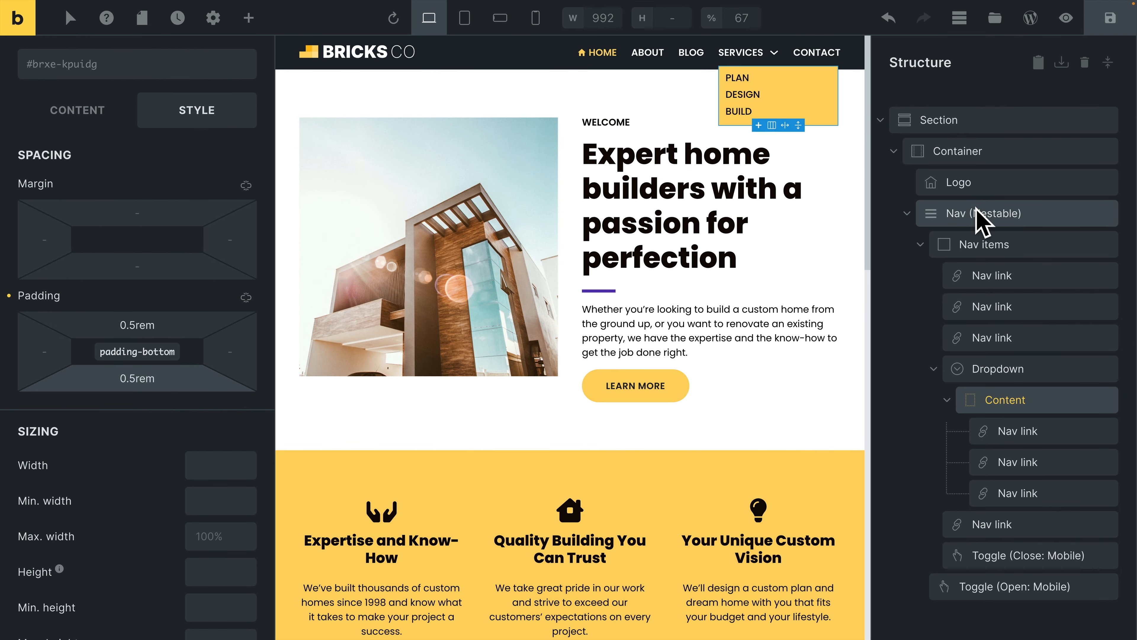
Set the background of the Nav (Nestable) dropdown items to Dark BG in the :hover state.
click(980, 214)
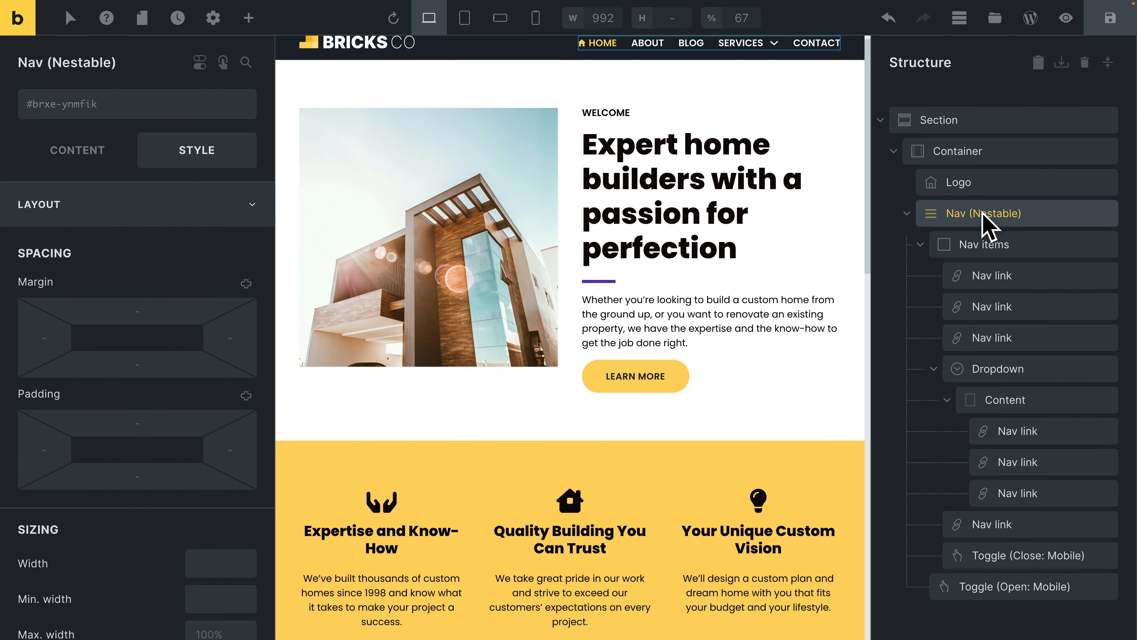
click(97, 154)
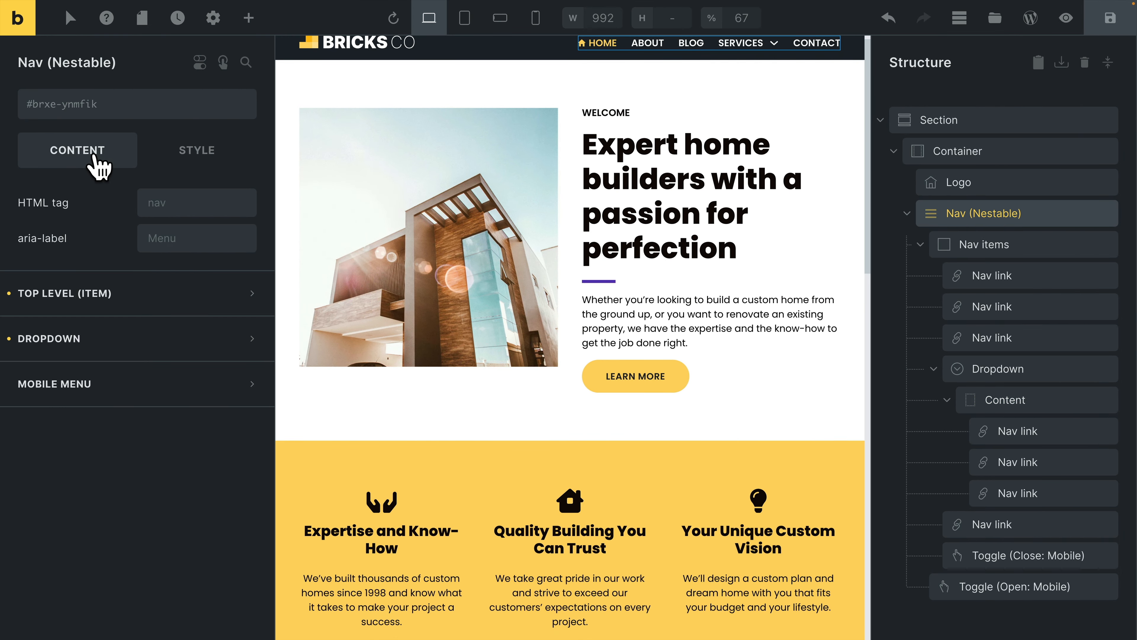
click(140, 345)
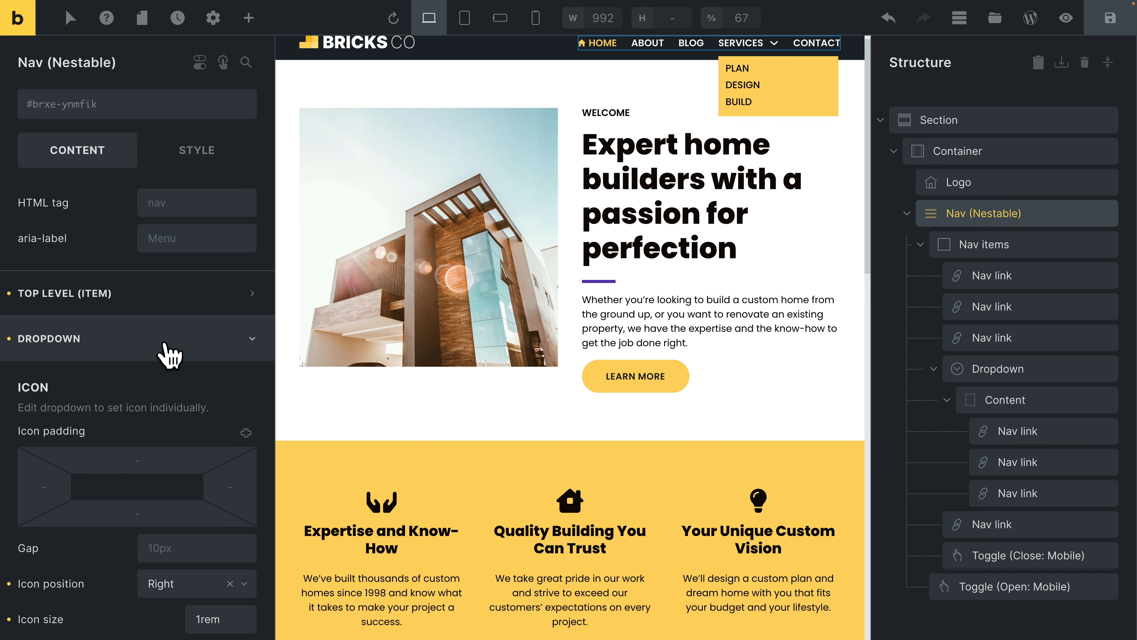
scroll(179, 355, down, 12)
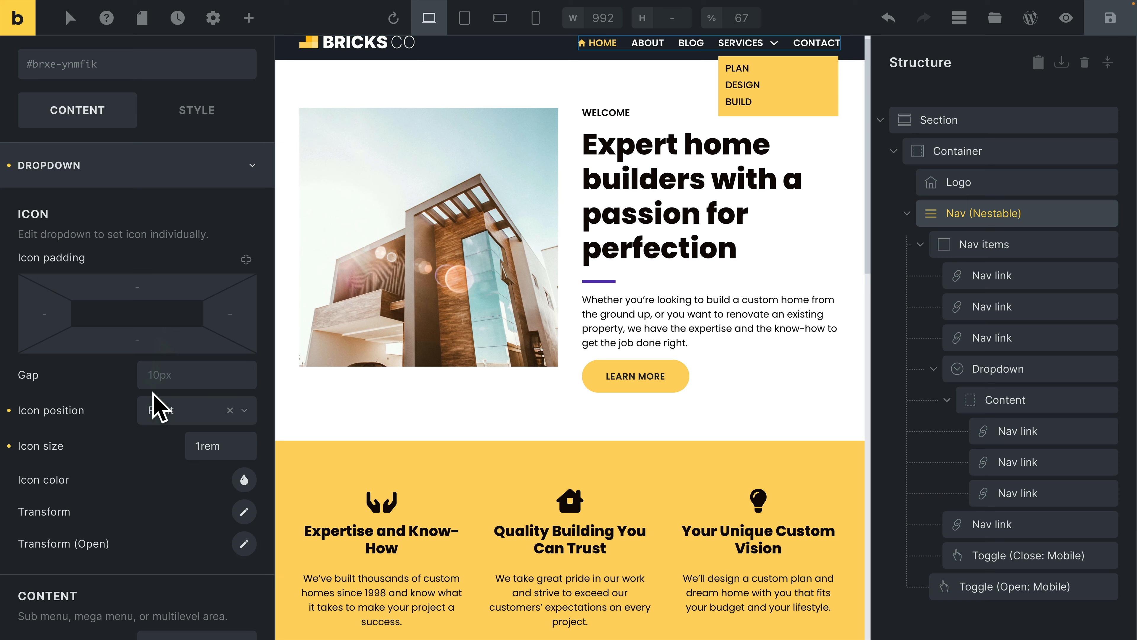
scroll(159, 405, down, 5)
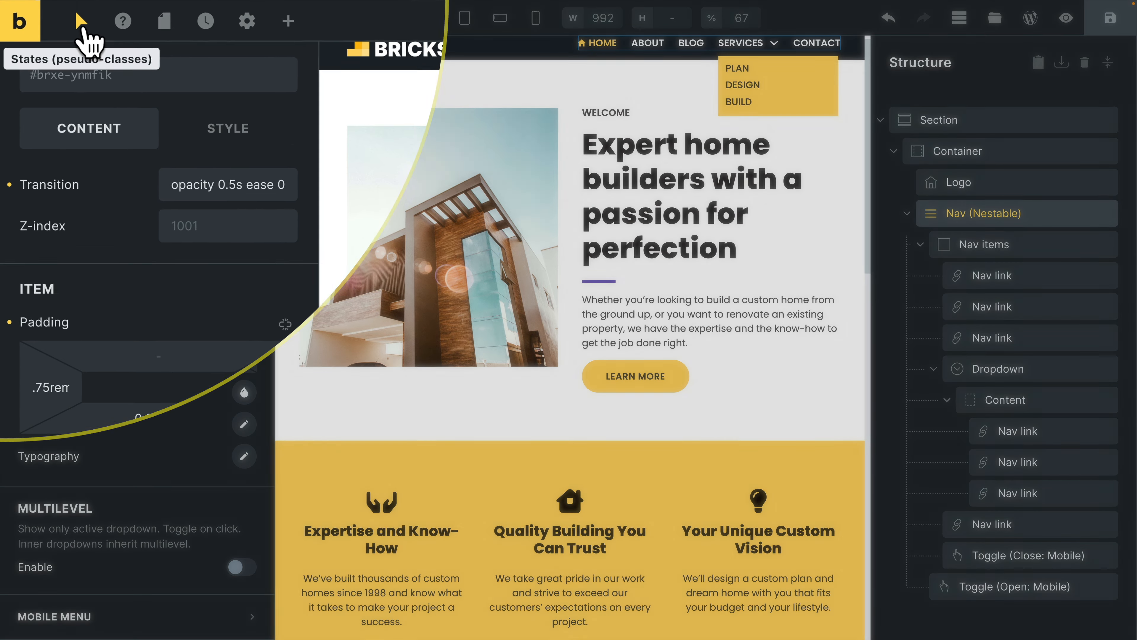
click(69, 18)
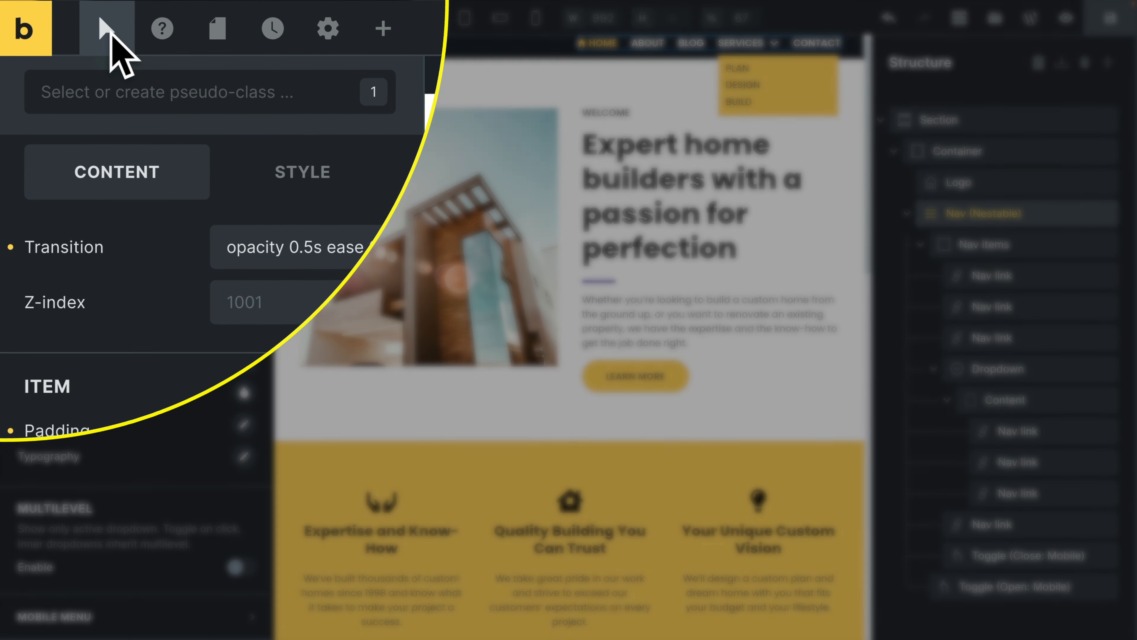
click(46, 91)
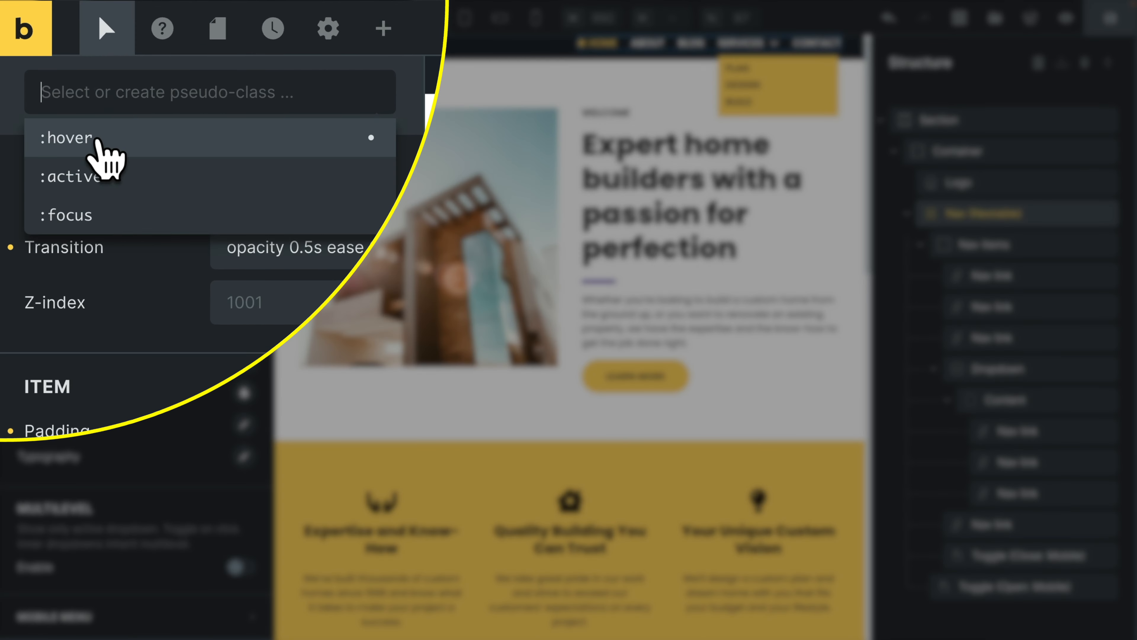
click(36, 137)
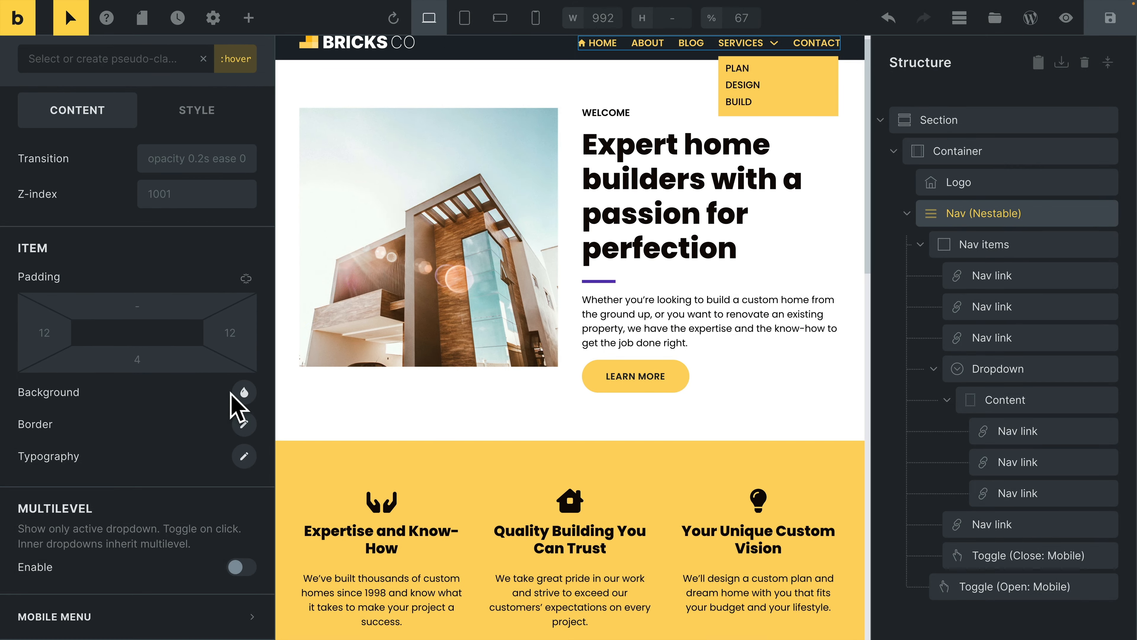
click(244, 393)
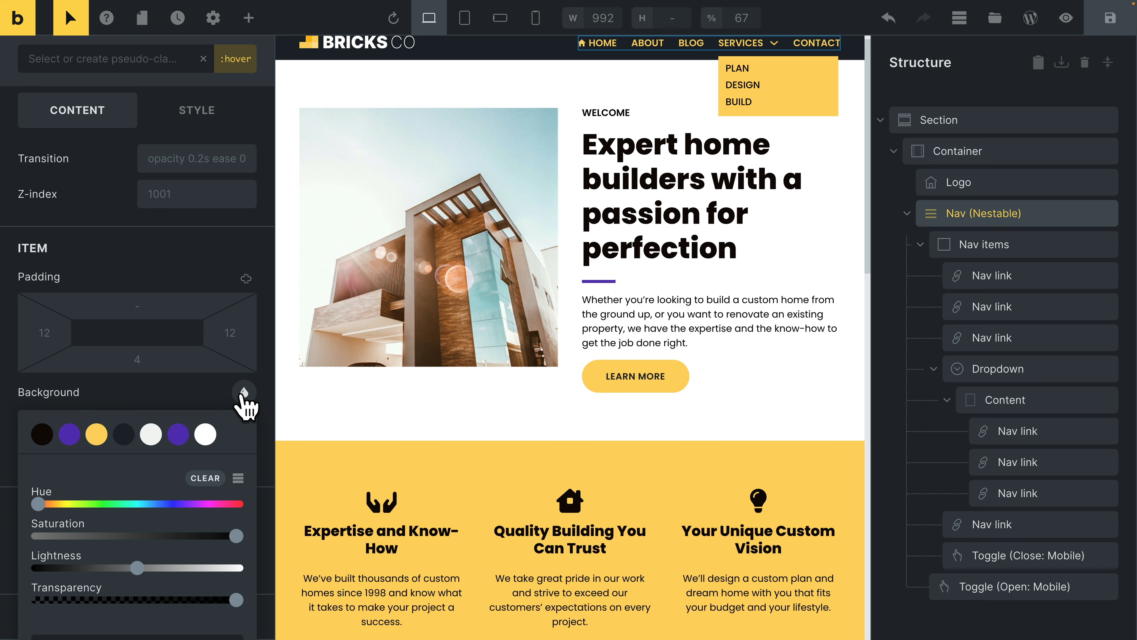
click(124, 434)
click(177, 407)
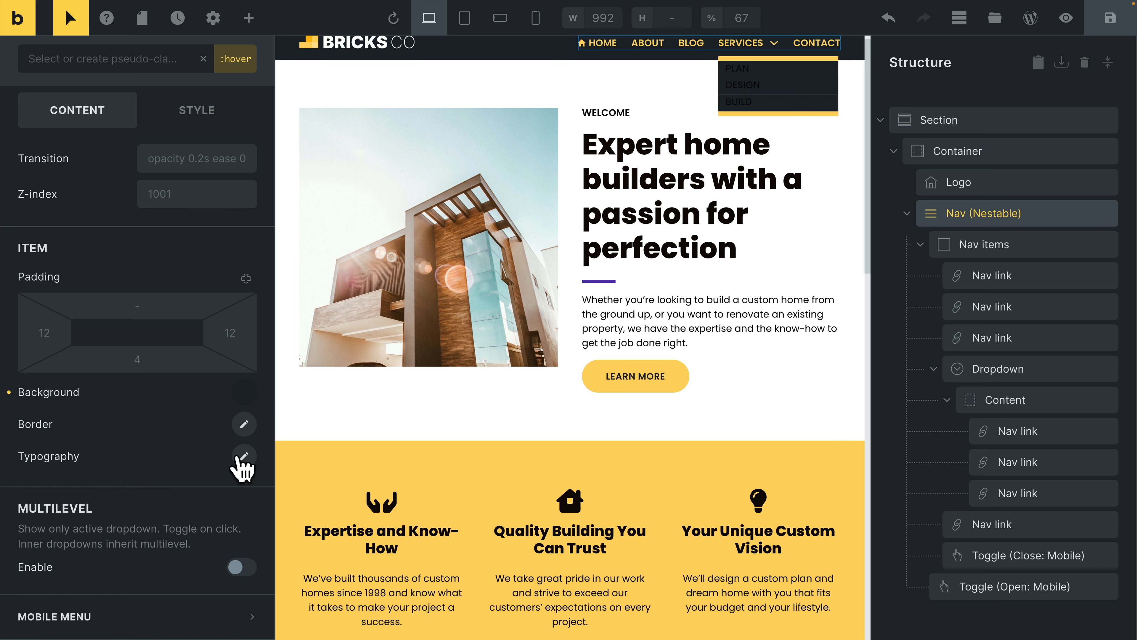
Set the dropdown items' typography color to white for the :hover state and return to the default state.
click(243, 456)
click(226, 504)
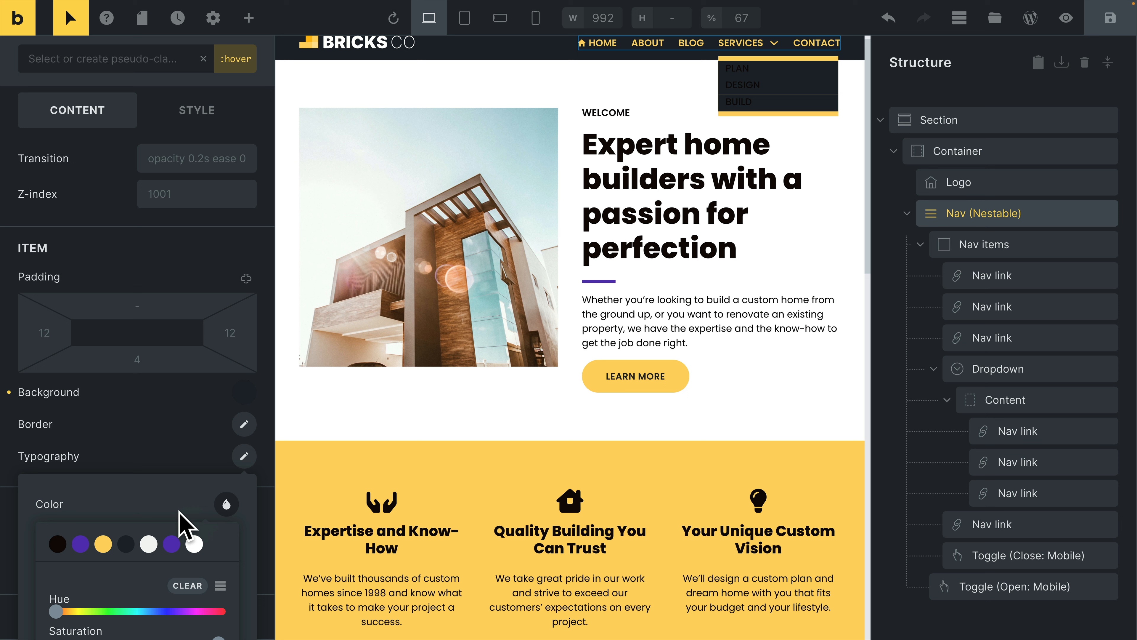
click(195, 544)
click(203, 454)
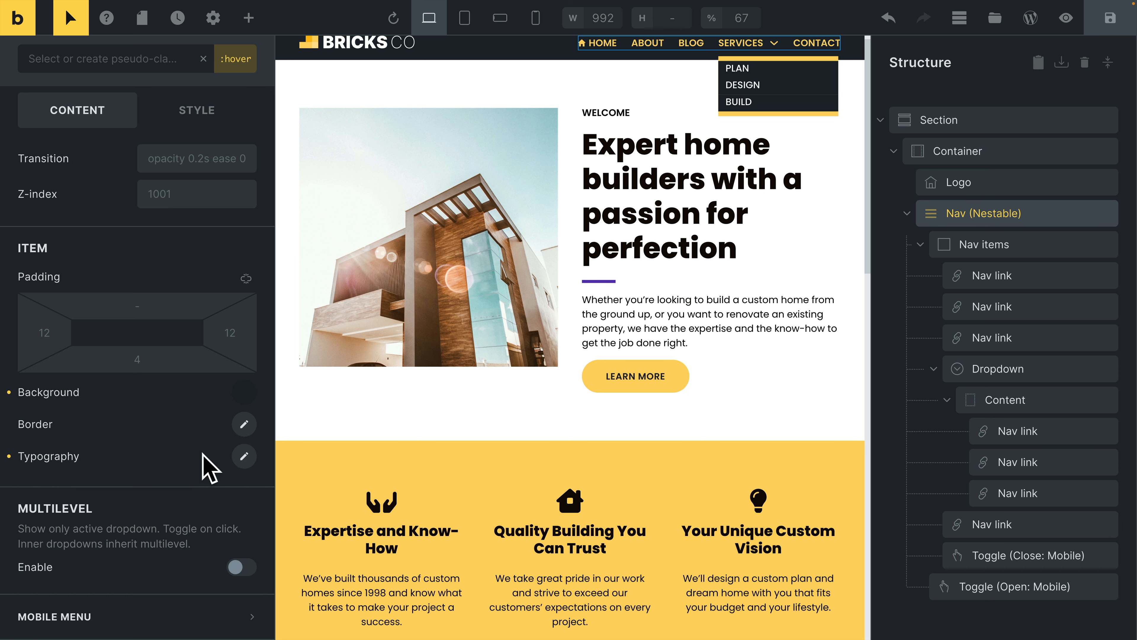
click(204, 59)
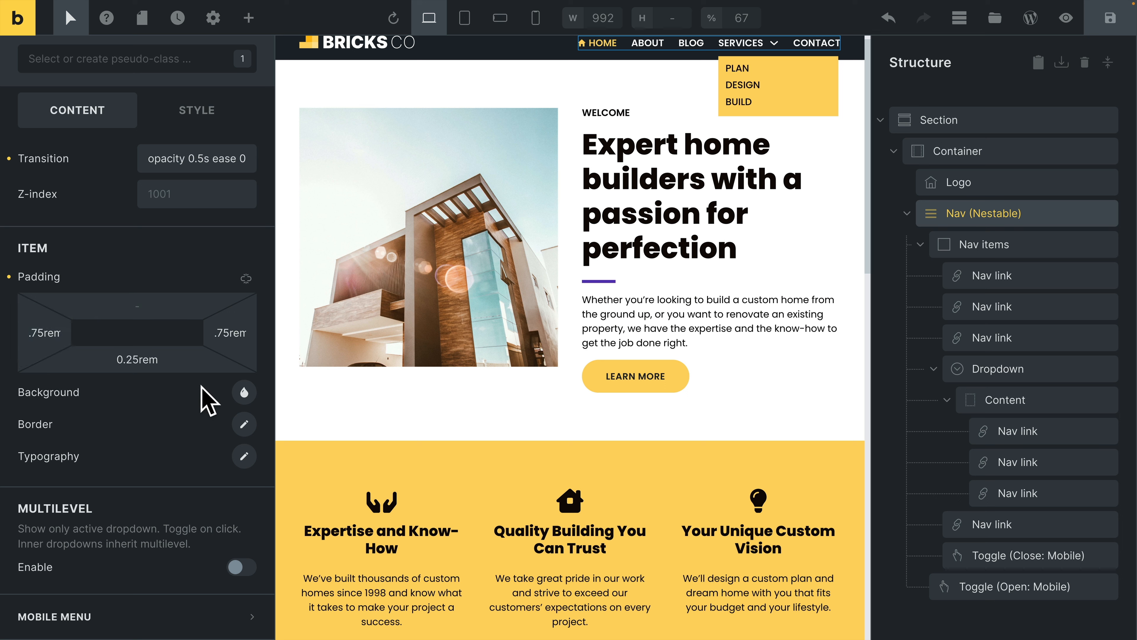
Set the dropdown items' top padding to .5rem and their bottom padding to 0.5rem.
click(159, 306)
text(.)
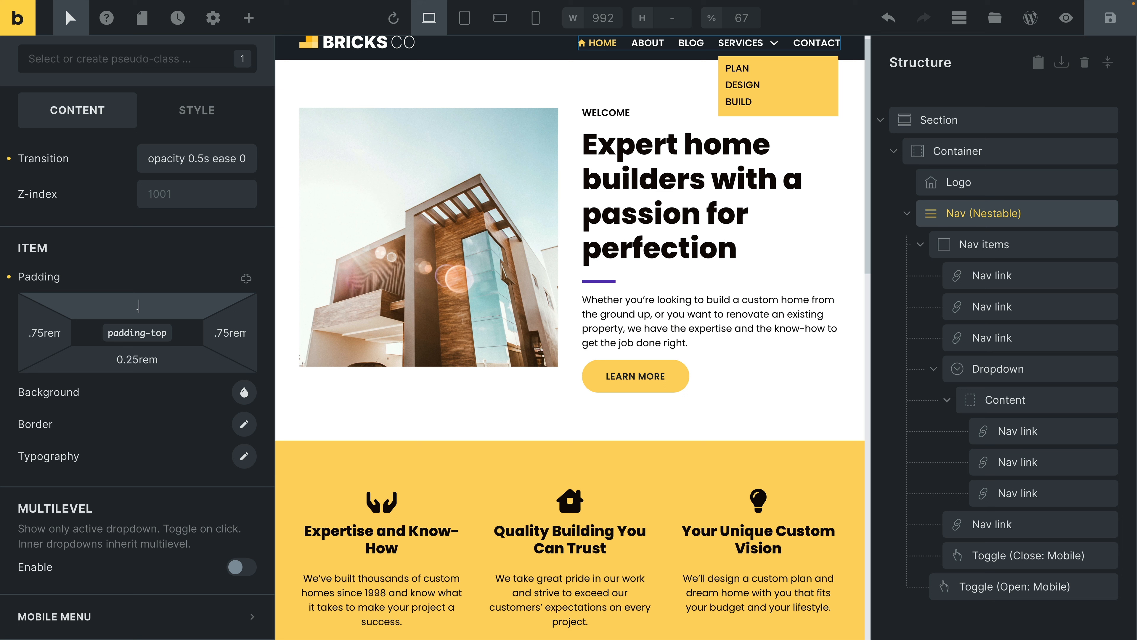
text(25rem)
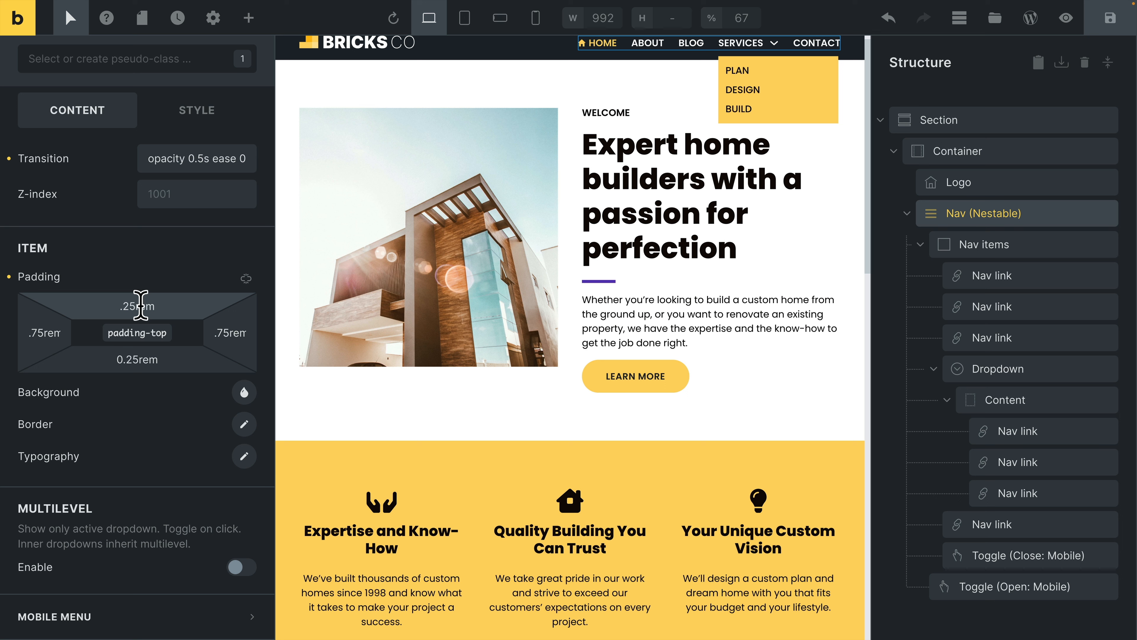
key(BackSpace)
click(127, 355)
key(BackSpace)
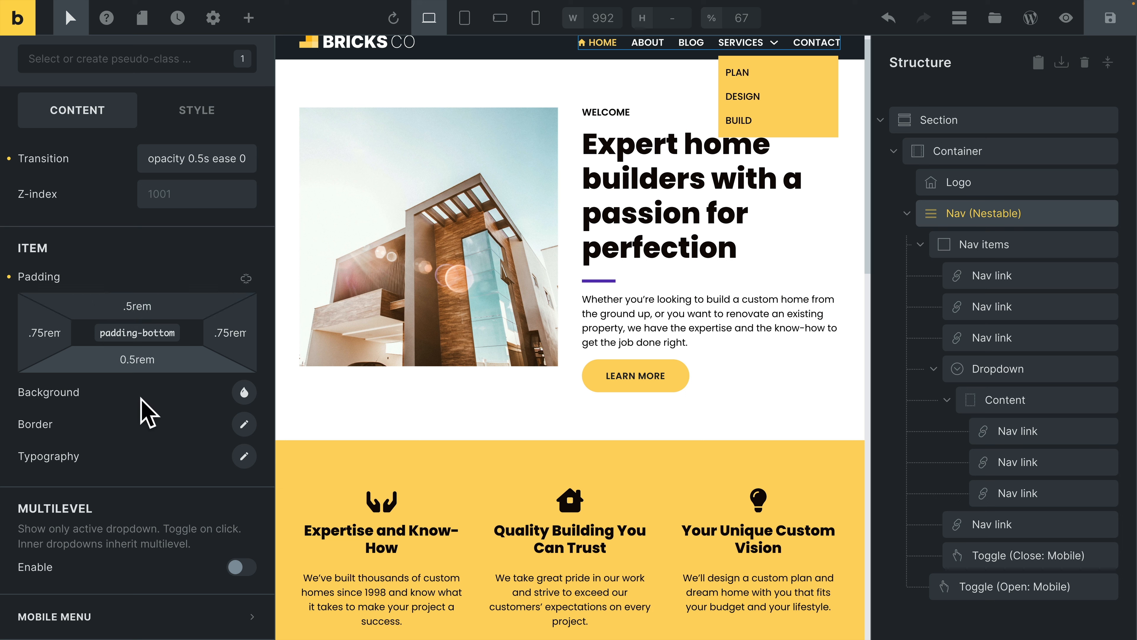
Set the dropdown items' left padding to 1rem and right padding to 1em, and preview the Services dropdown.
click(45, 333)
text(1)
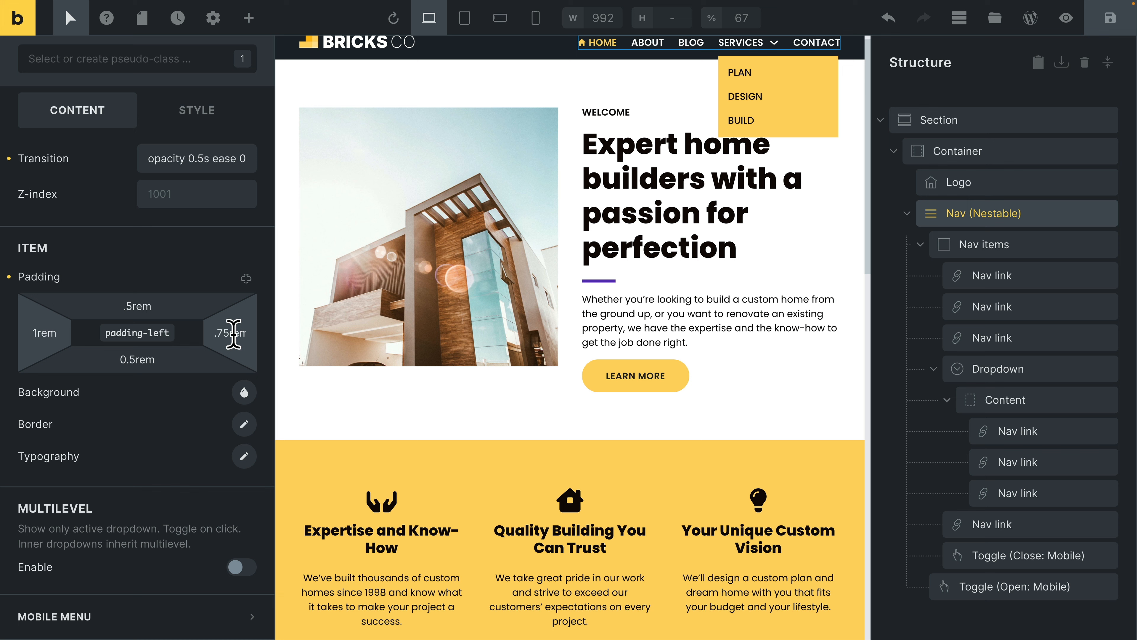
click(210, 334)
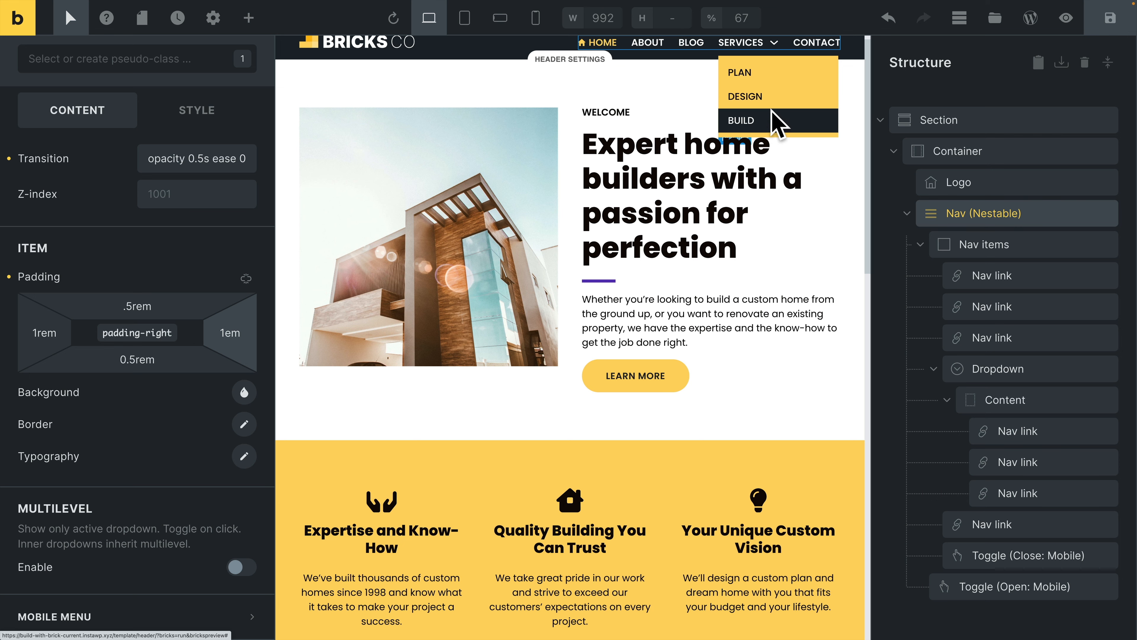
key(super+p)
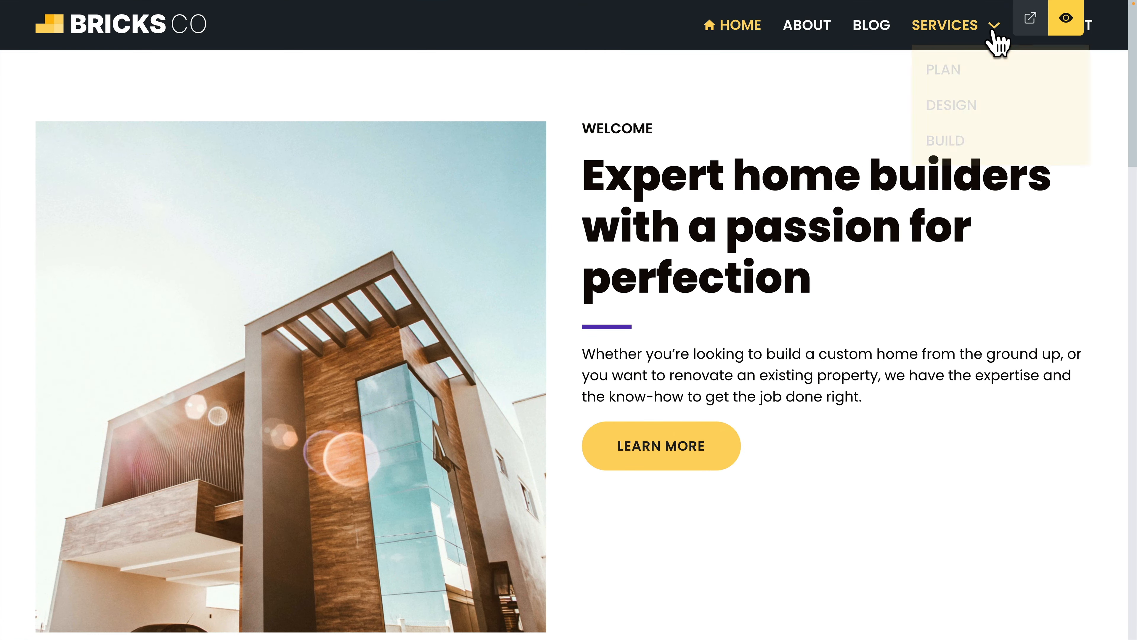
click(1066, 19)
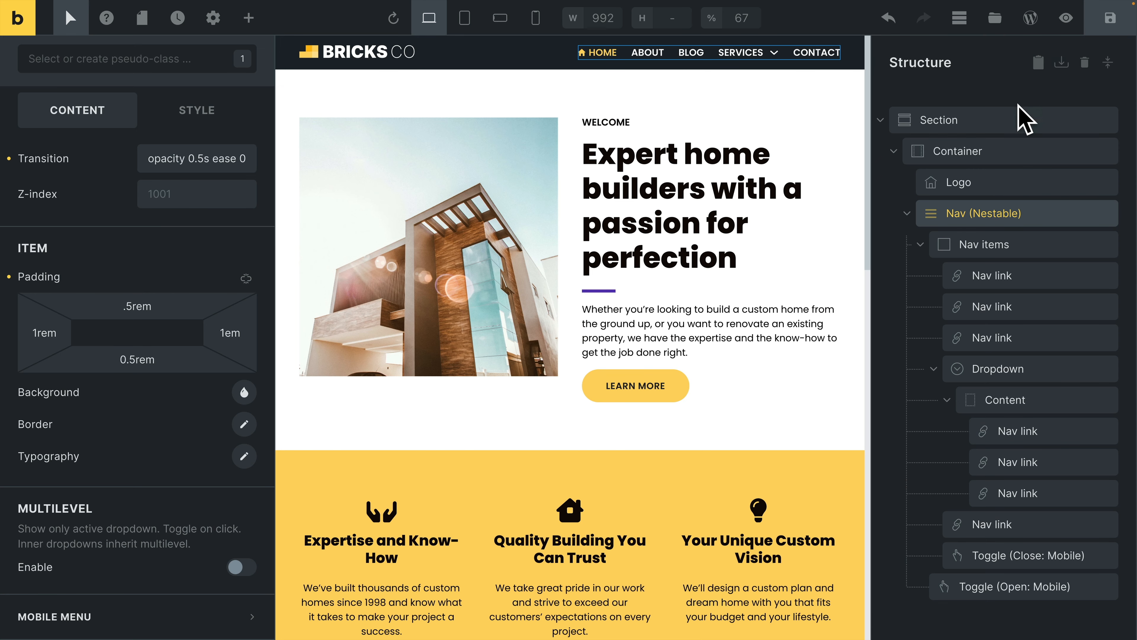
Examine the icon settings of the Dropdown element, including its padding, gap, position, size and transforms.
click(997, 368)
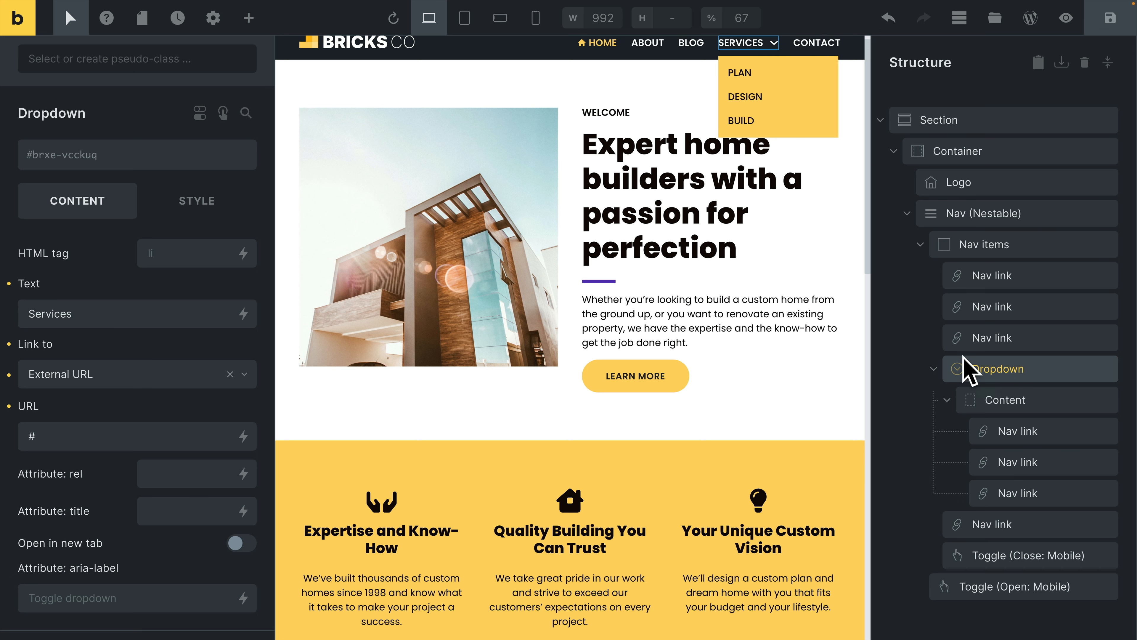
scroll(221, 465, down, 5)
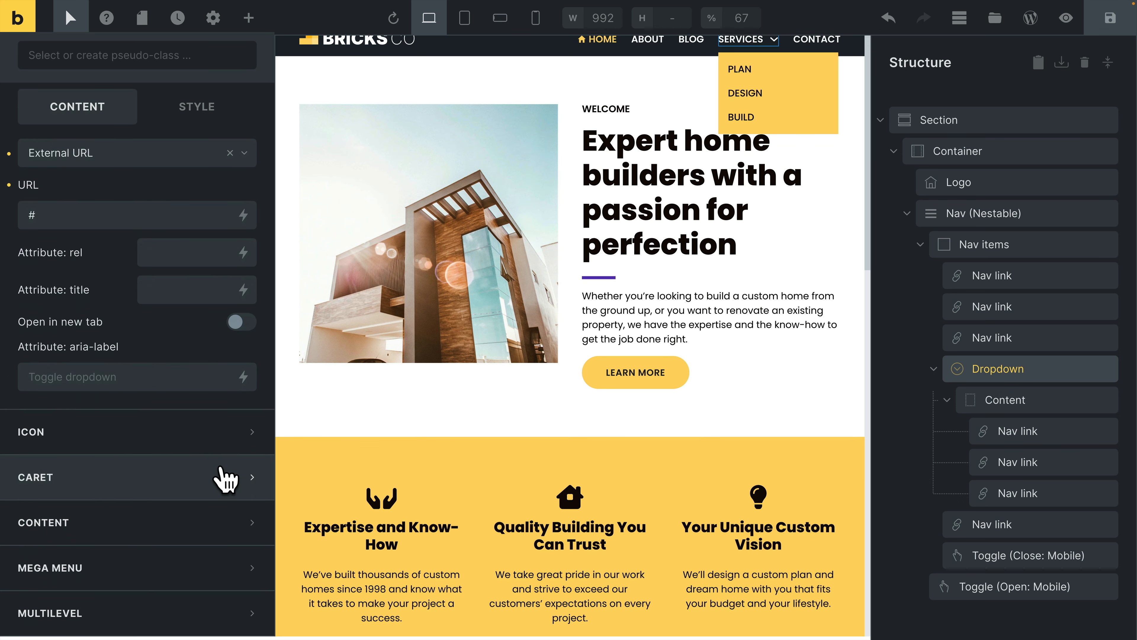
click(197, 441)
scroll(178, 464, down, 2)
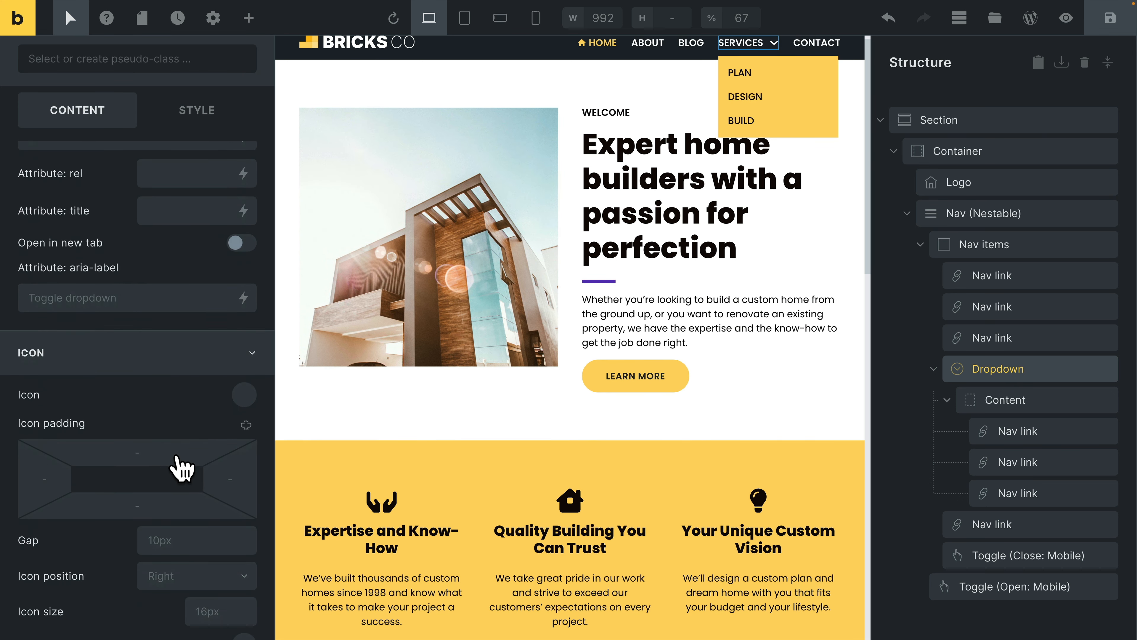
scroll(183, 444, down, 1)
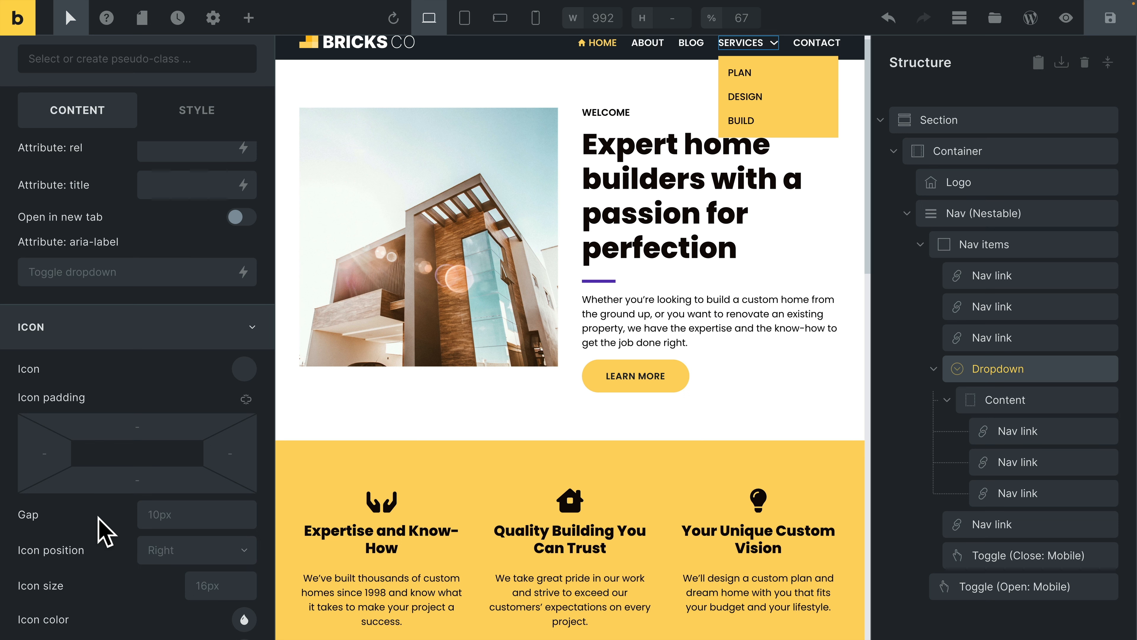
scroll(103, 531, down, 2)
scroll(141, 511, down, 5)
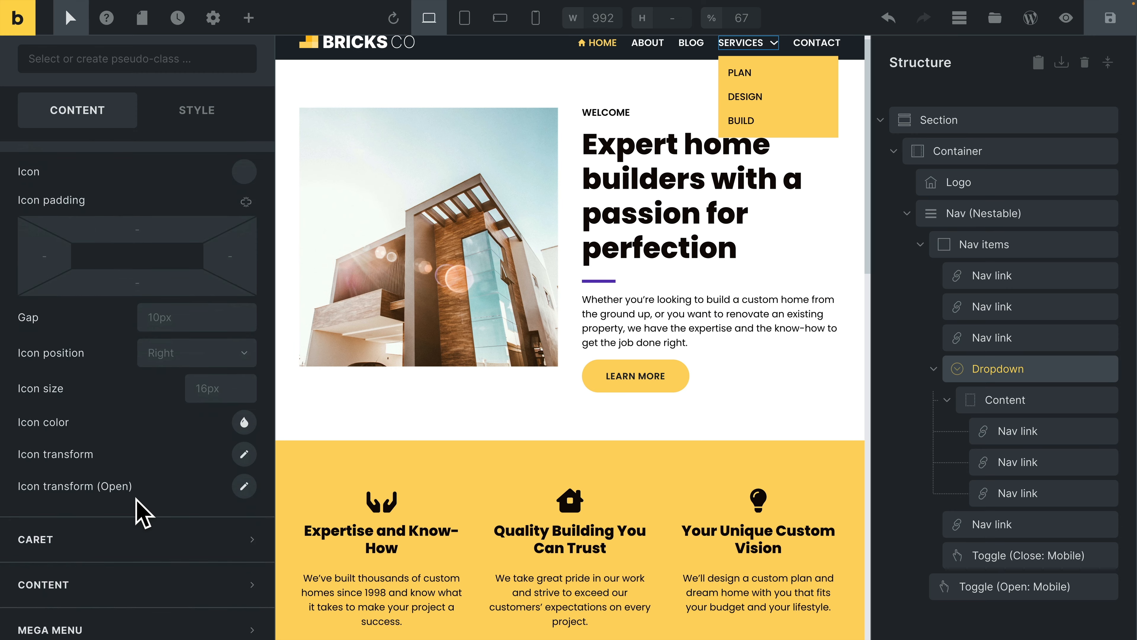
Give the Dropdown element a caret with a size of 0.5rem in the yellow Secondary color.
click(137, 495)
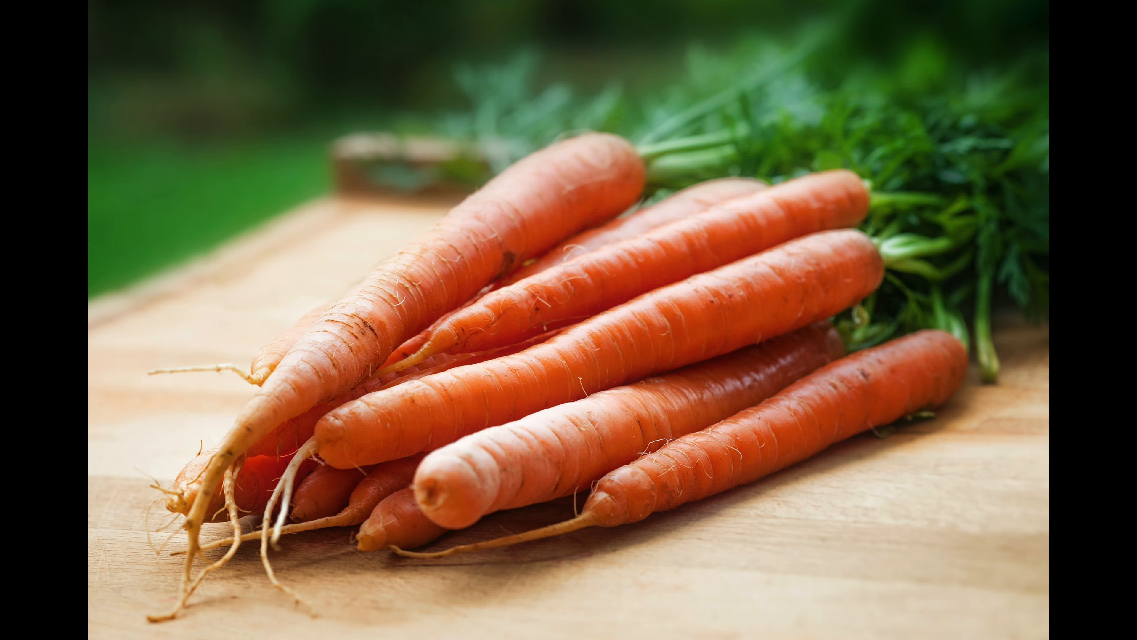
click(204, 471)
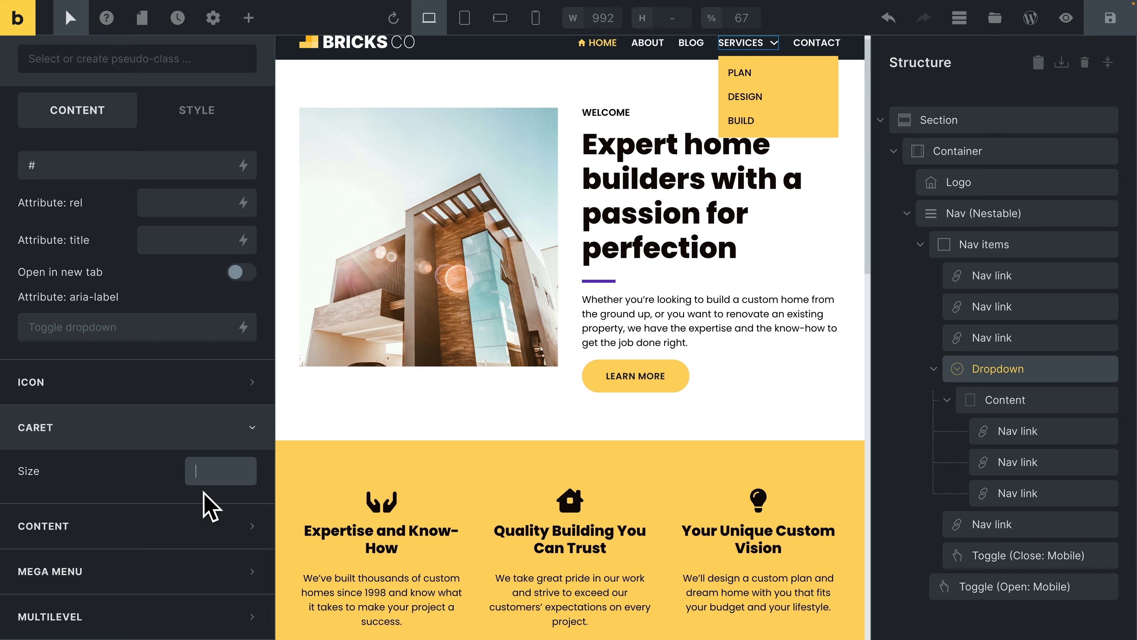
text(0.5rem)
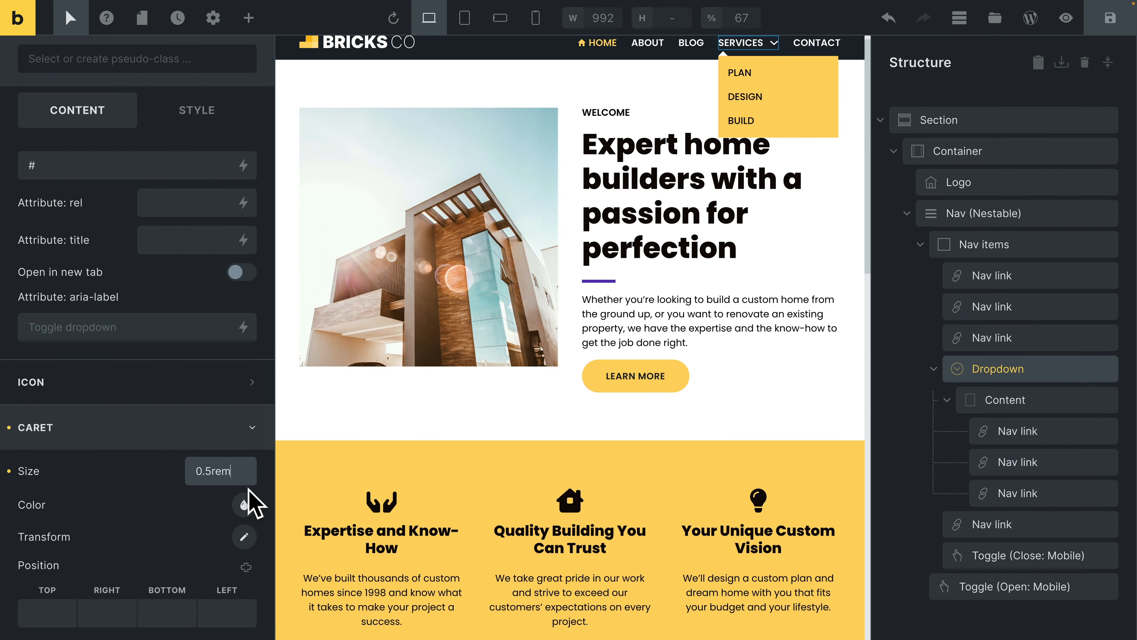
click(244, 505)
click(96, 546)
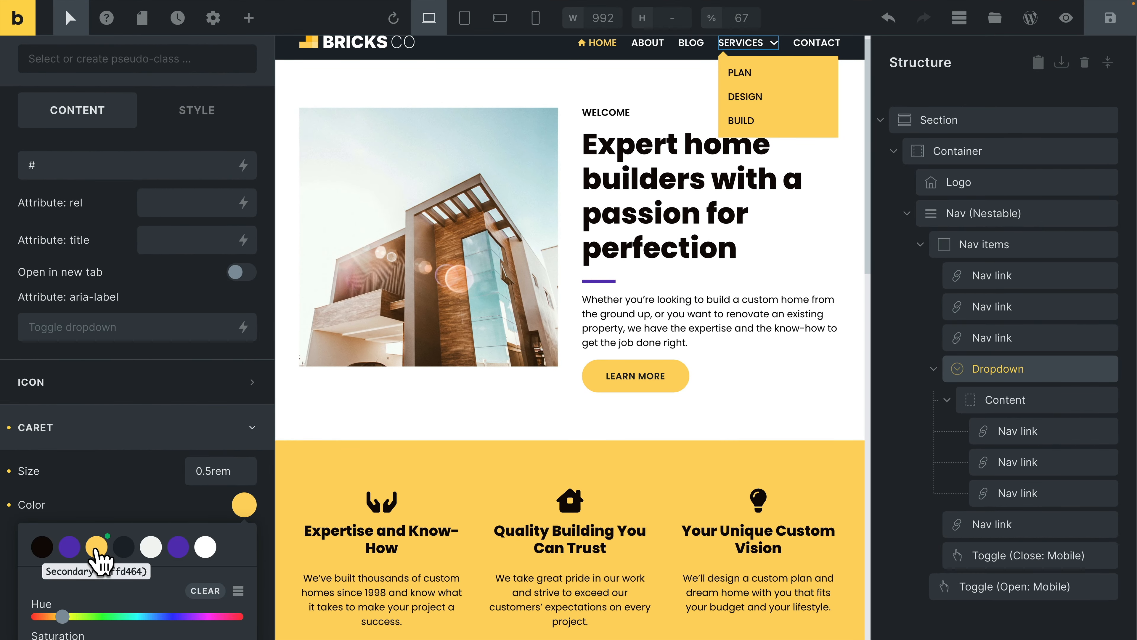
click(121, 487)
Set the caret's left position to 1rem and preview the Services dropdown on the page.
scroll(122, 487, down, 3)
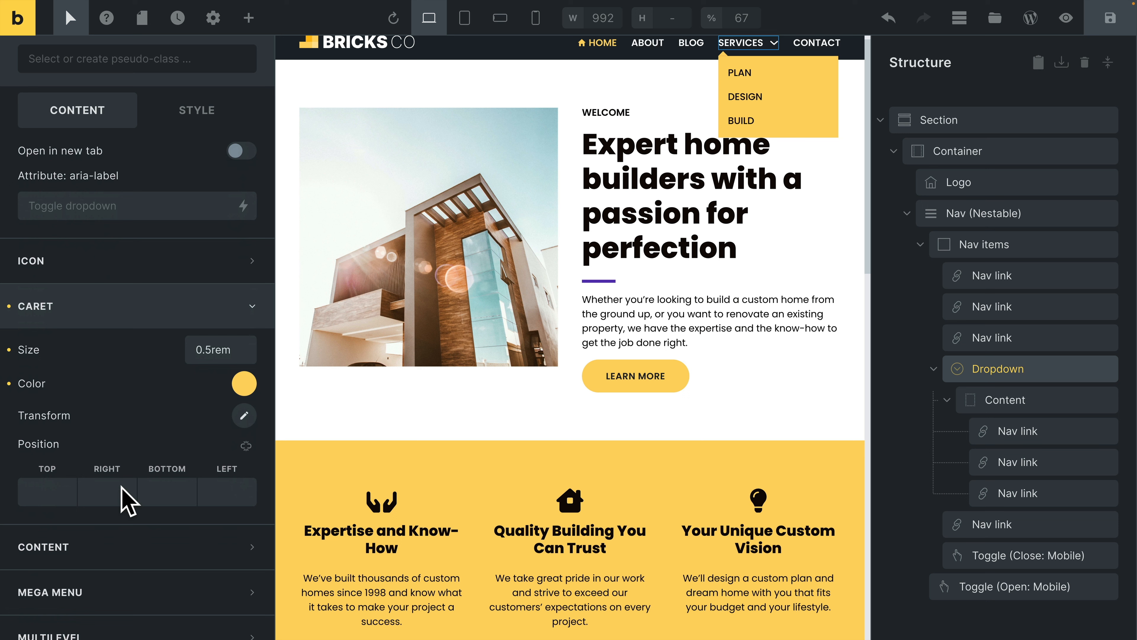
click(209, 495)
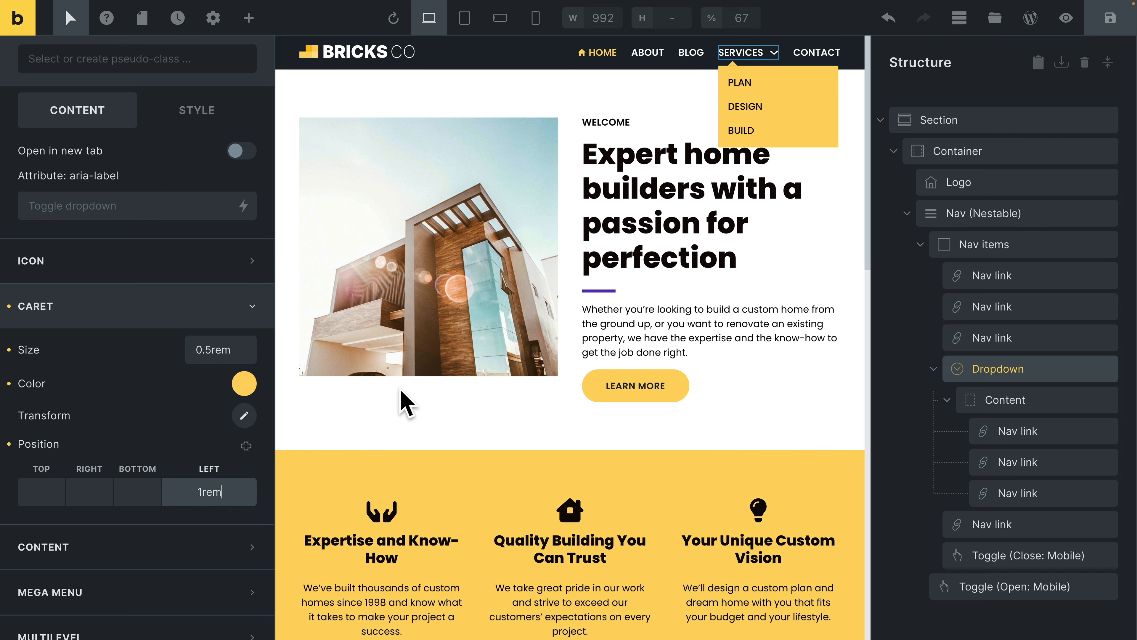
key(super+p)
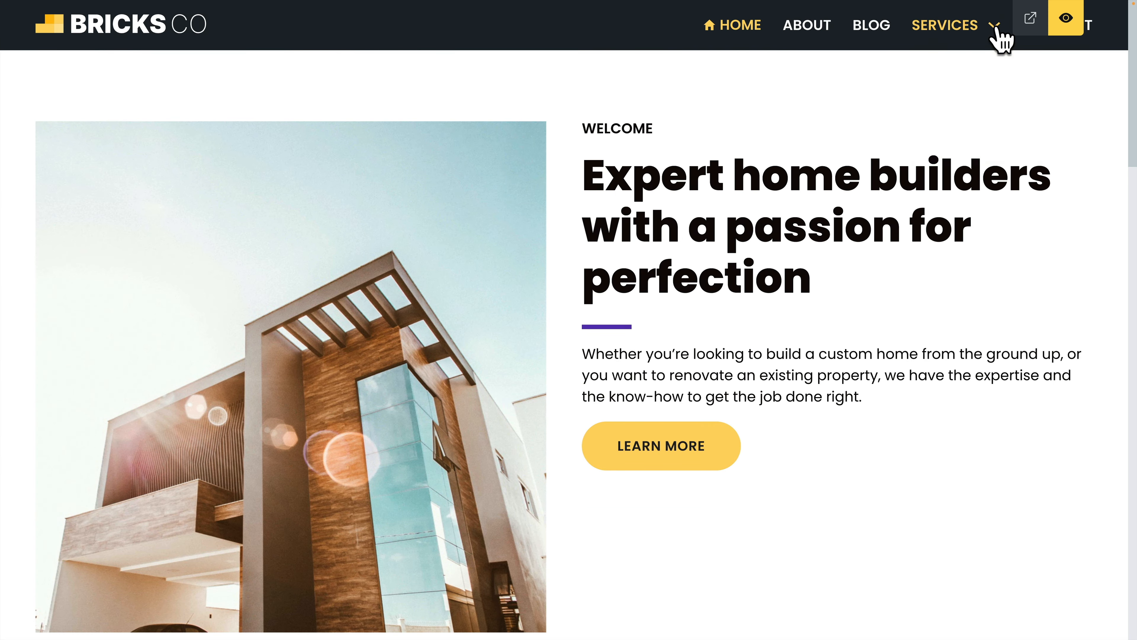
click(1064, 22)
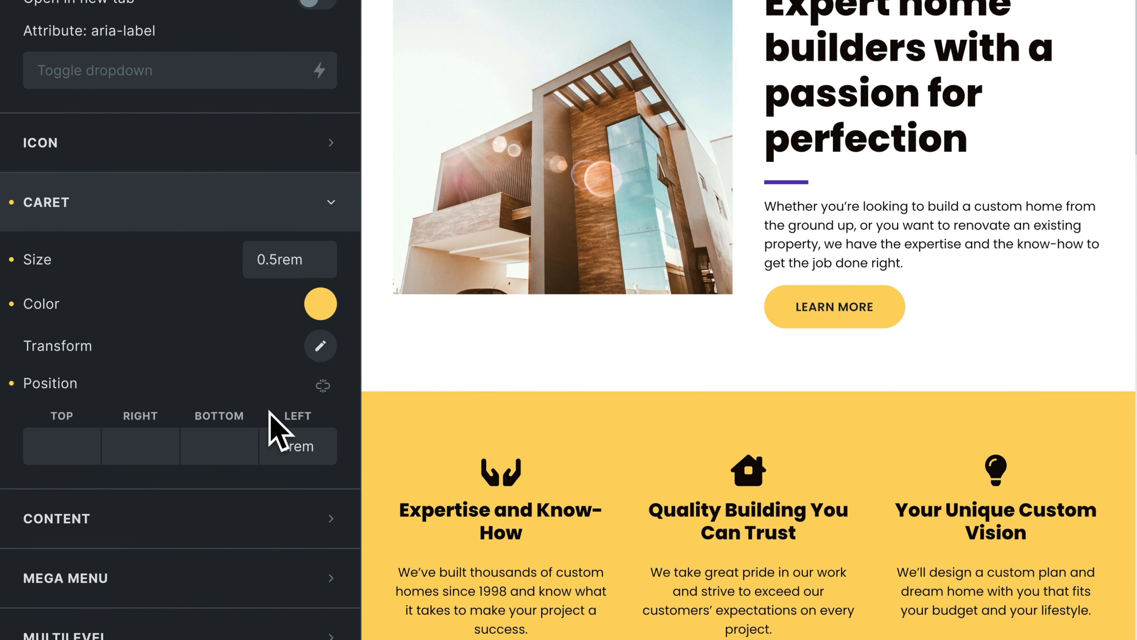
Review the Dropdown element's mega menu and multilevel options.
scroll(288, 439, down, 1)
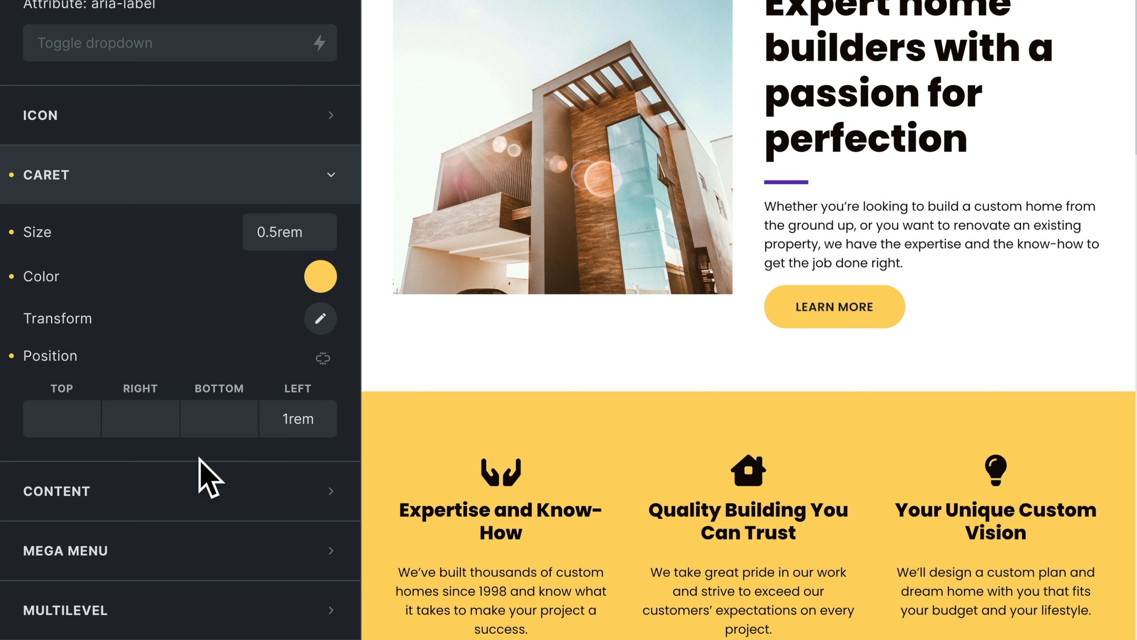
click(135, 554)
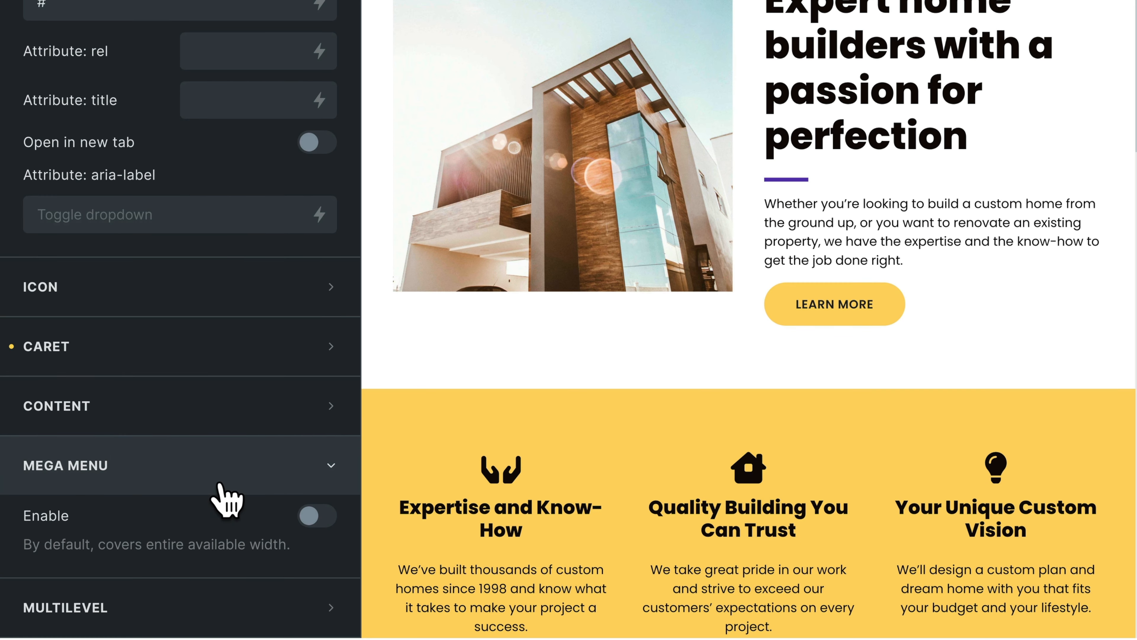
click(162, 613)
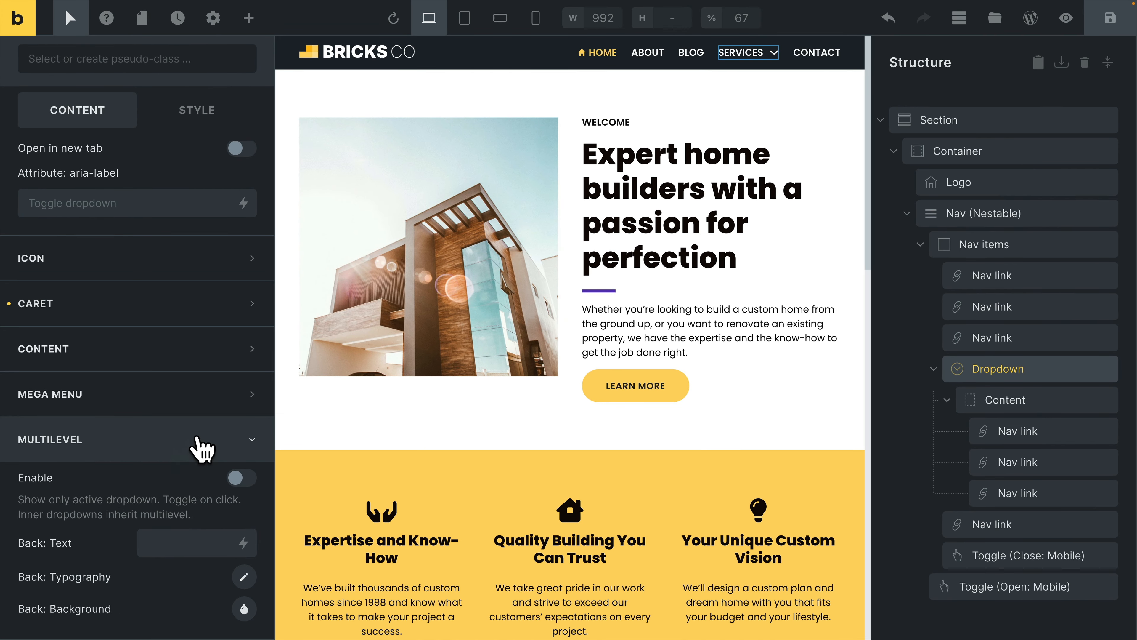
Open the settings of the Nav (Nestable) element.
click(983, 215)
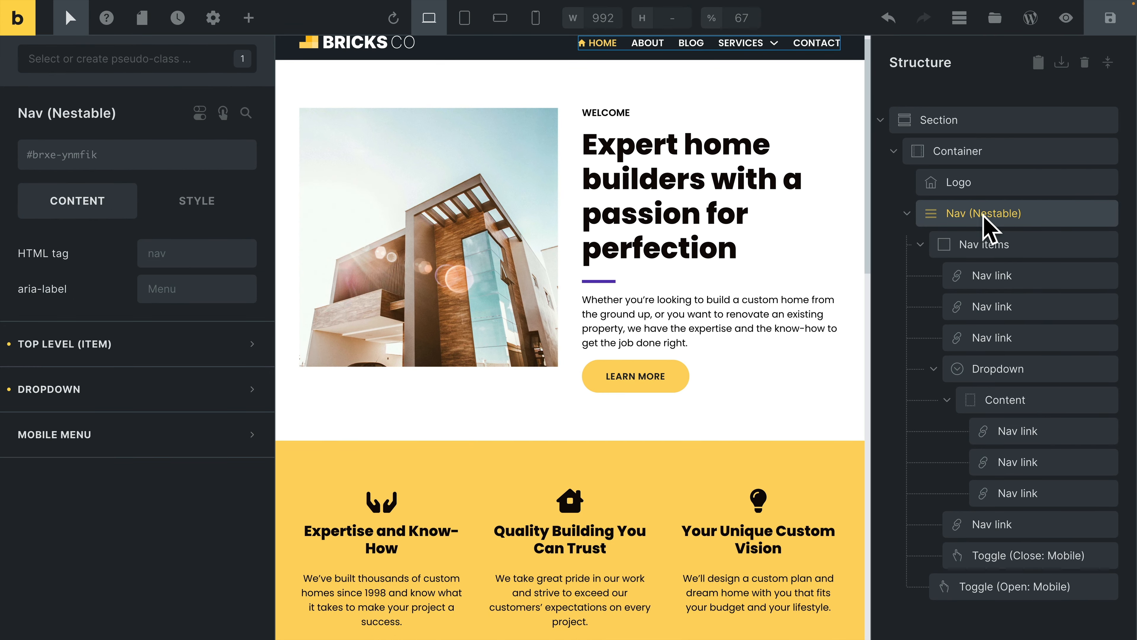